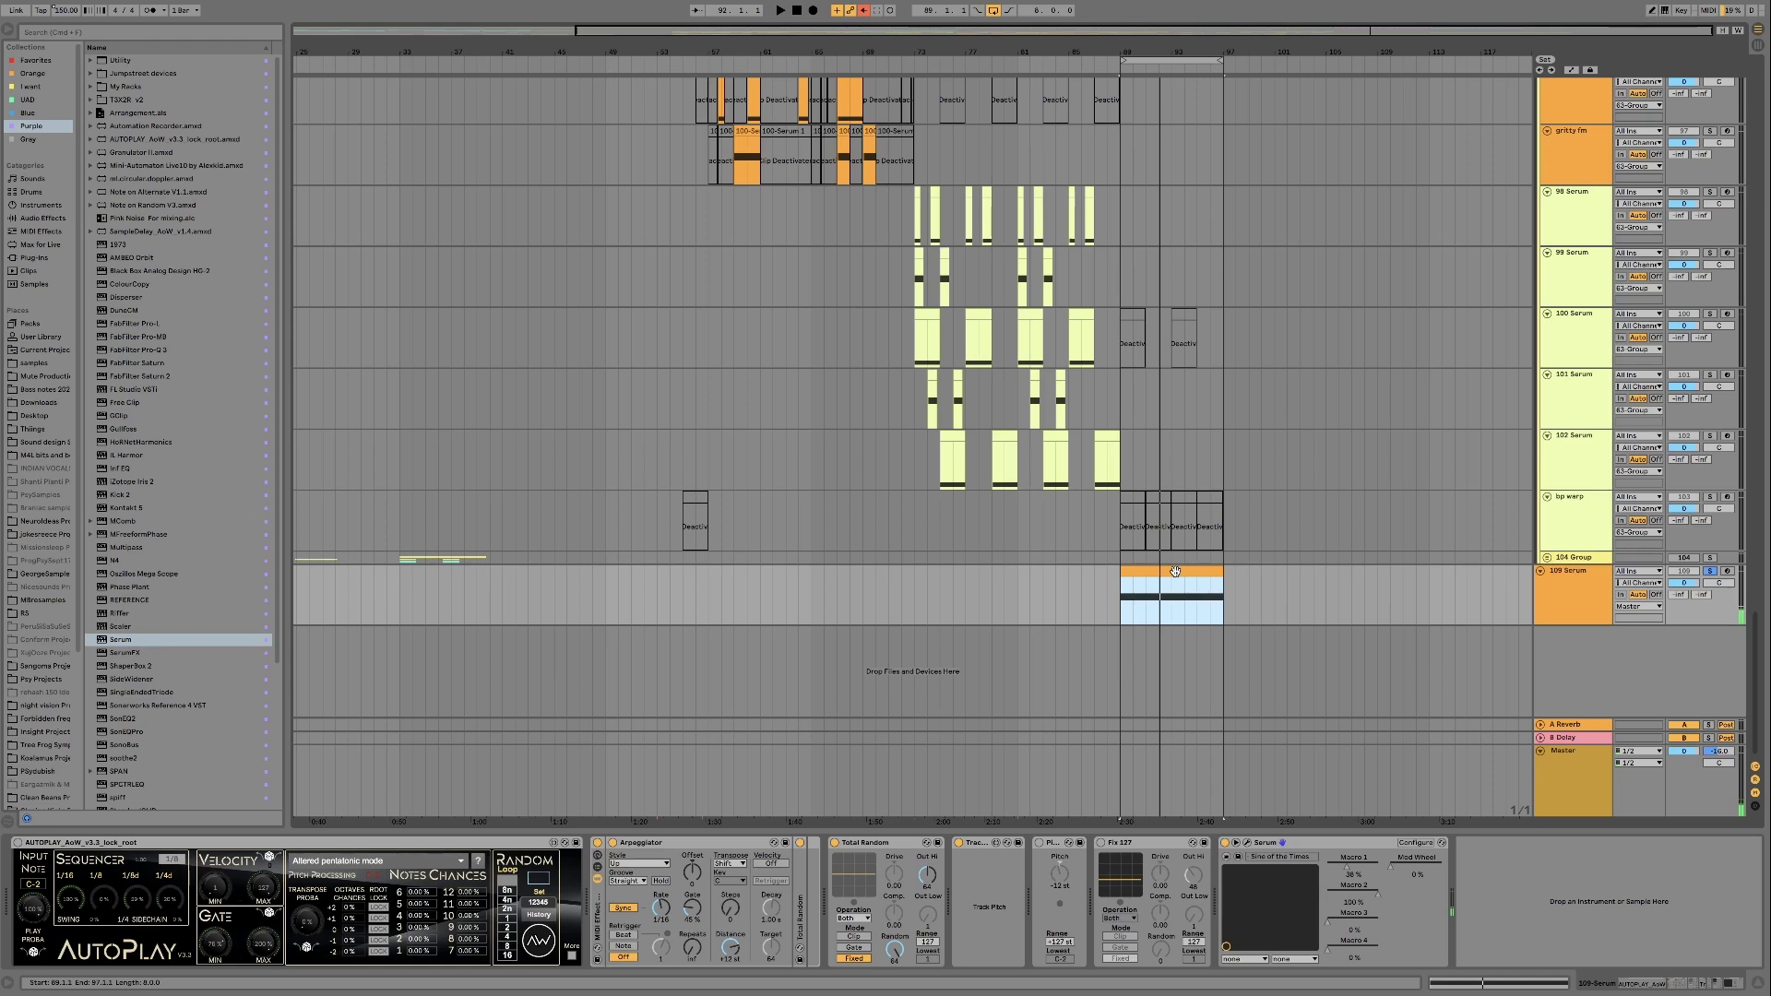
# Stop playback, insert a MIDI track below the 109 Serum track, and load the Arpeggiator effect onto it
pyautogui.click(1168, 603)
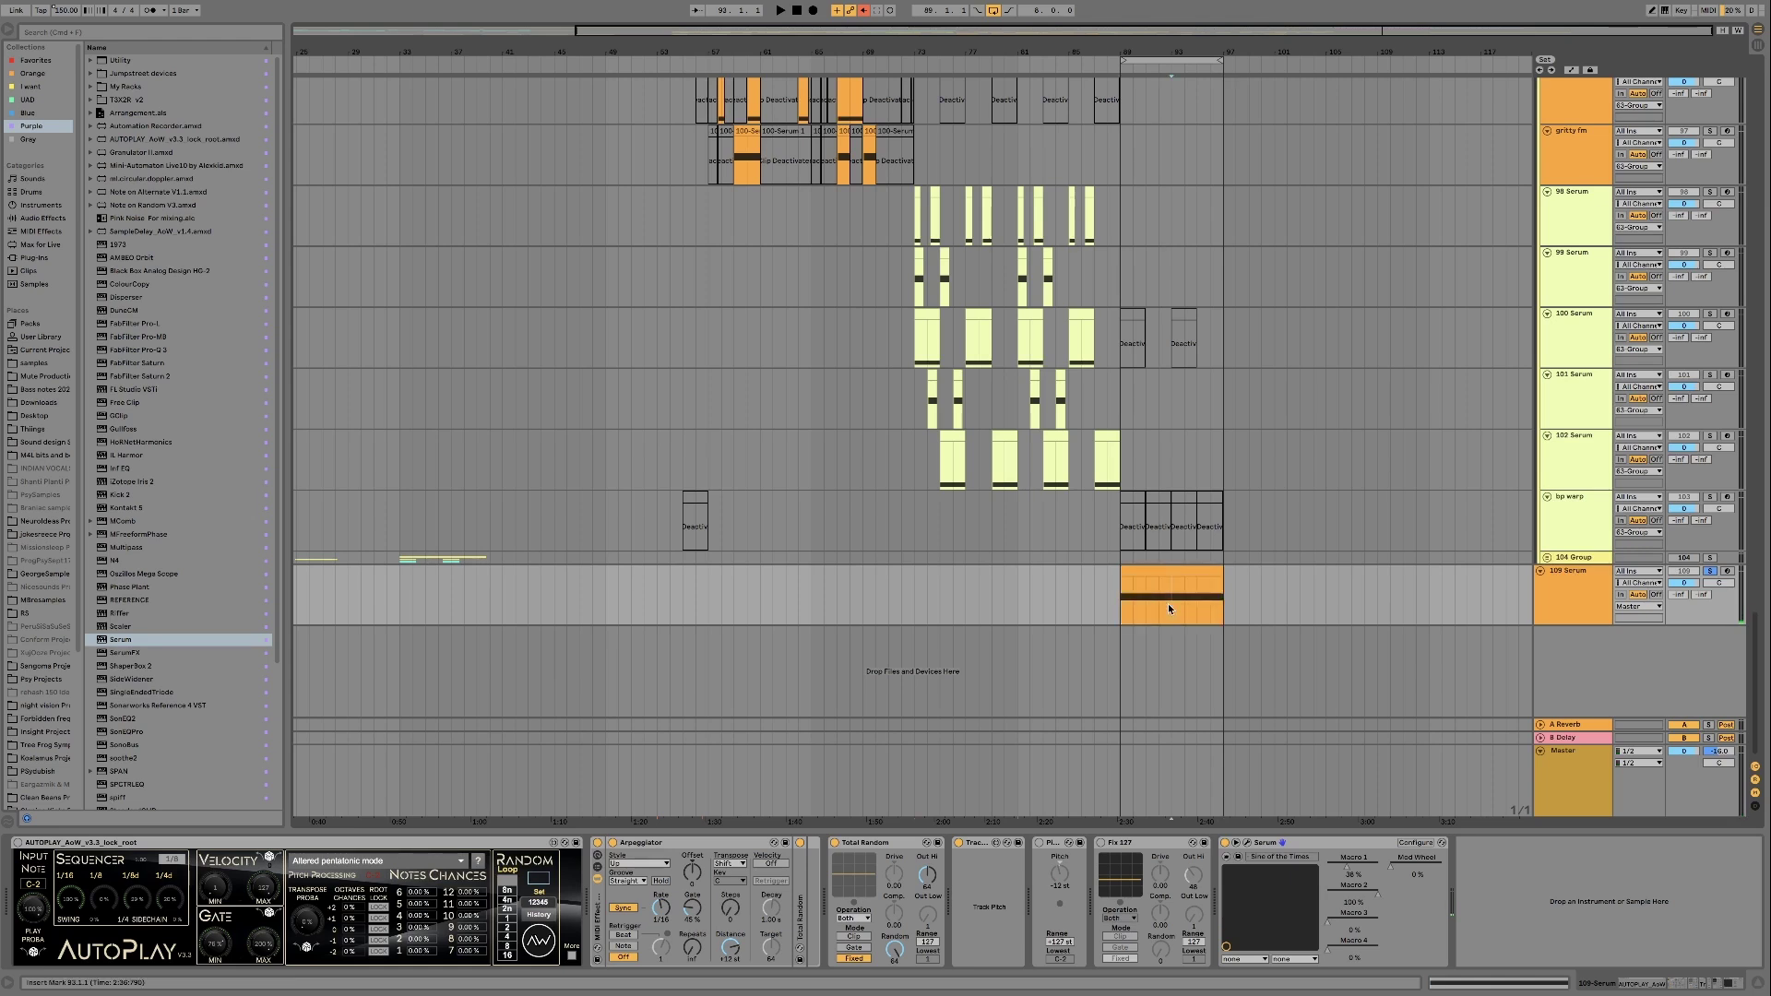
pyautogui.press('space')
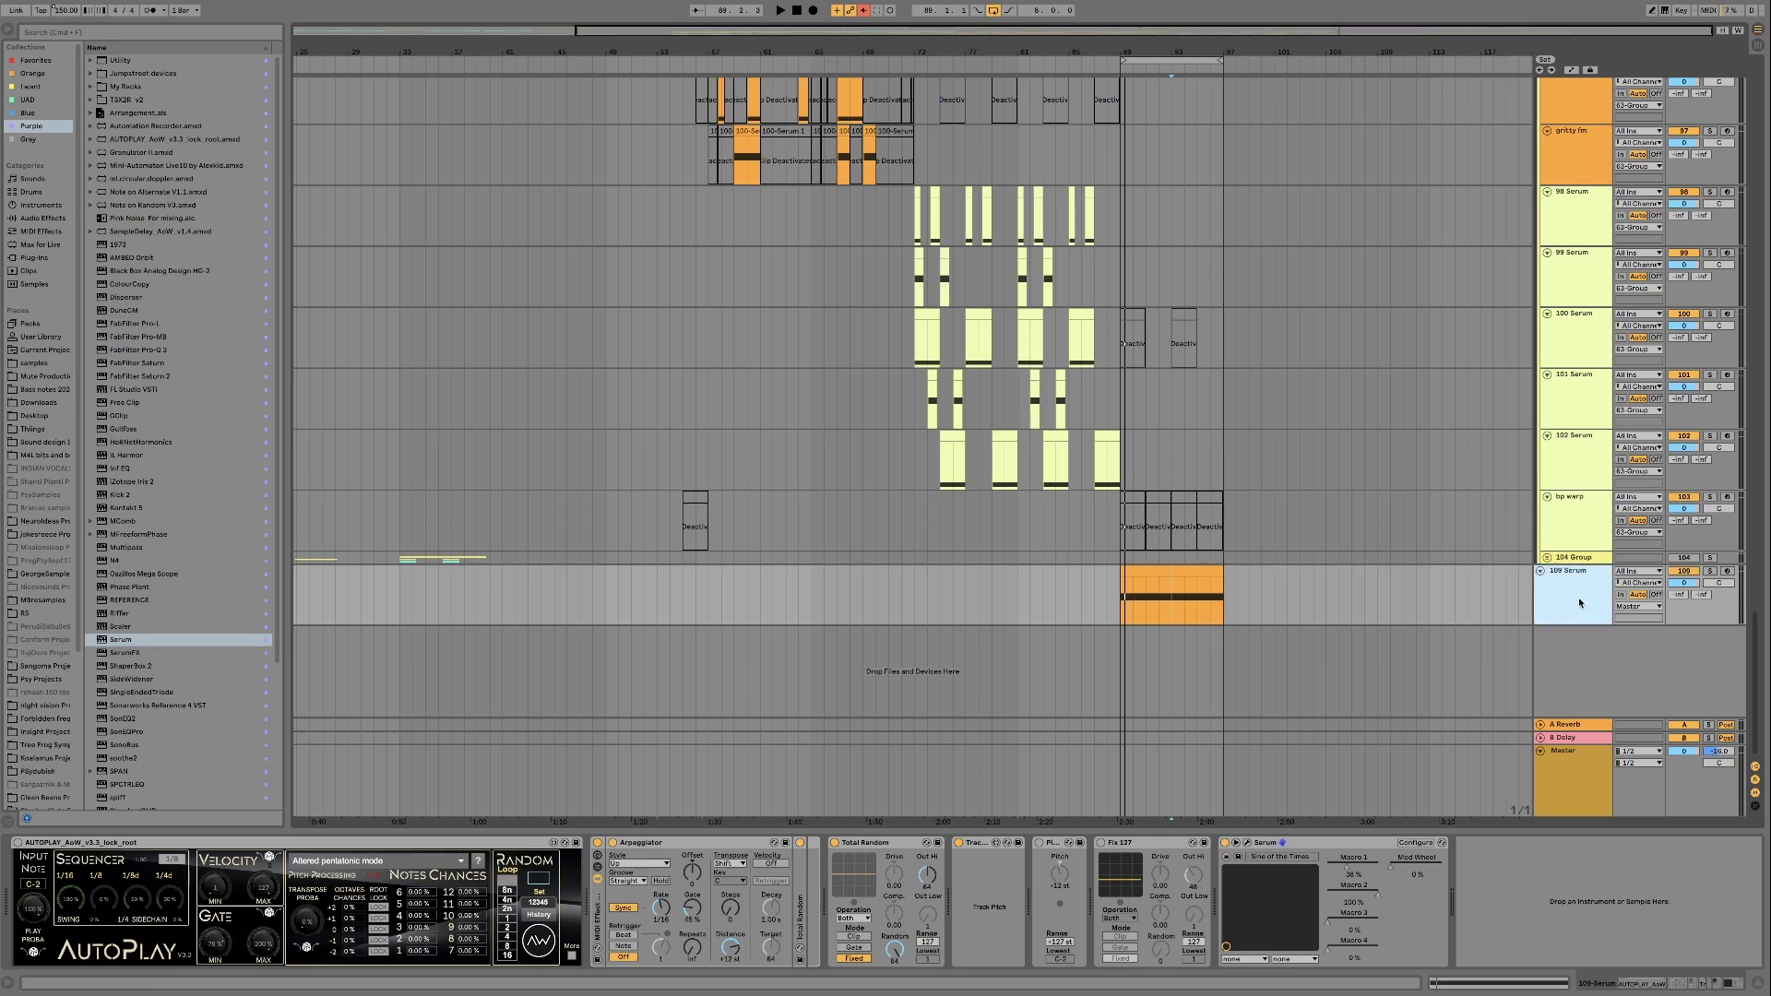
pyautogui.press('super+shift+t')
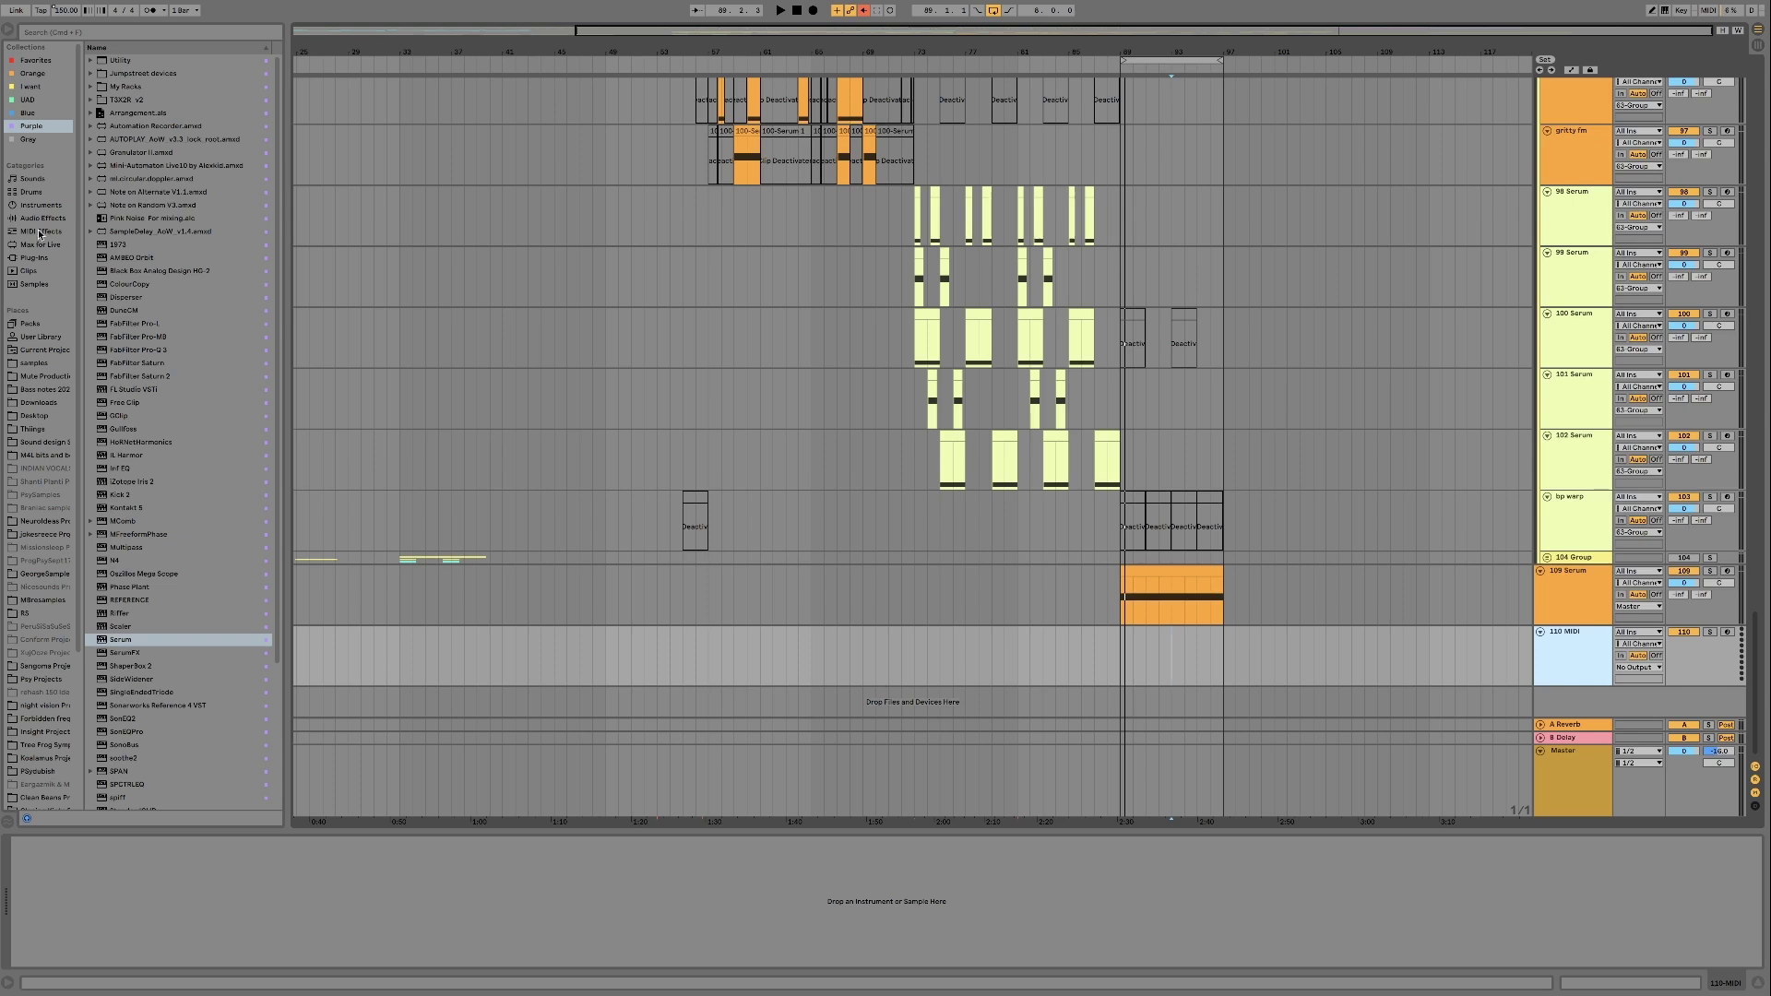
pyautogui.click(38, 232)
pyautogui.click(148, 63)
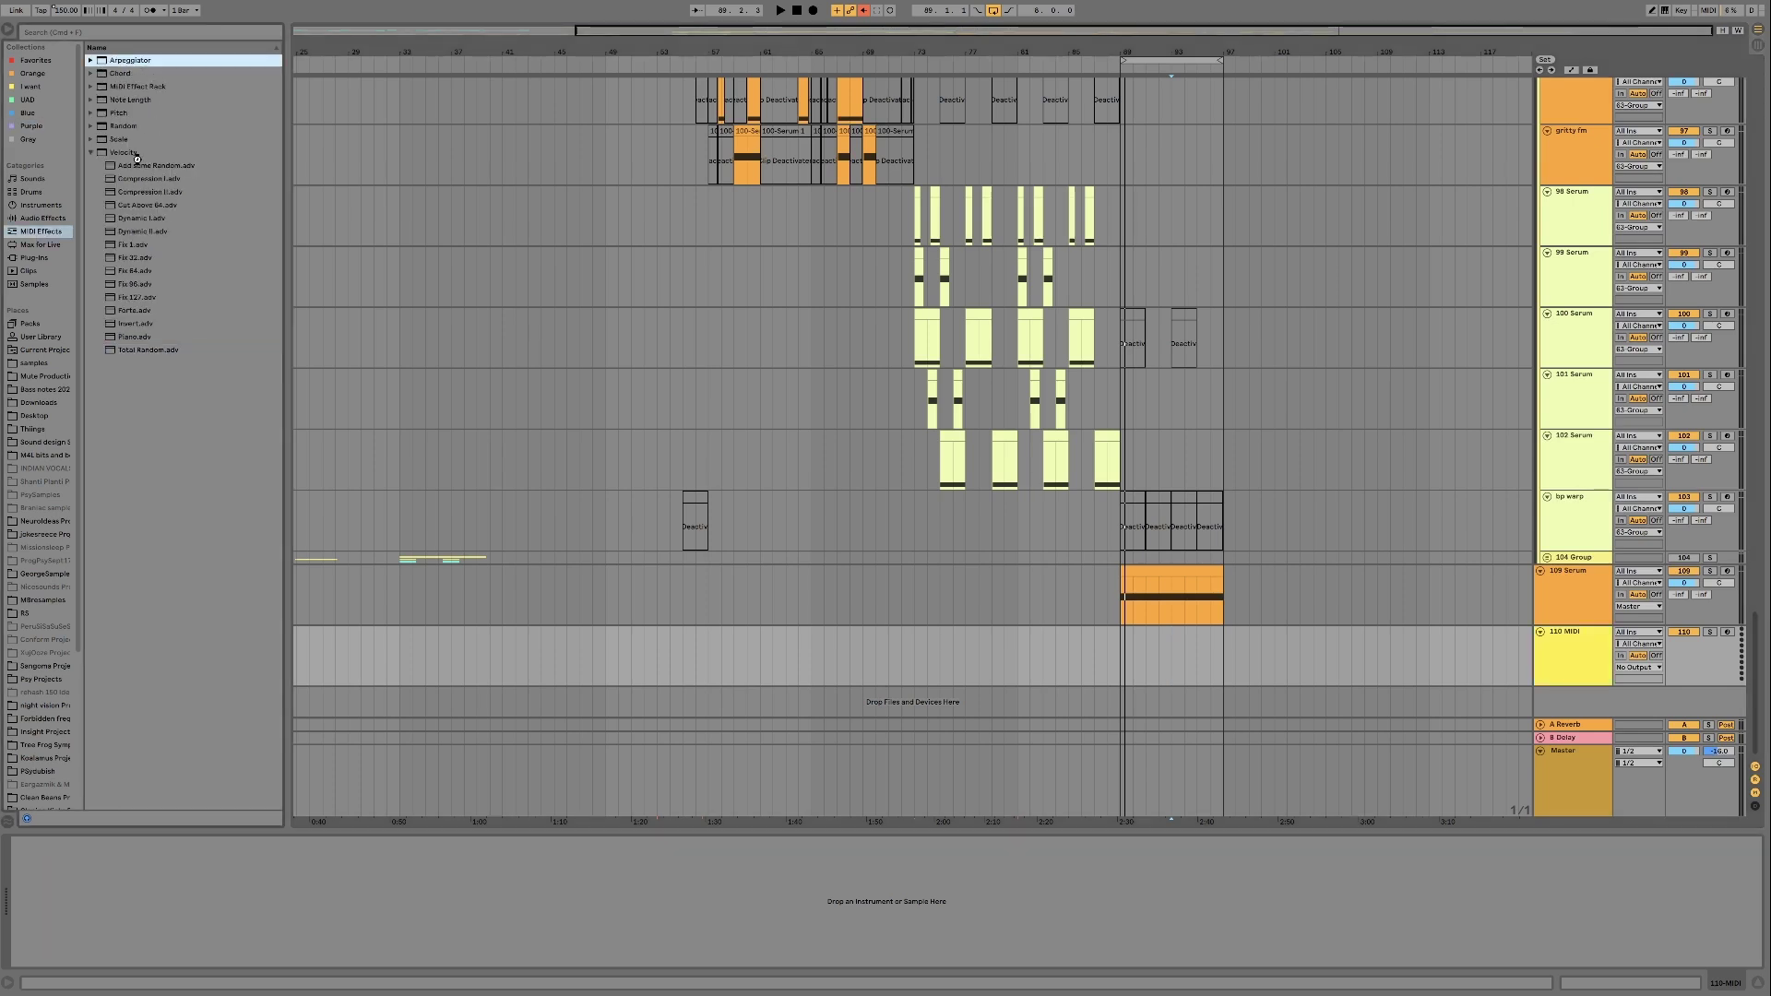
pyautogui.moveTo(137, 159); pyautogui.dragTo(108, 952)
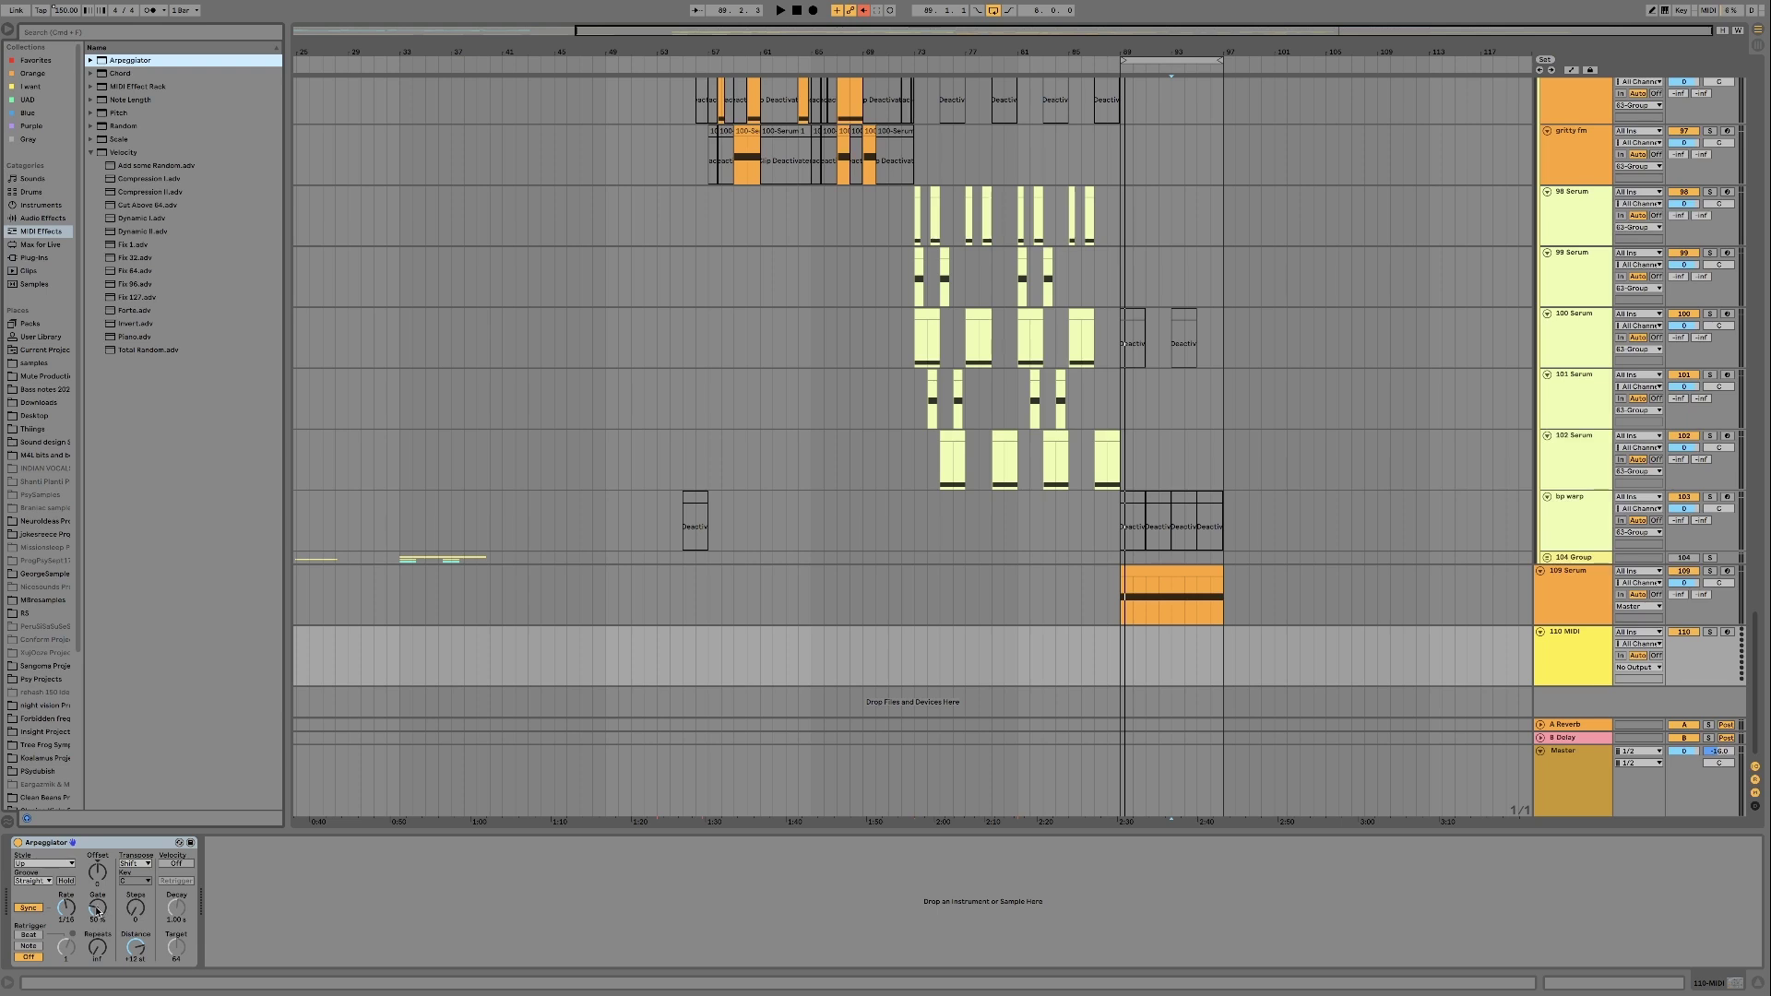
# Add the Velocity effect's Total Random preset after the Arpeggiator on the new MIDI track
pyautogui.click(123, 155)
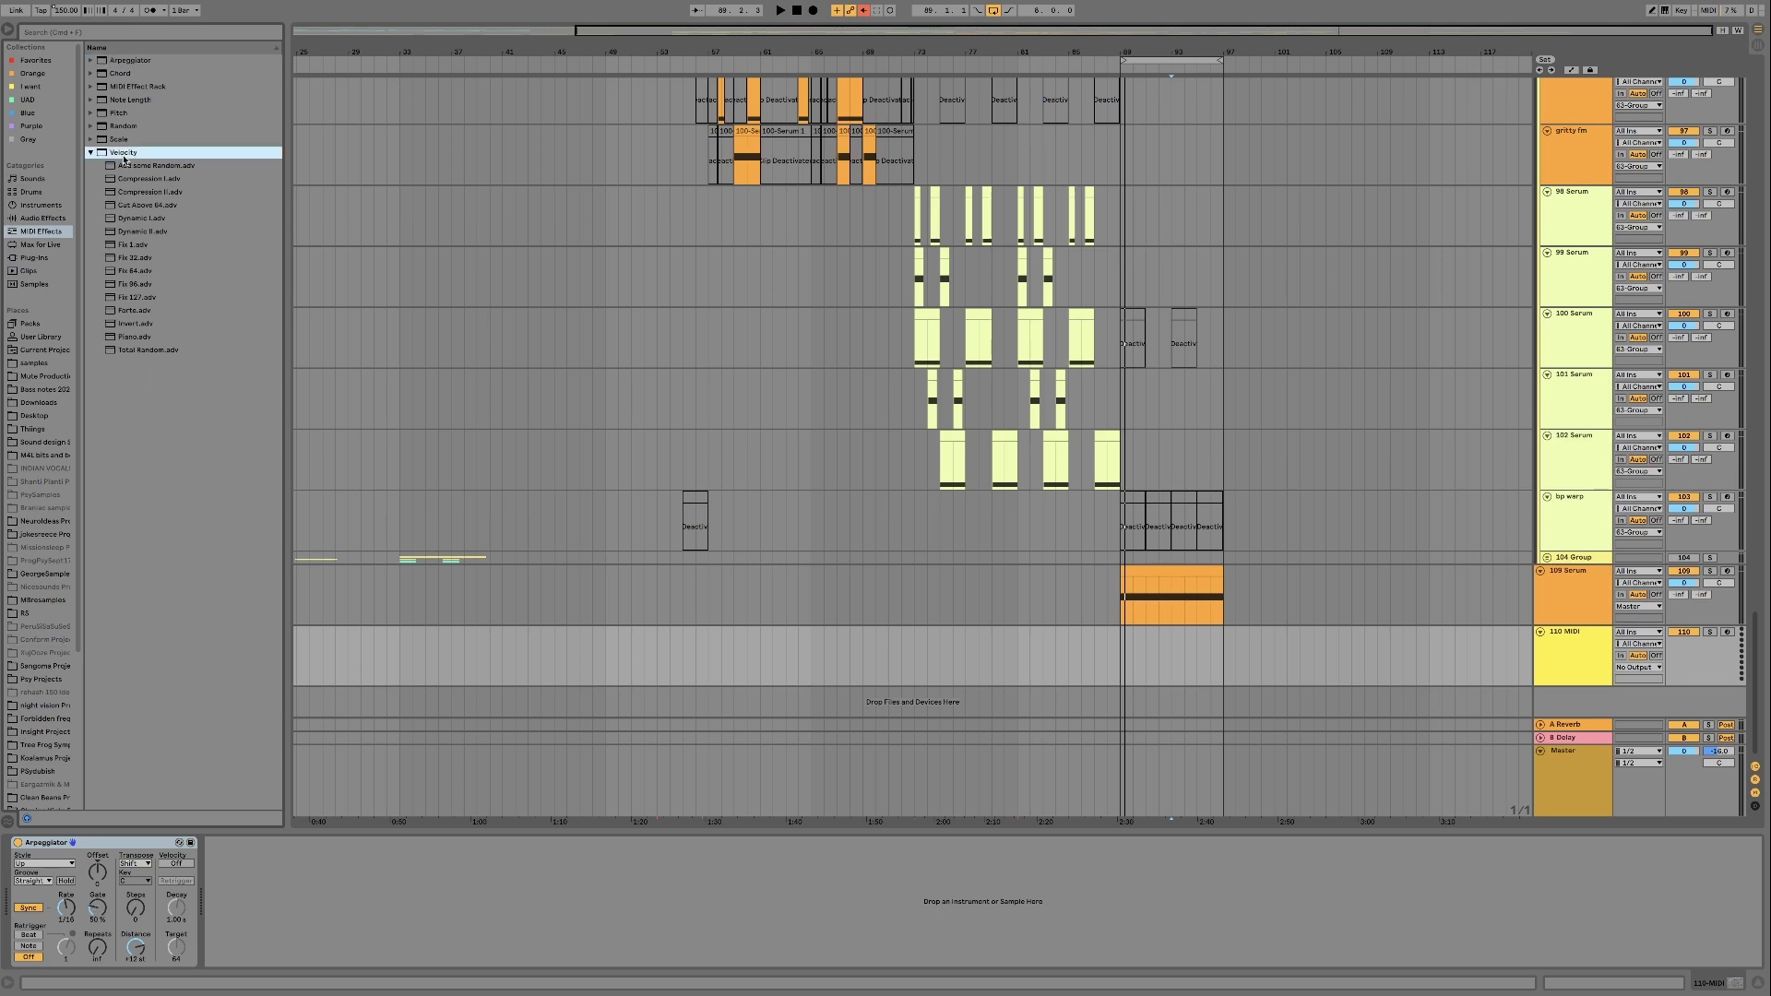
pyautogui.click(129, 352)
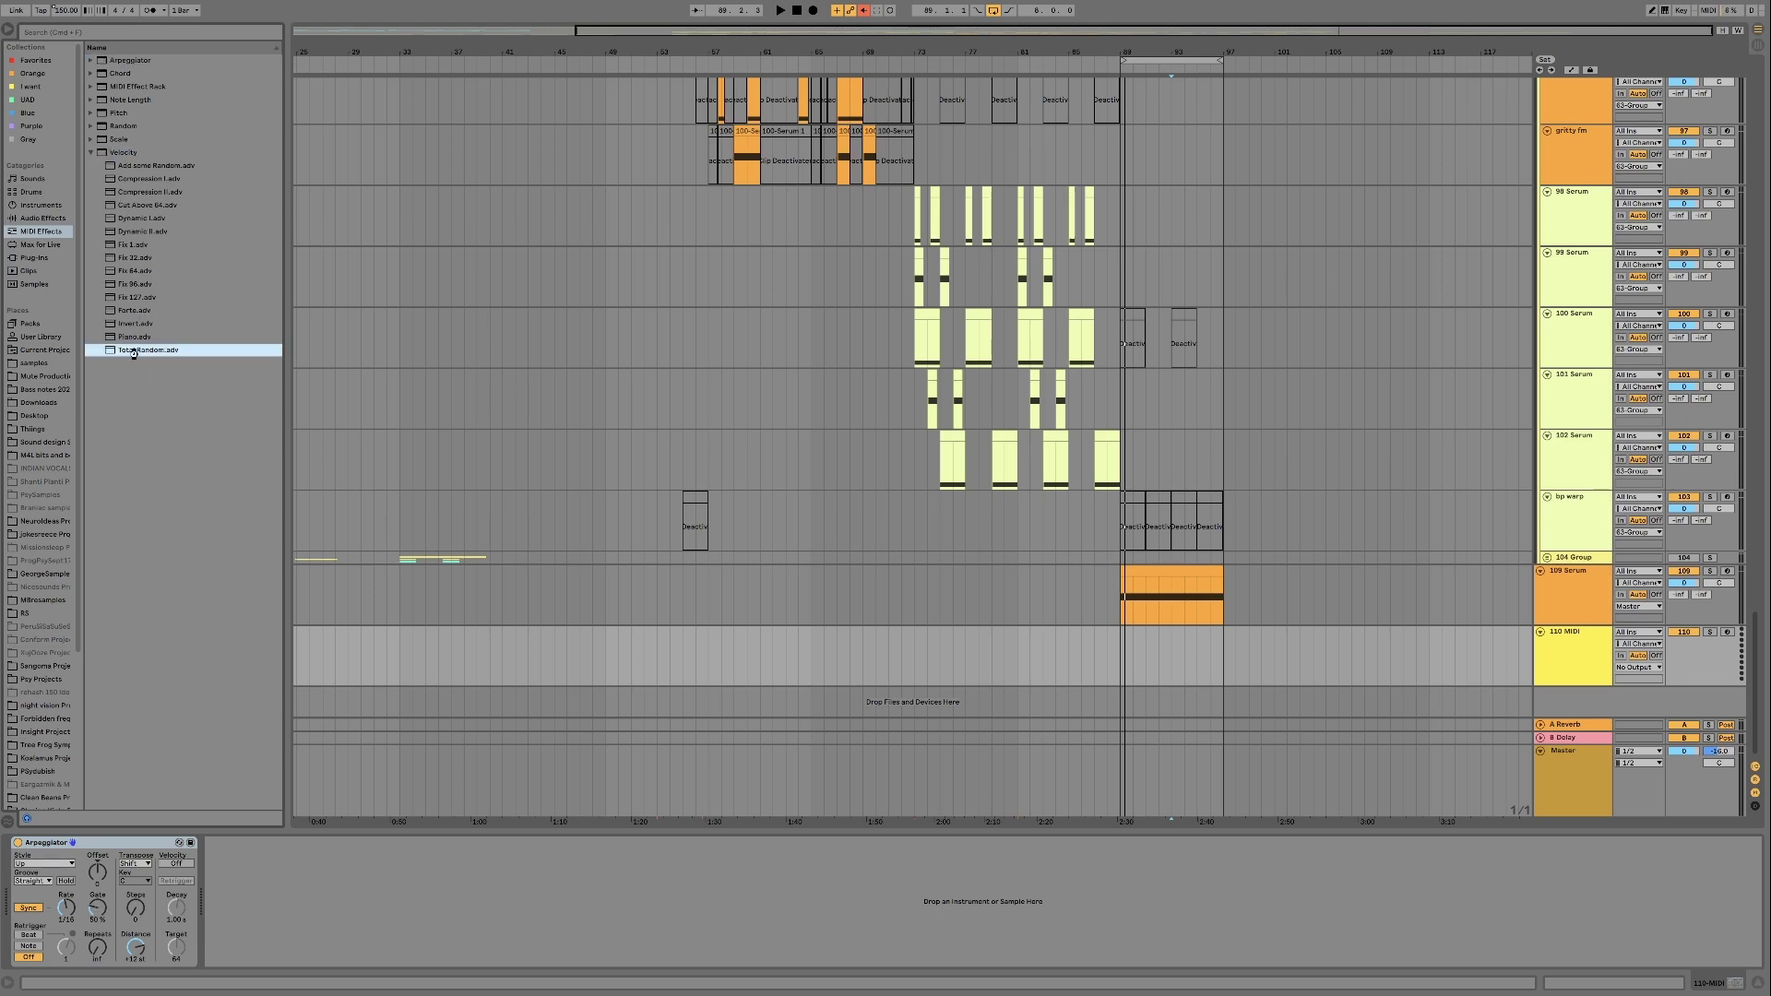
pyautogui.moveTo(195, 431); pyautogui.dragTo(267, 922)
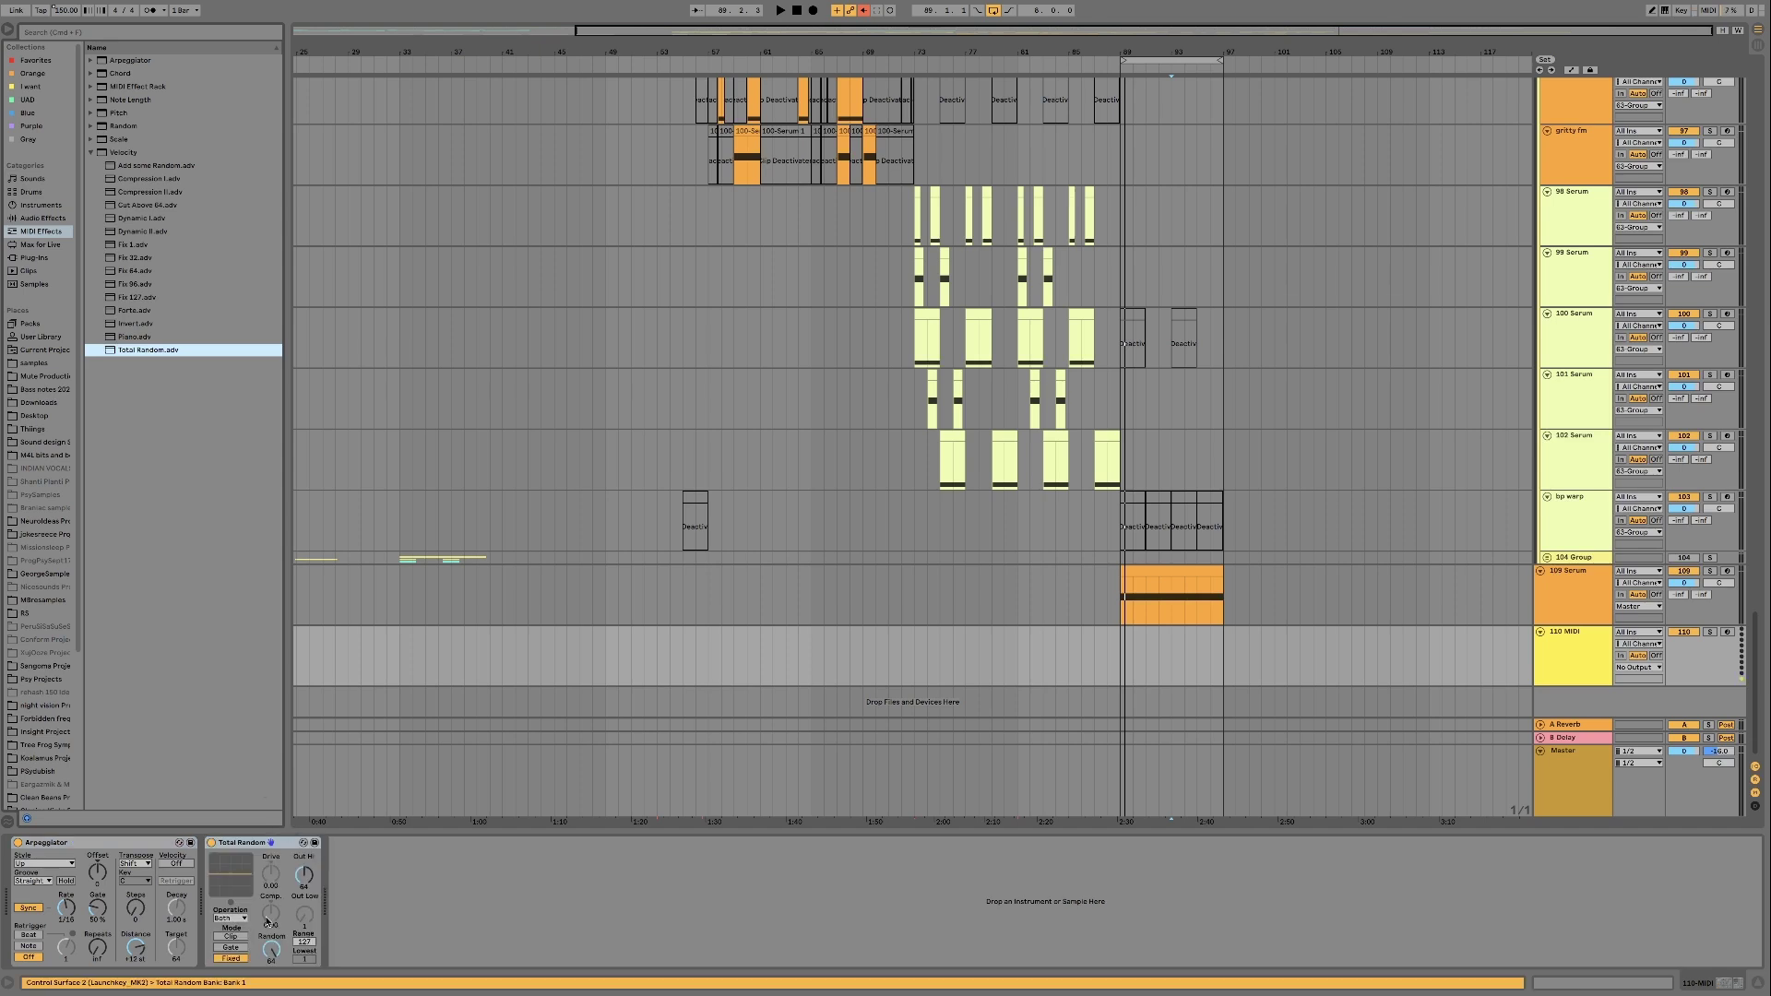
pyautogui.click(274, 845)
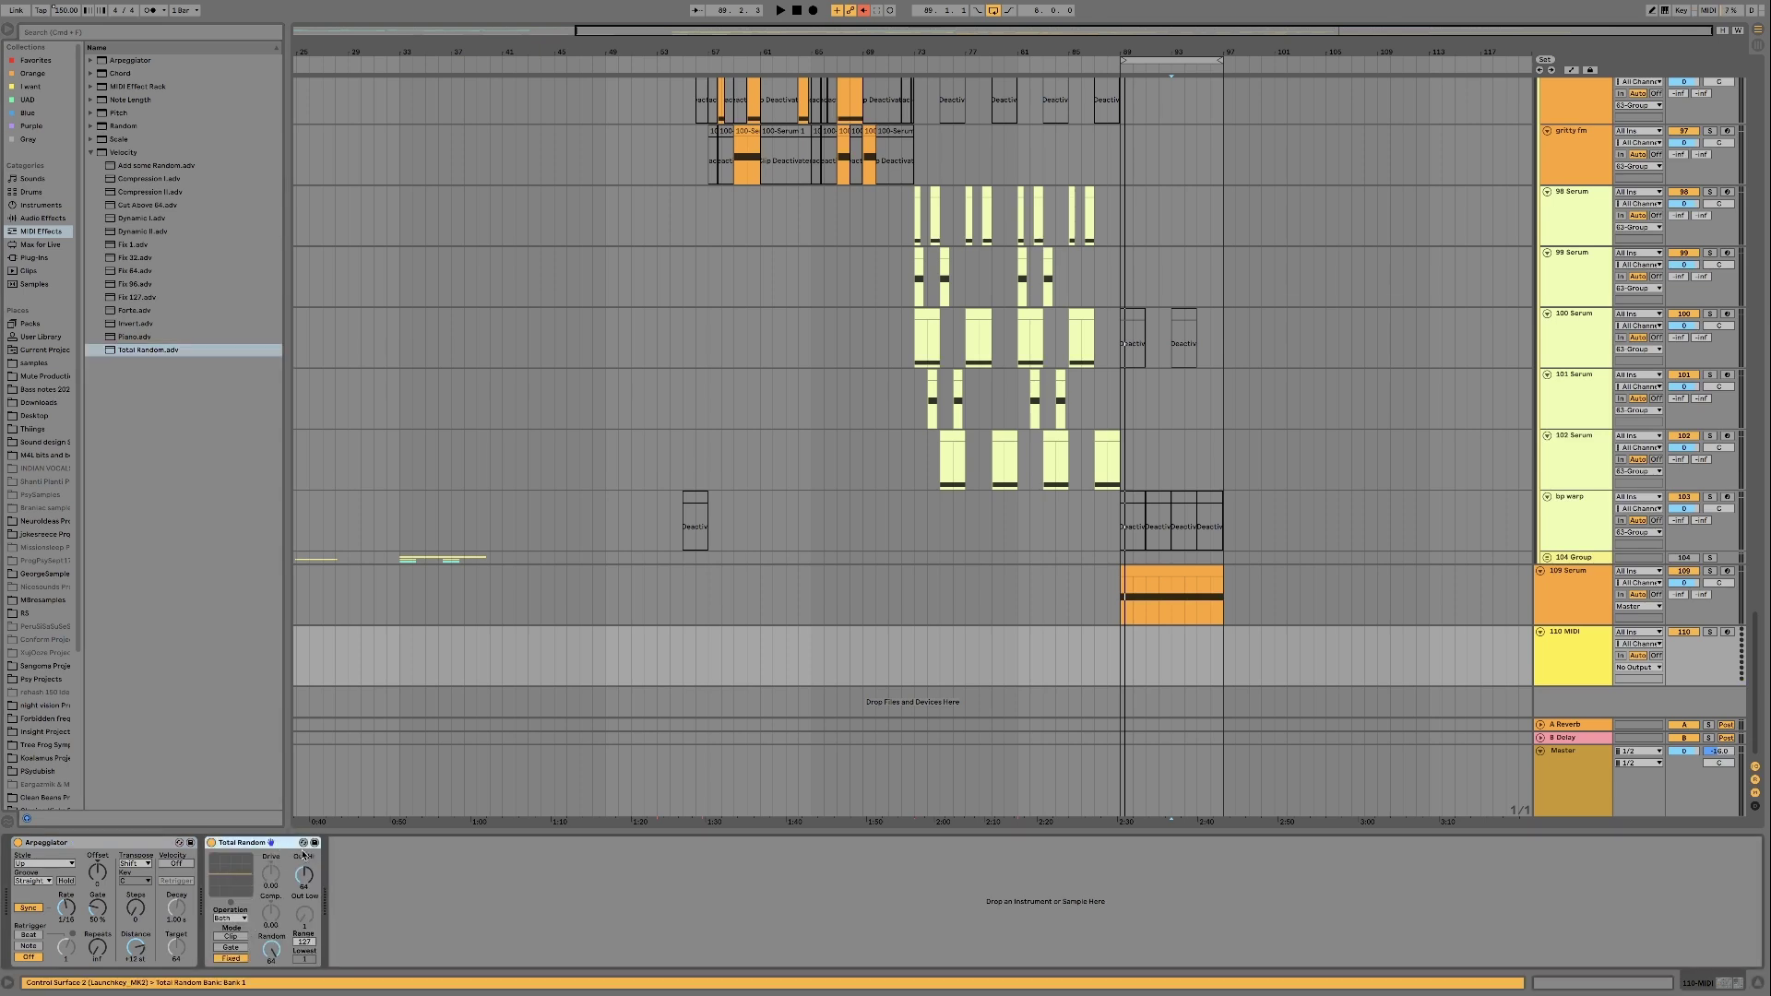
# Copy the Track Pitch device from the 109 Serum track to the end of the 110 MIDI track's device chain
pyautogui.click(1573, 602)
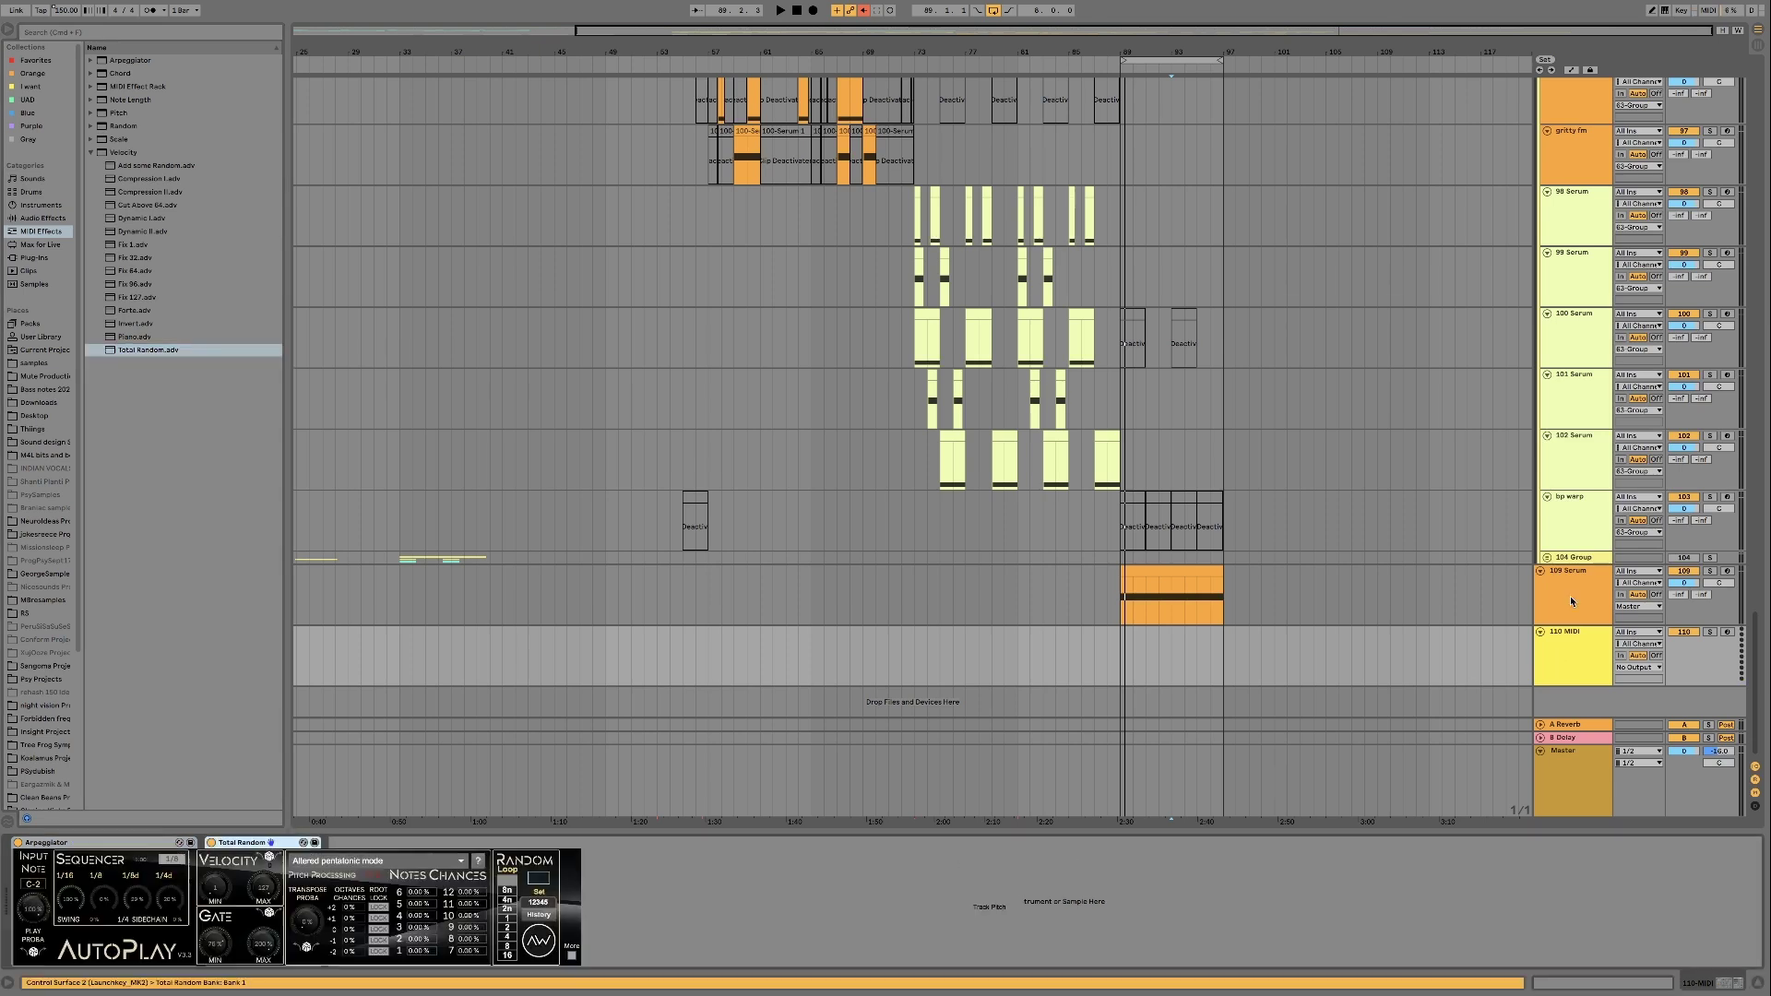
pyautogui.click(1573, 602)
pyautogui.click(983, 847)
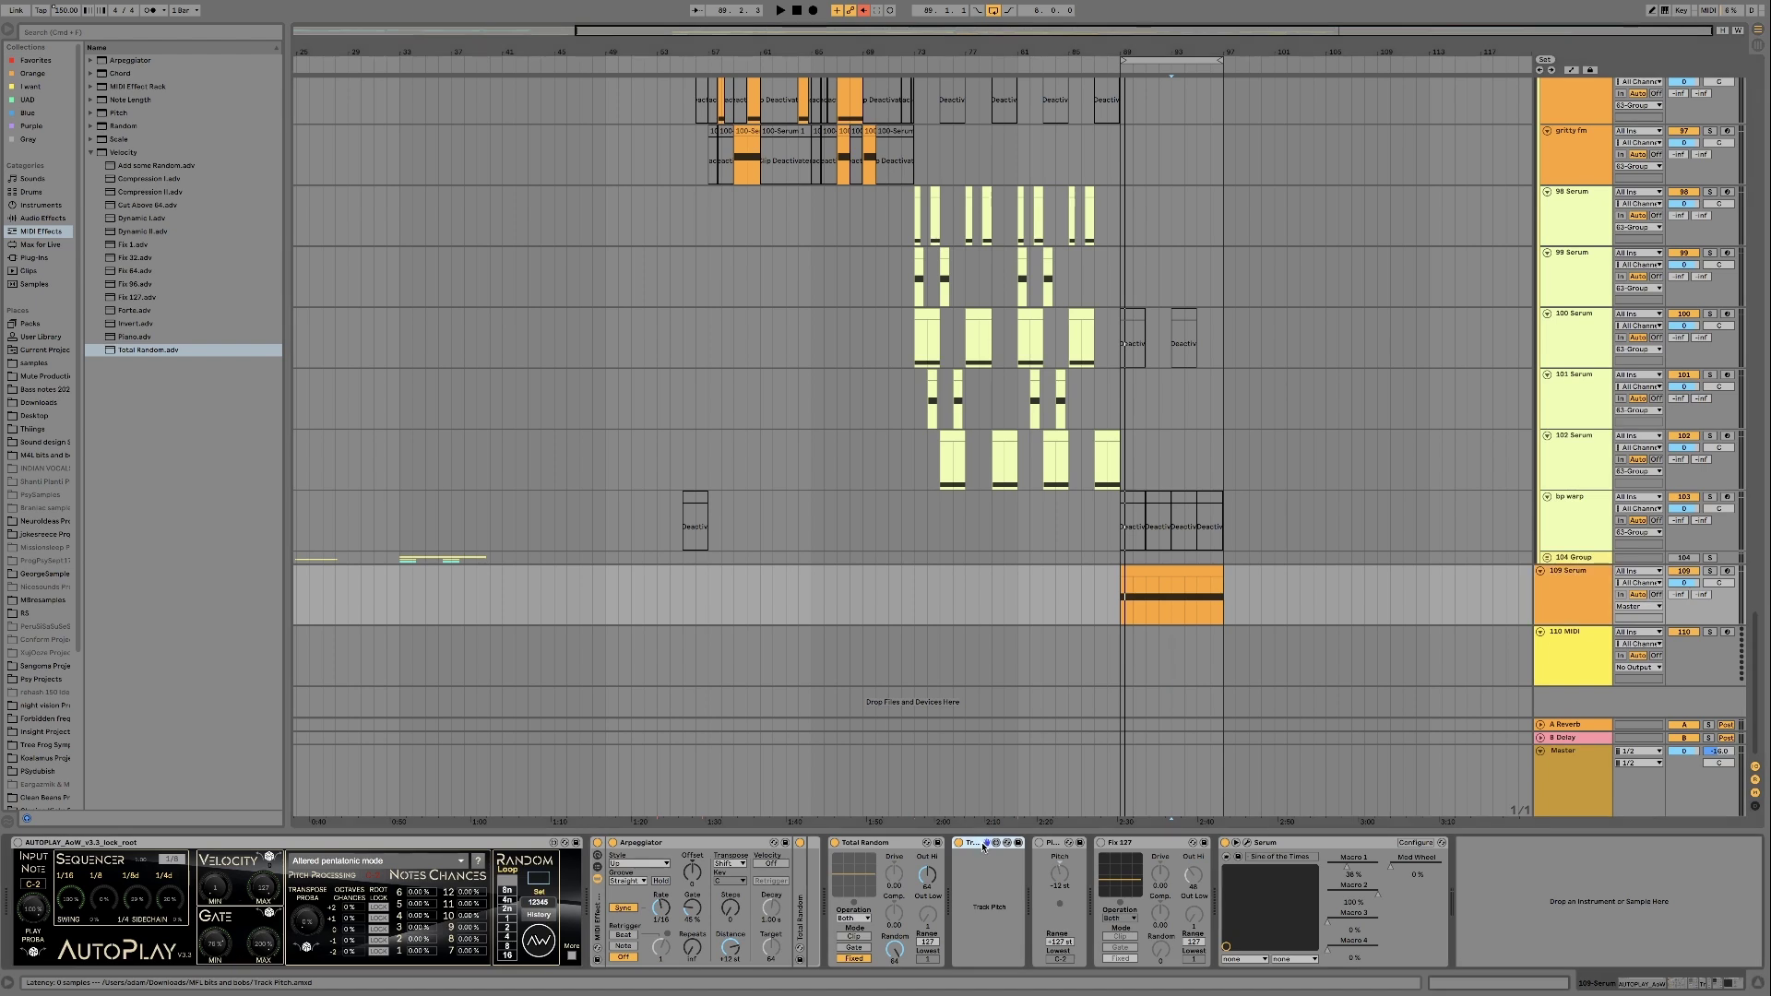
pyautogui.click(1584, 656)
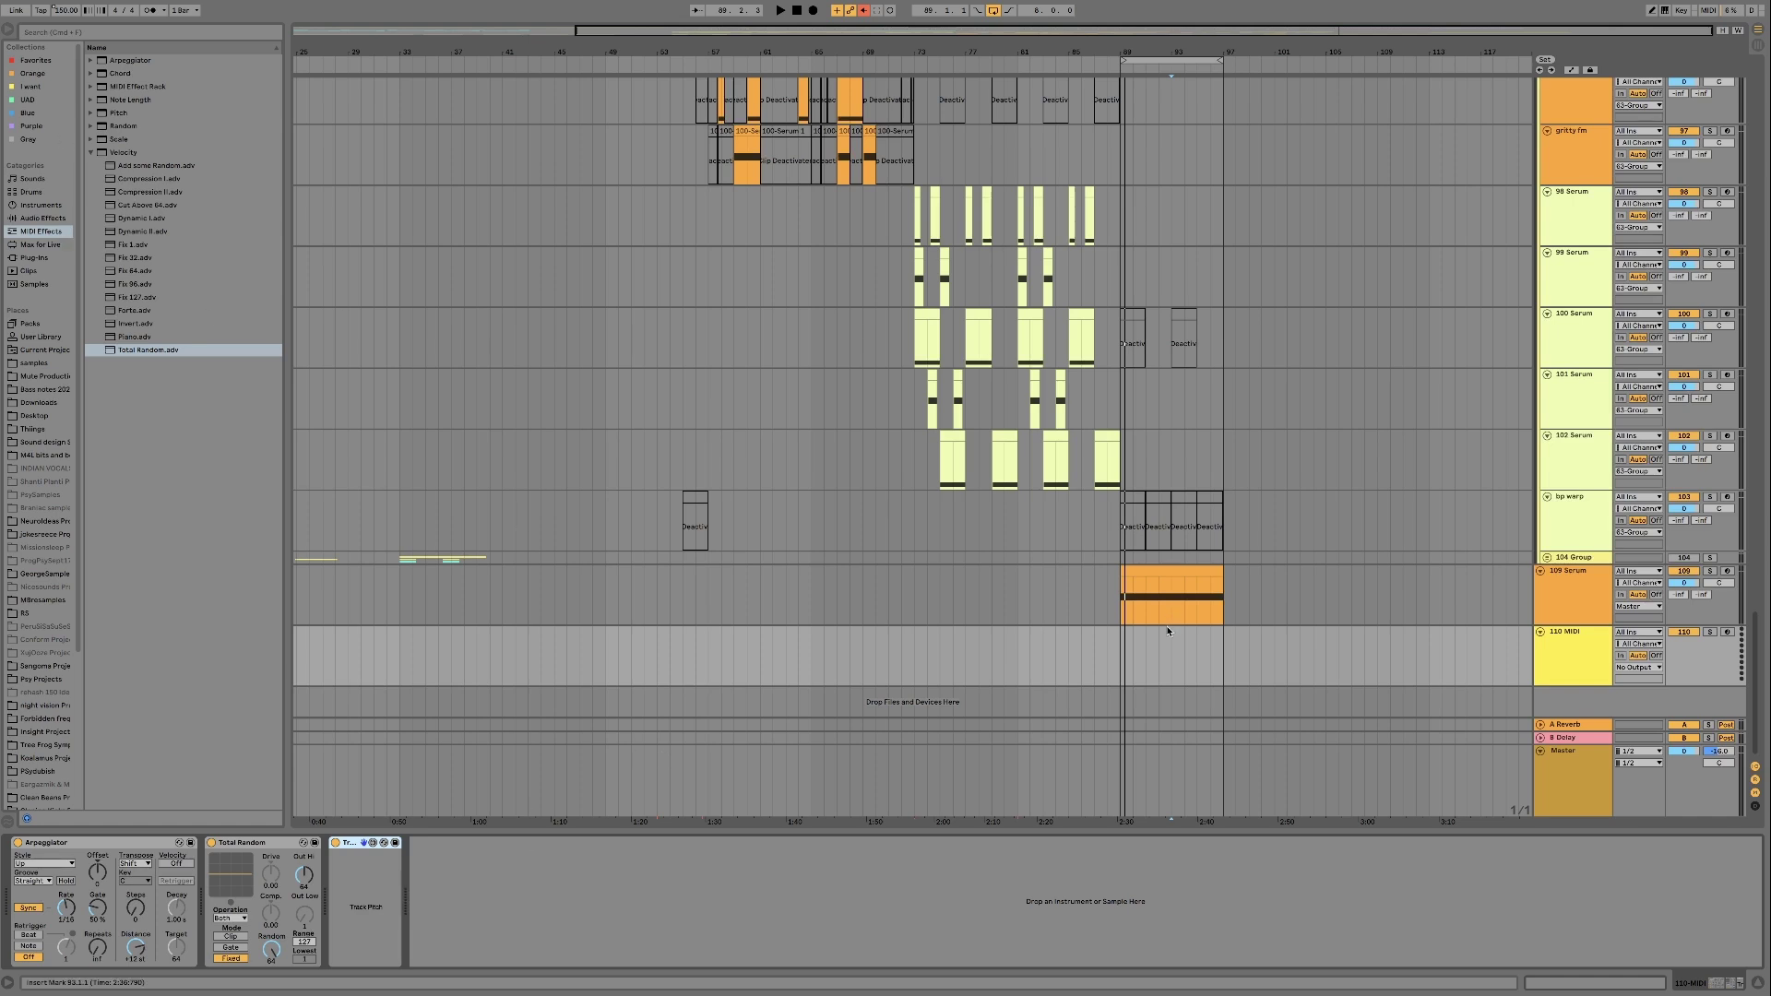
# Create an 8-bar MIDI clip on the new track beneath the 109 Serum clip and fill it with one legato E1 note
pyautogui.moveTo(1120, 663); pyautogui.dragTo(1222, 657)
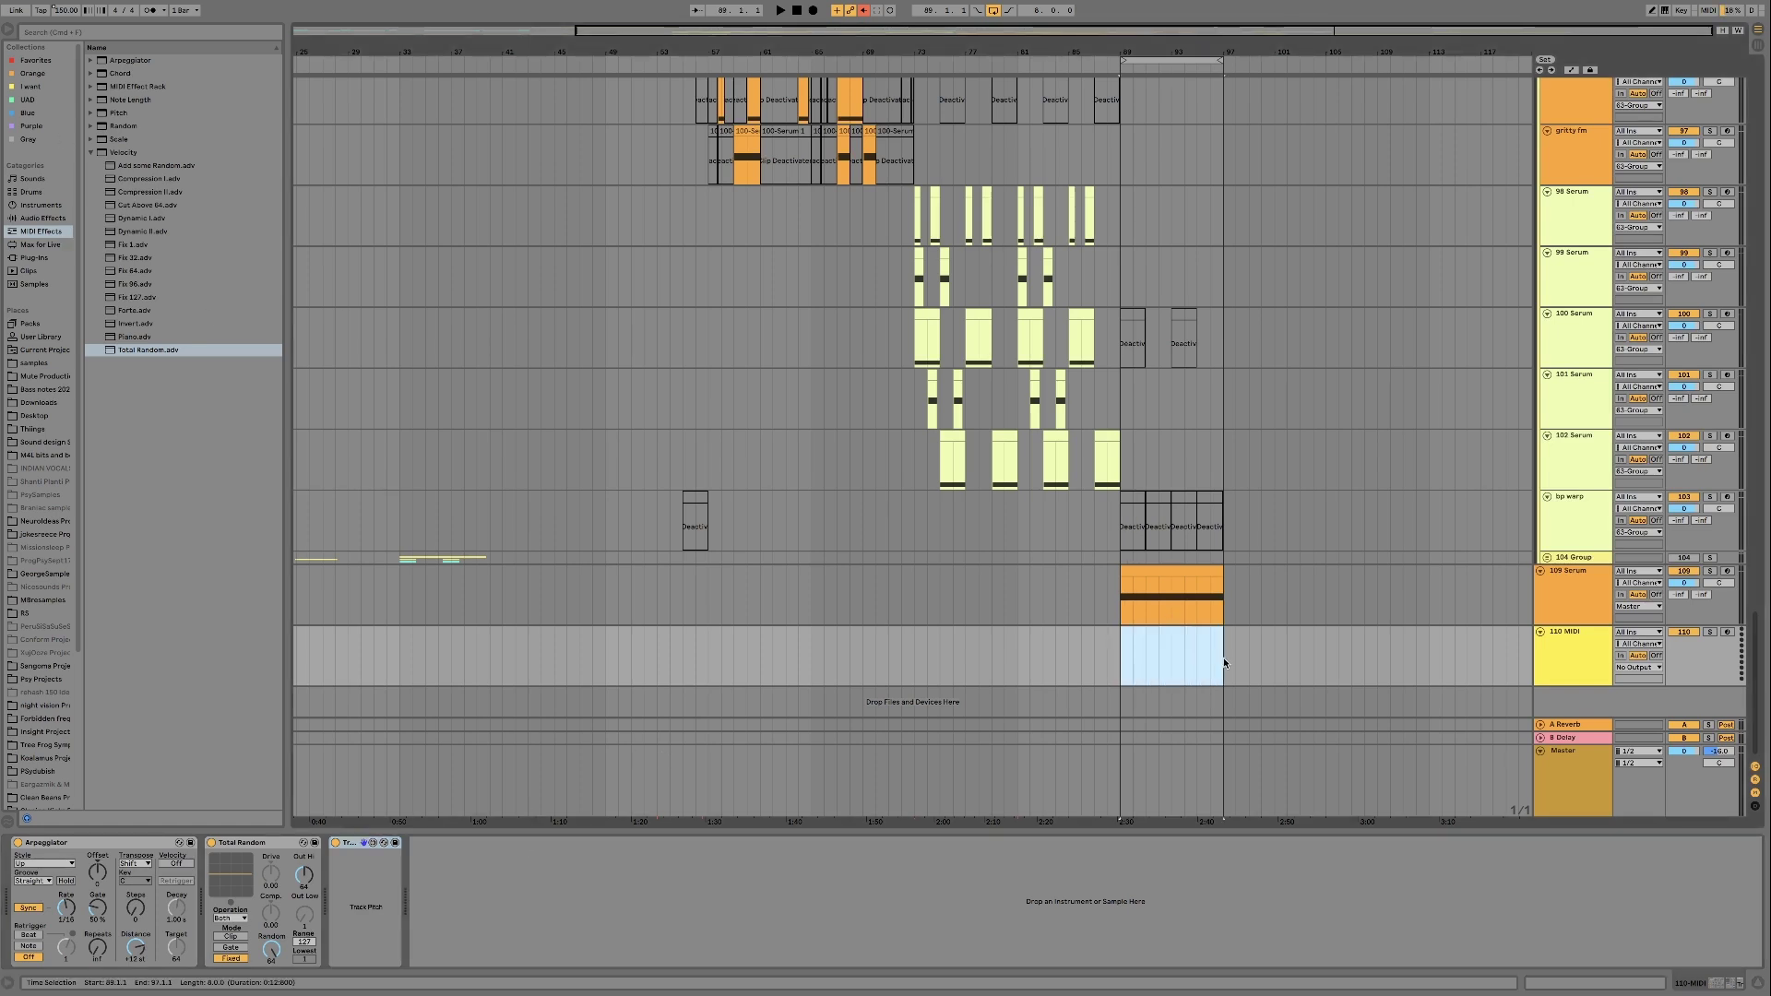
pyautogui.press('super+shift+m')
pyautogui.doubleClick(308, 867)
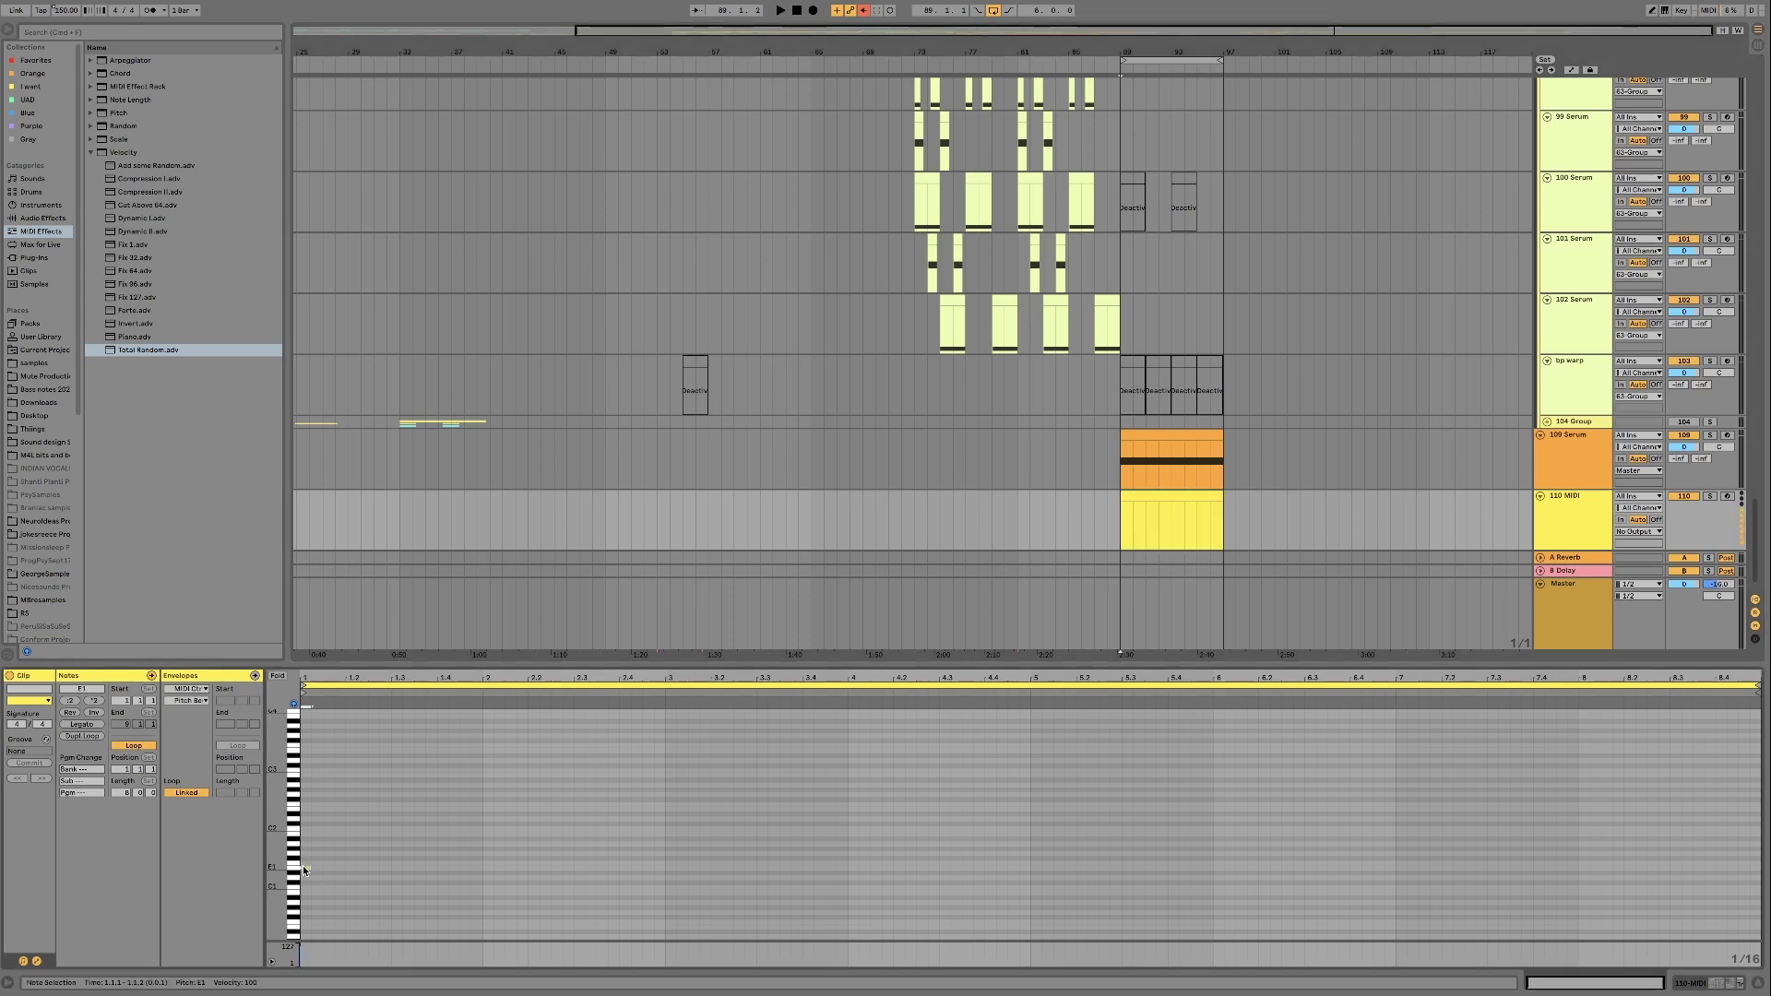
pyautogui.click(75, 725)
pyautogui.hotkey('shift', 'Tab')
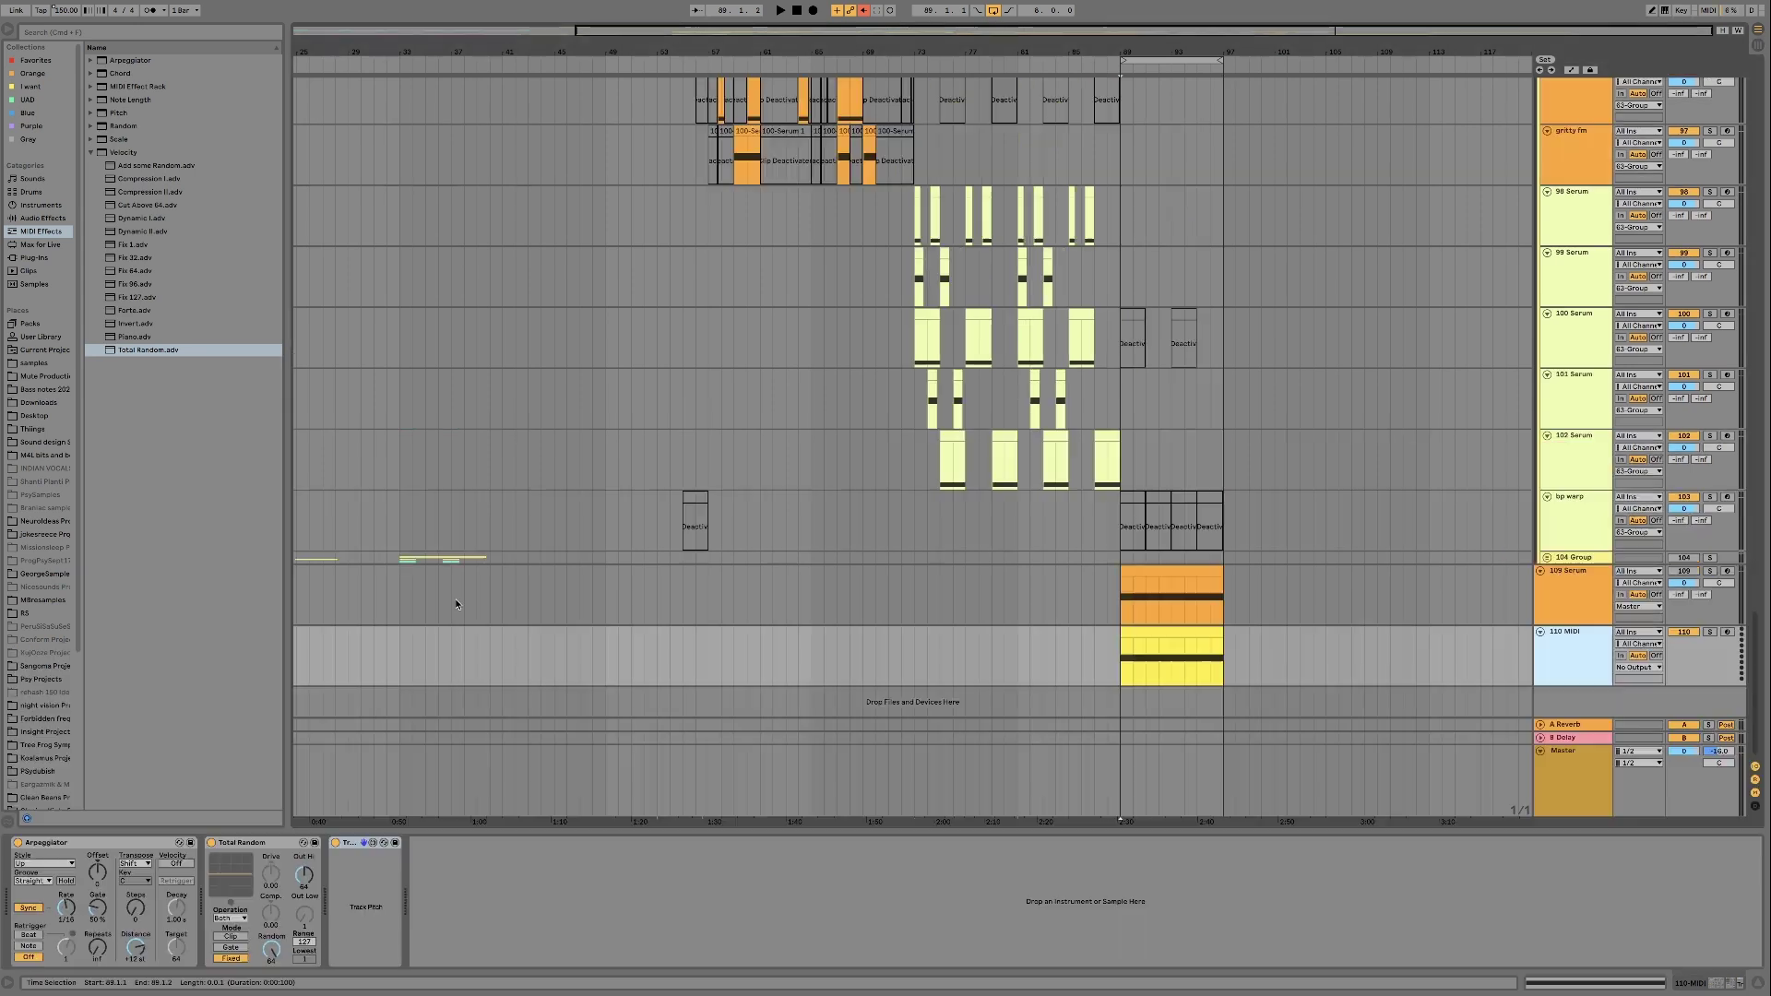
# Load Serum onto the new MIDI track and set oscillator A's wavetable to Basic Shapes from the Analog category
pyautogui.click(30, 126)
pyautogui.moveTo(121, 639); pyautogui.dragTo(678, 692)
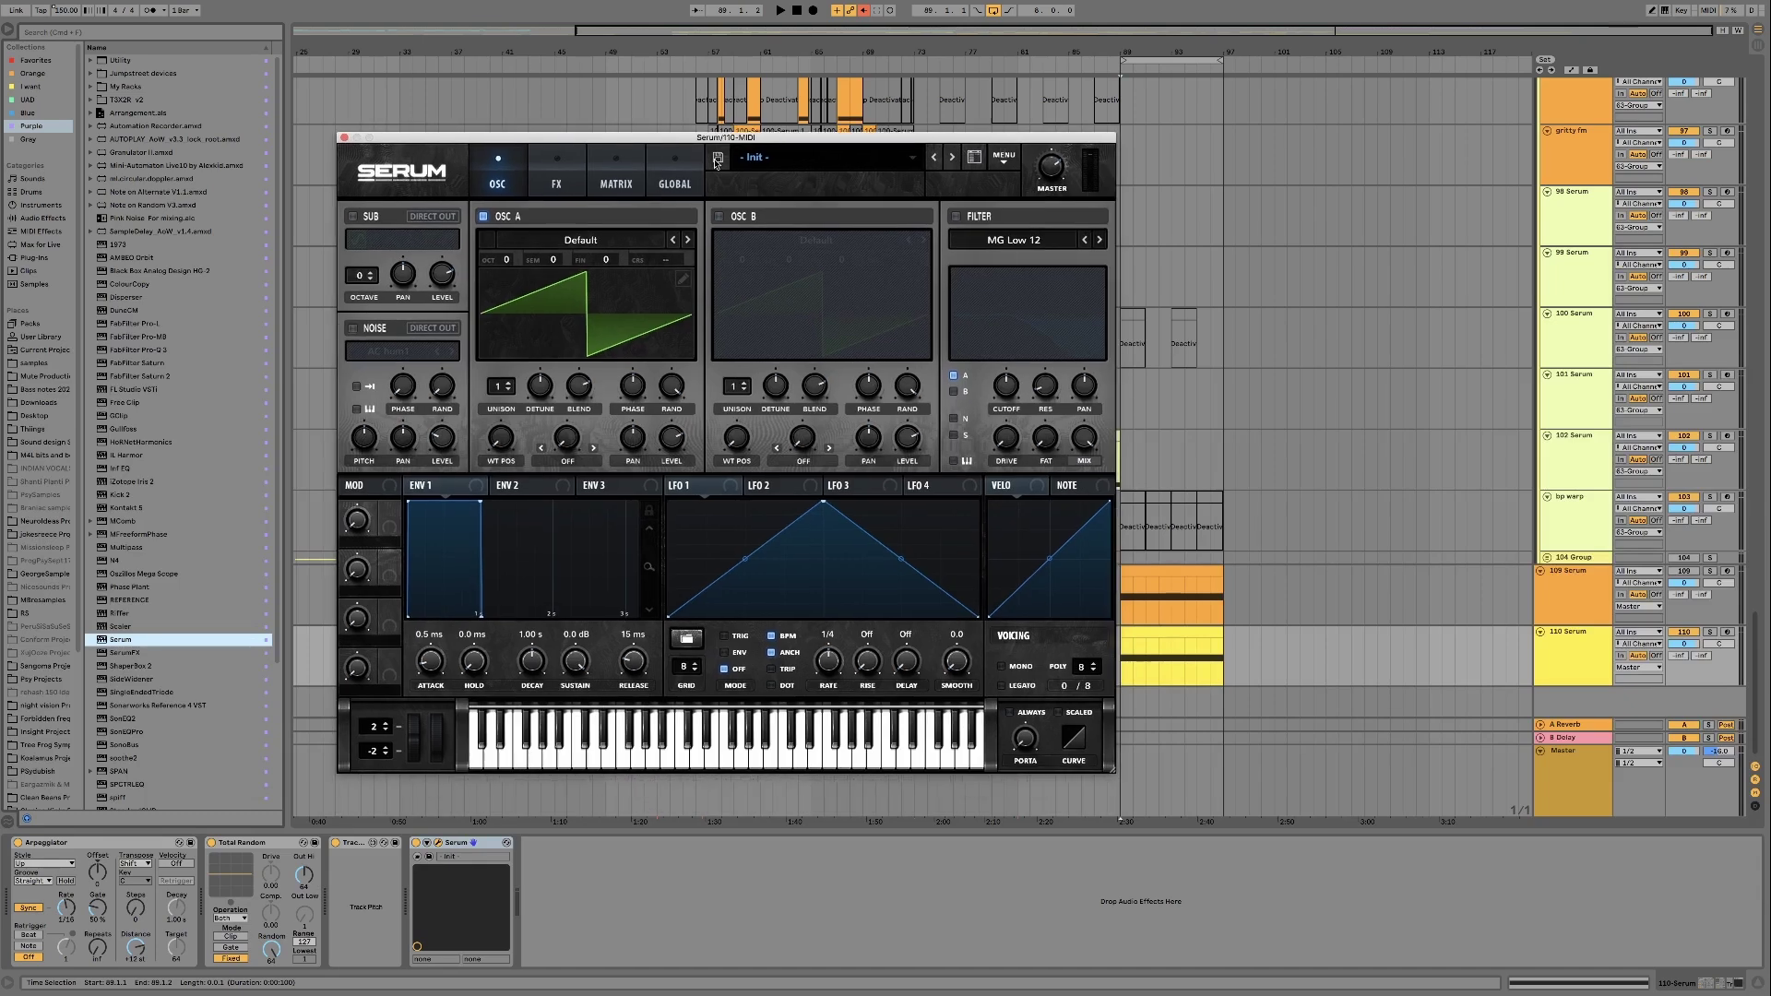
pyautogui.click(585, 245)
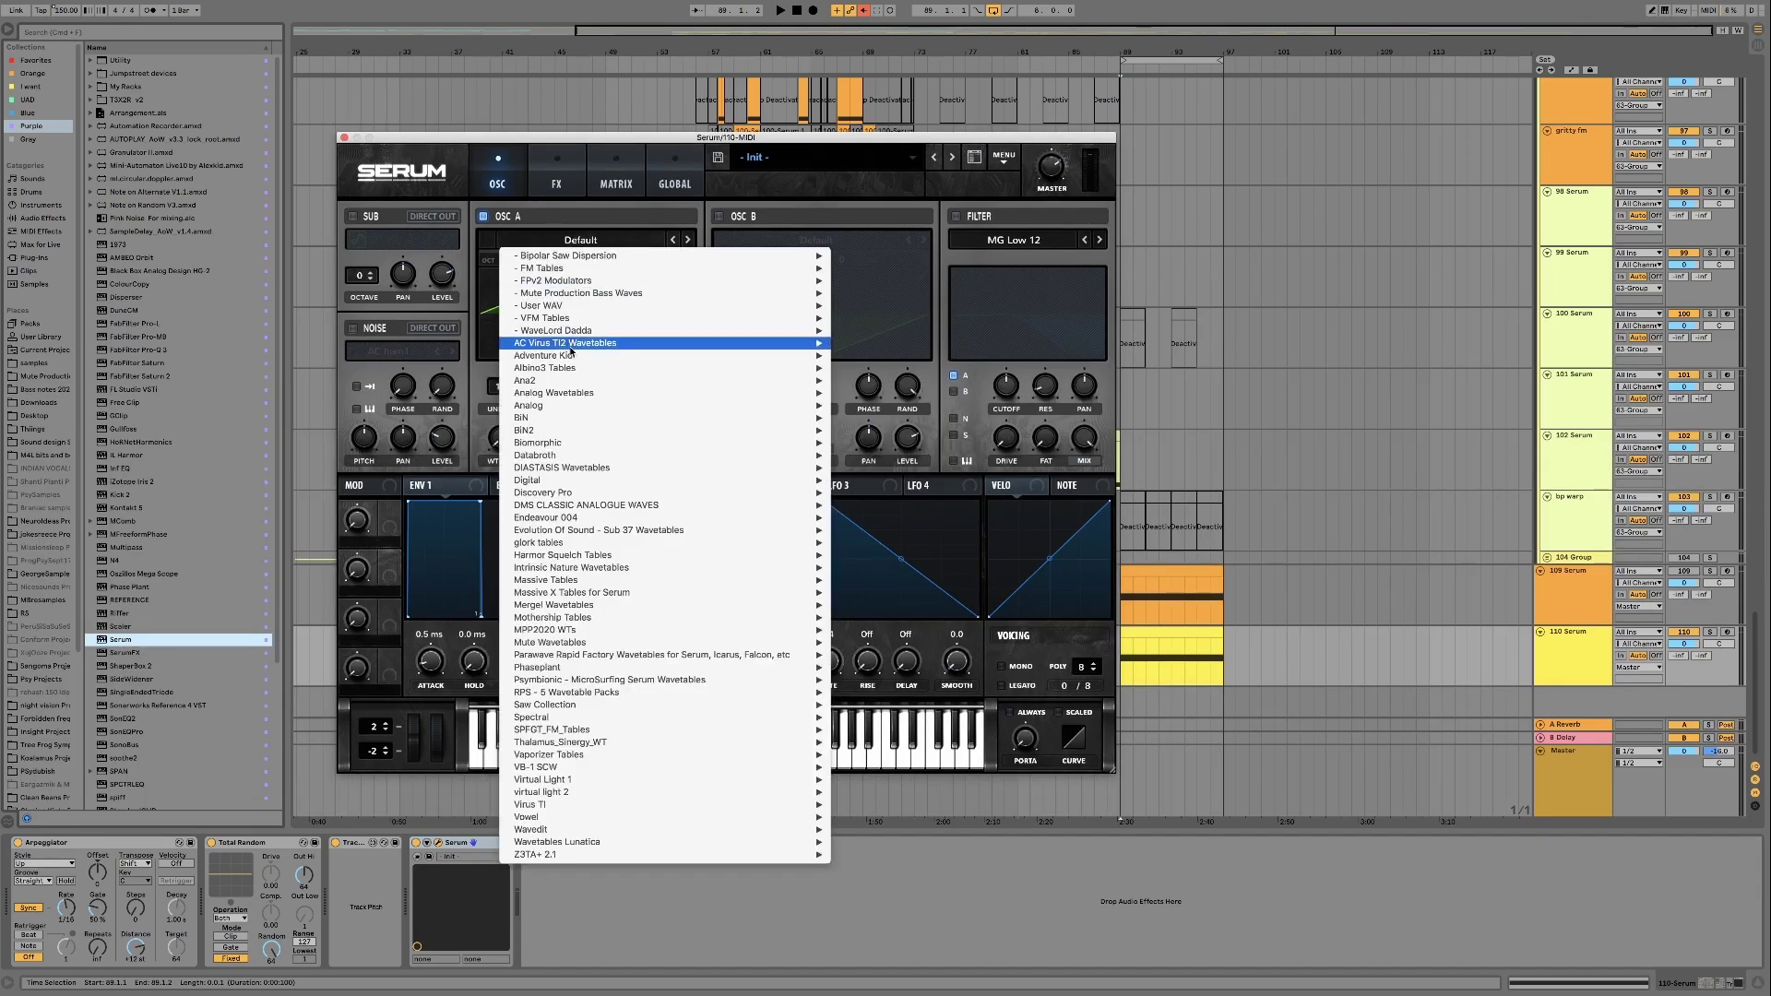
pyautogui.moveTo(565, 406)
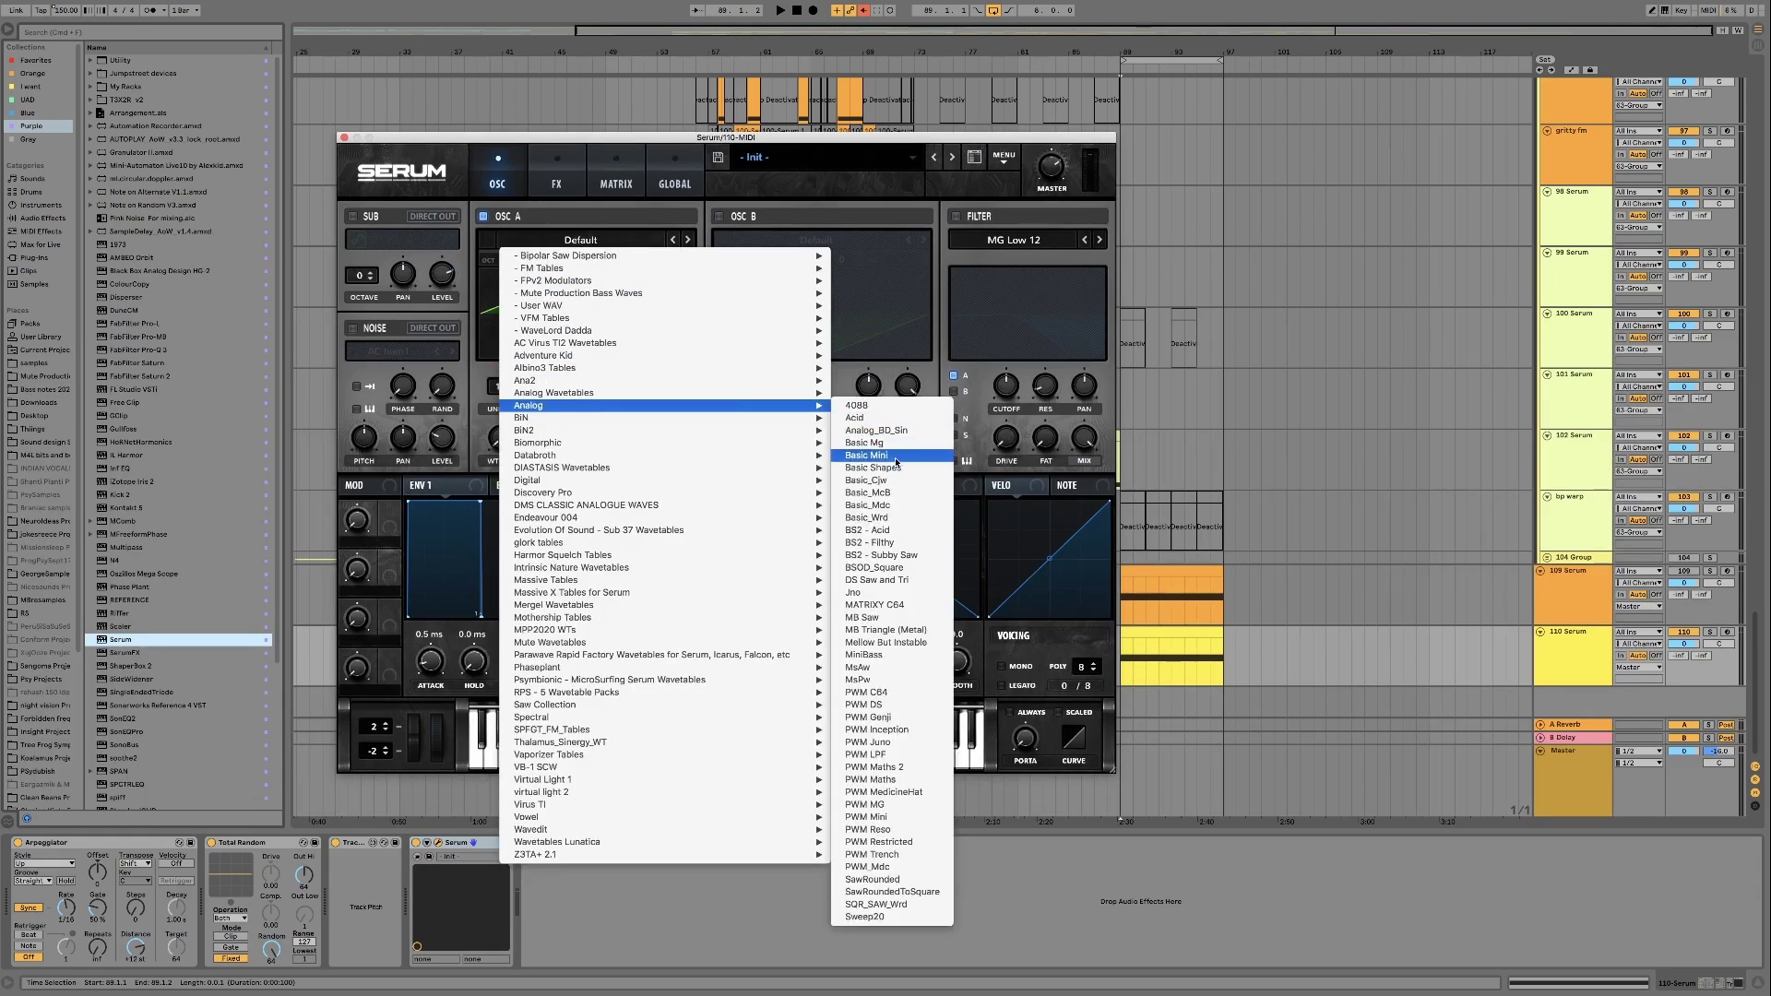
pyautogui.click(896, 470)
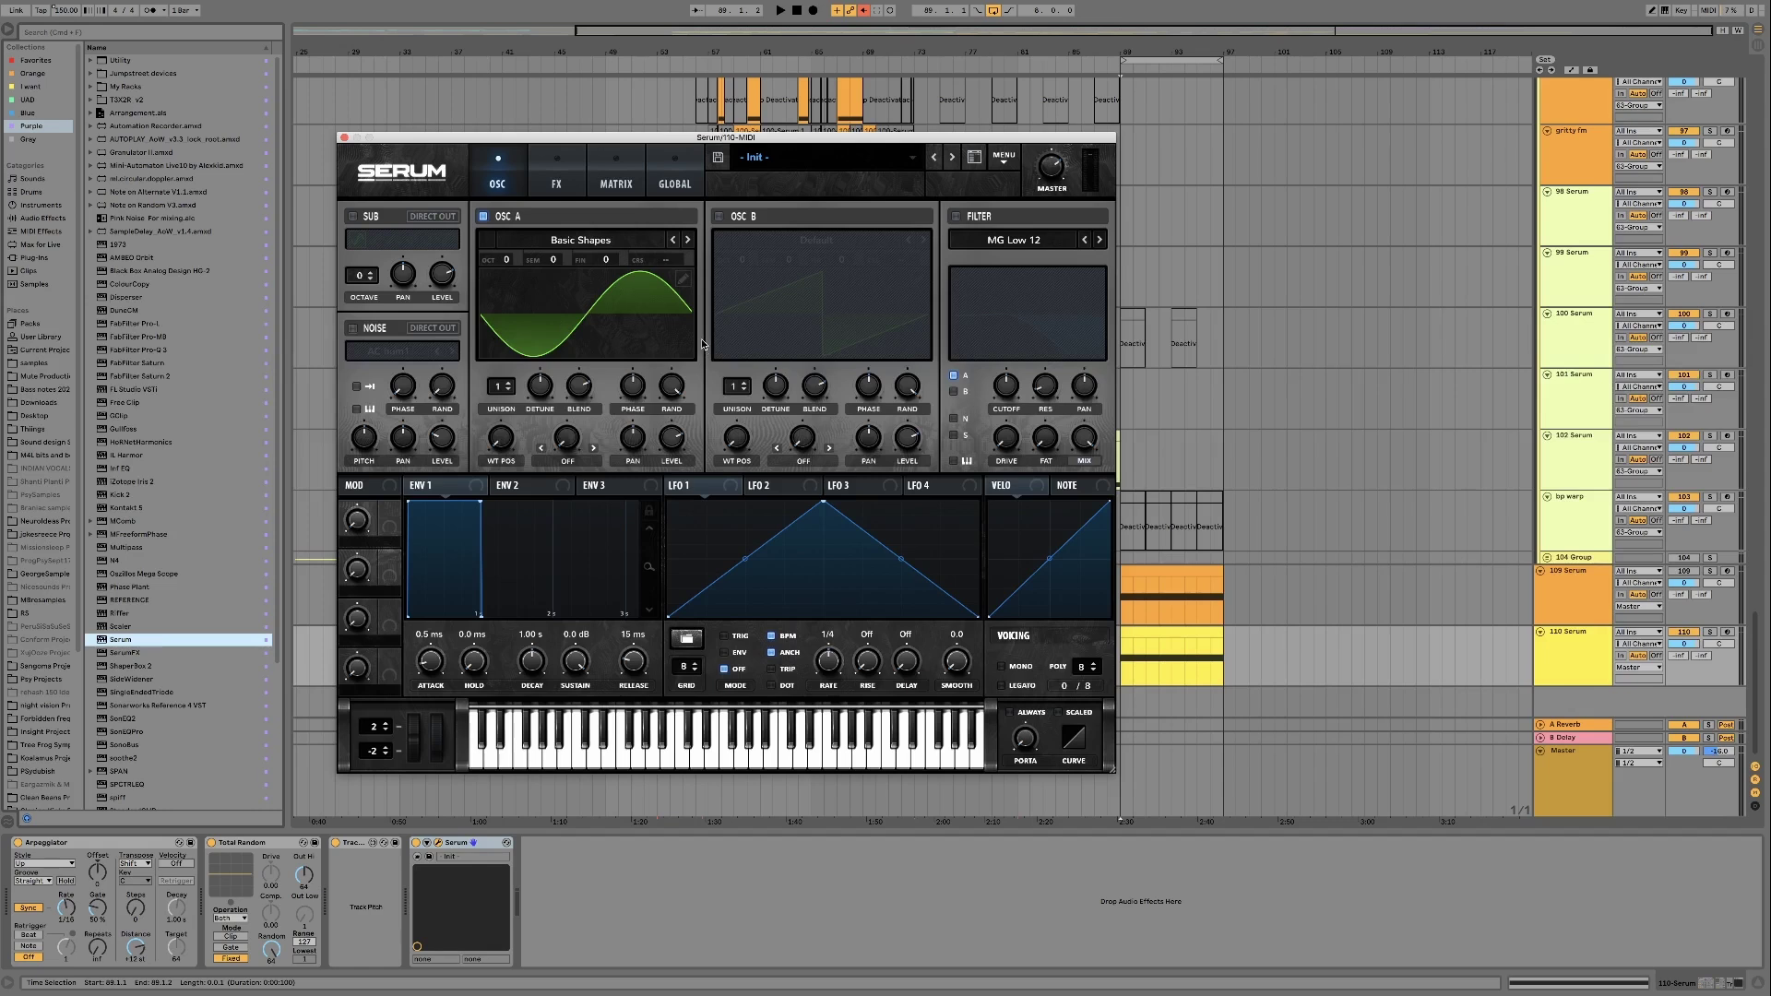
# Enable Serum's noise oscillator with keyboard pitch tracking and set oscillator A's octave to +4
pyautogui.click(352, 329)
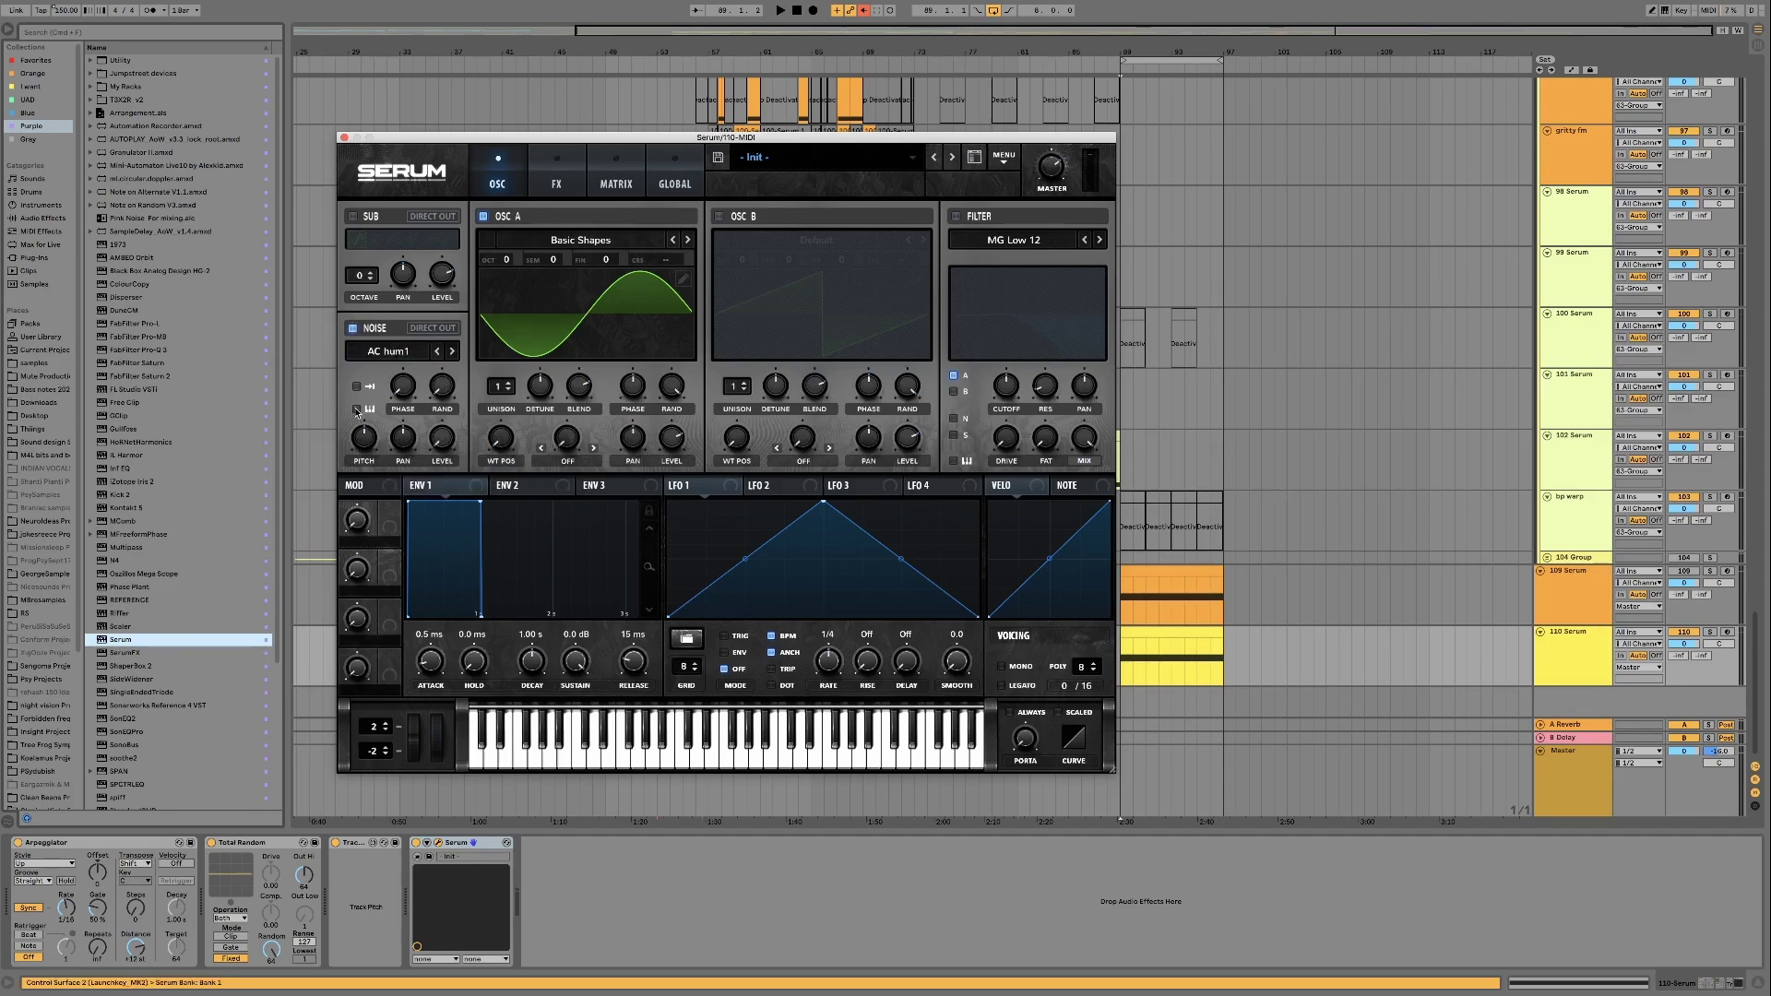
pyautogui.moveTo(364, 439); pyautogui.dragTo(357, 382)
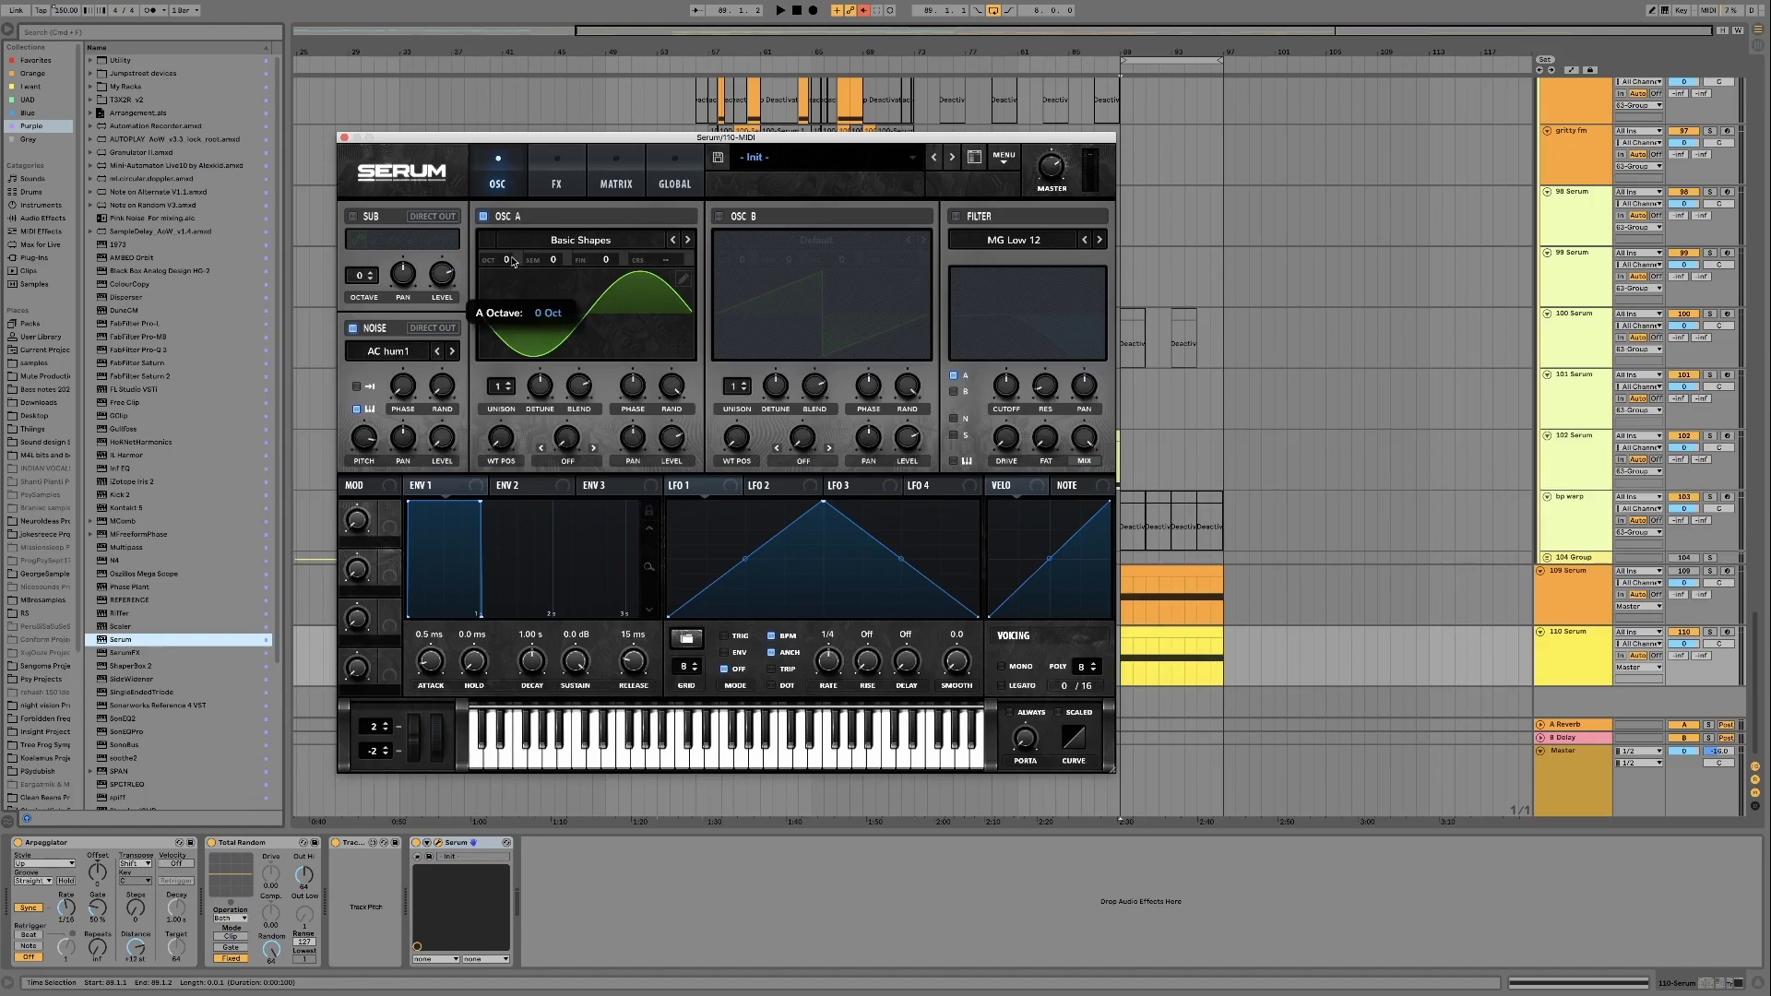
pyautogui.moveTo(510, 264); pyautogui.dragTo(510, 264)
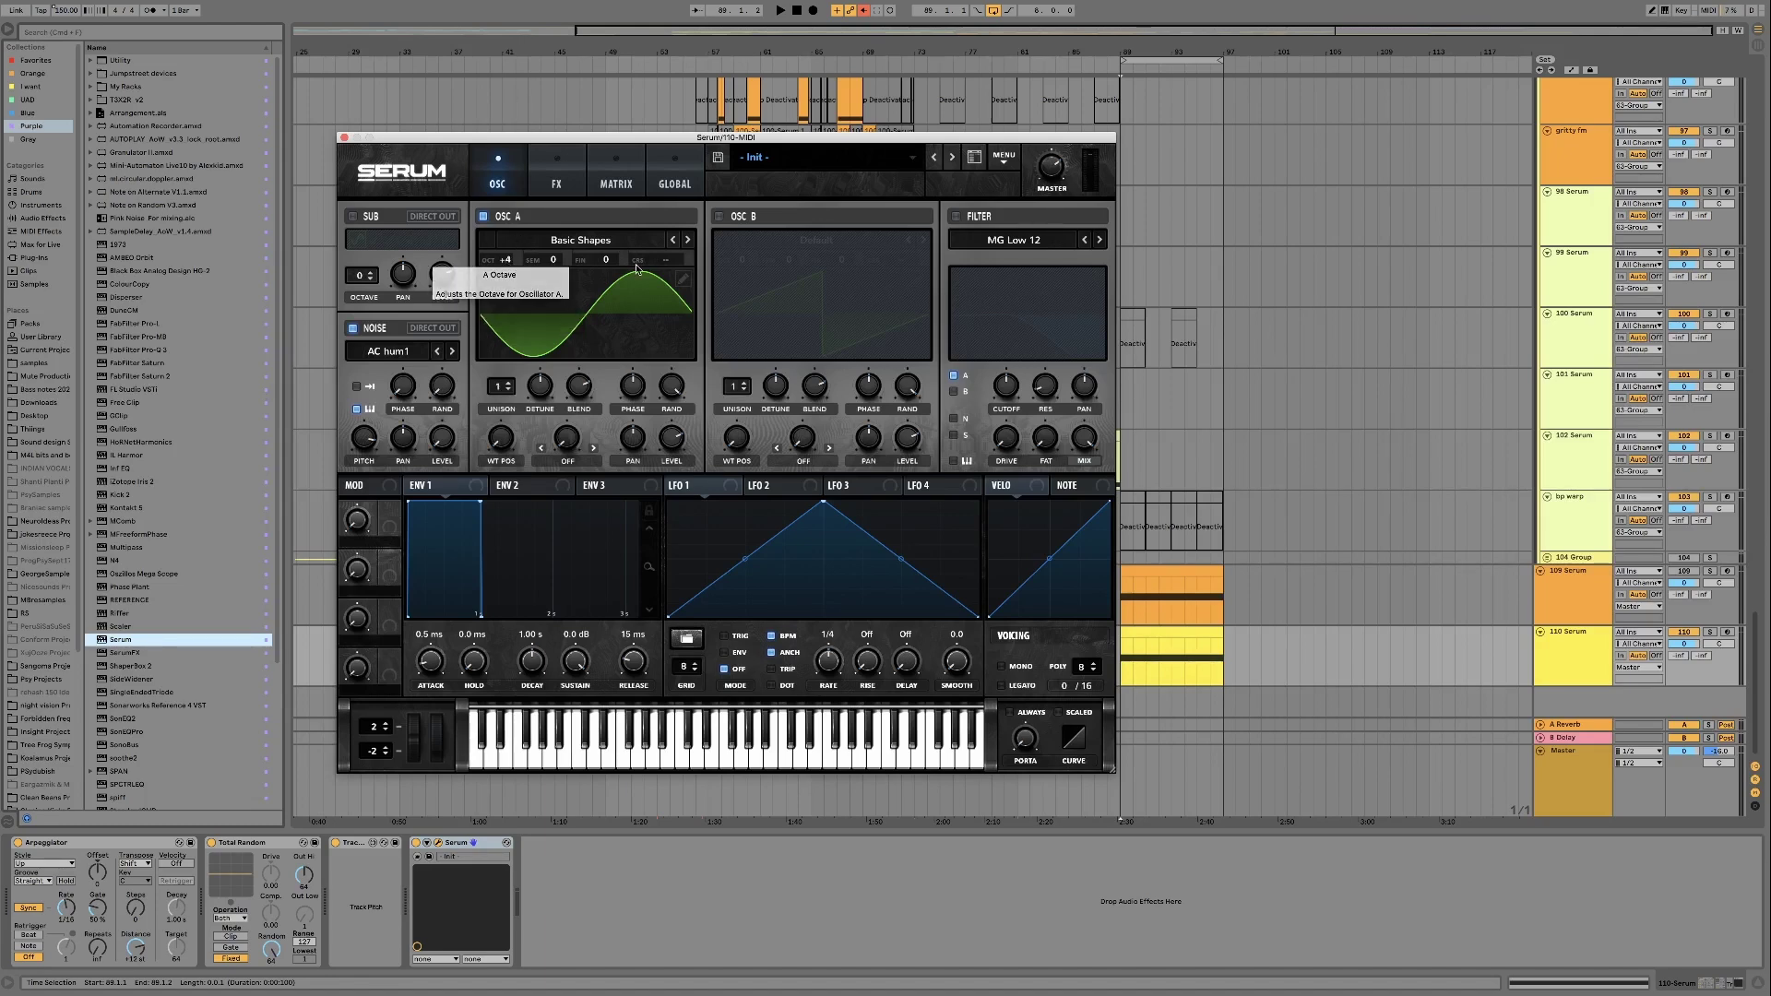
# Send oscillator A's single Basic Shapes sine frame from the wavetable editor to the noise oscillator
pyautogui.click(685, 285)
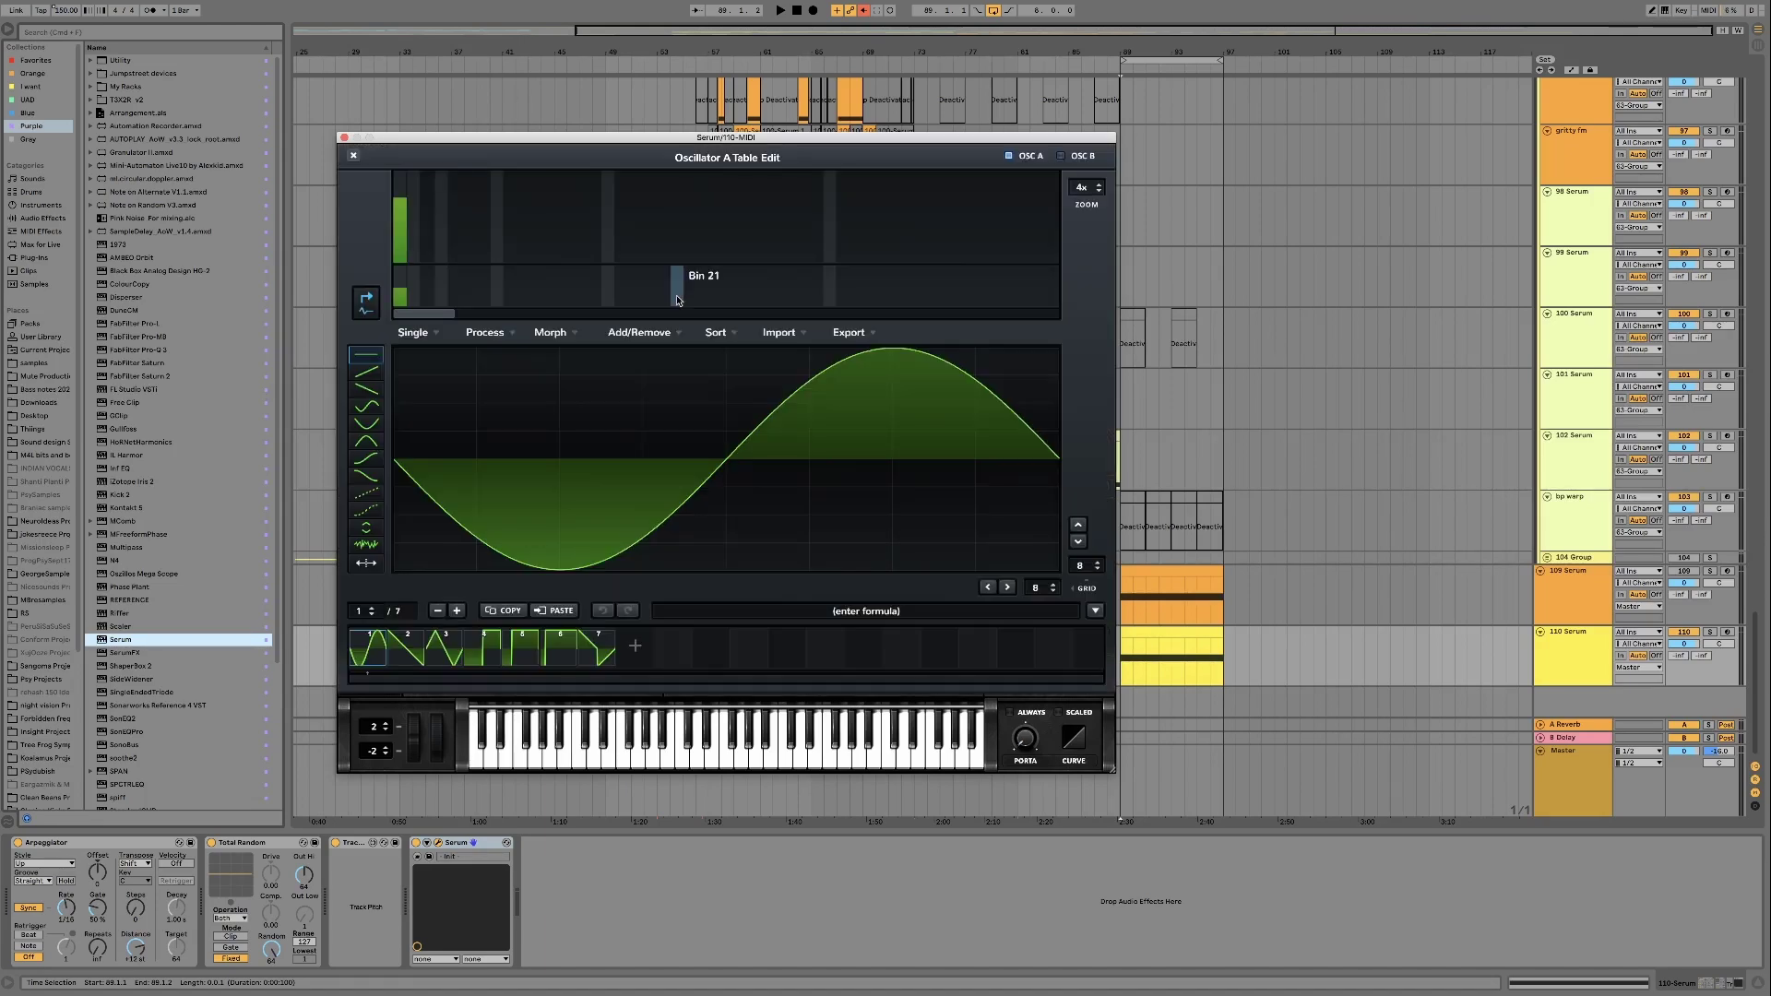
pyautogui.click(427, 338)
pyautogui.click(471, 463)
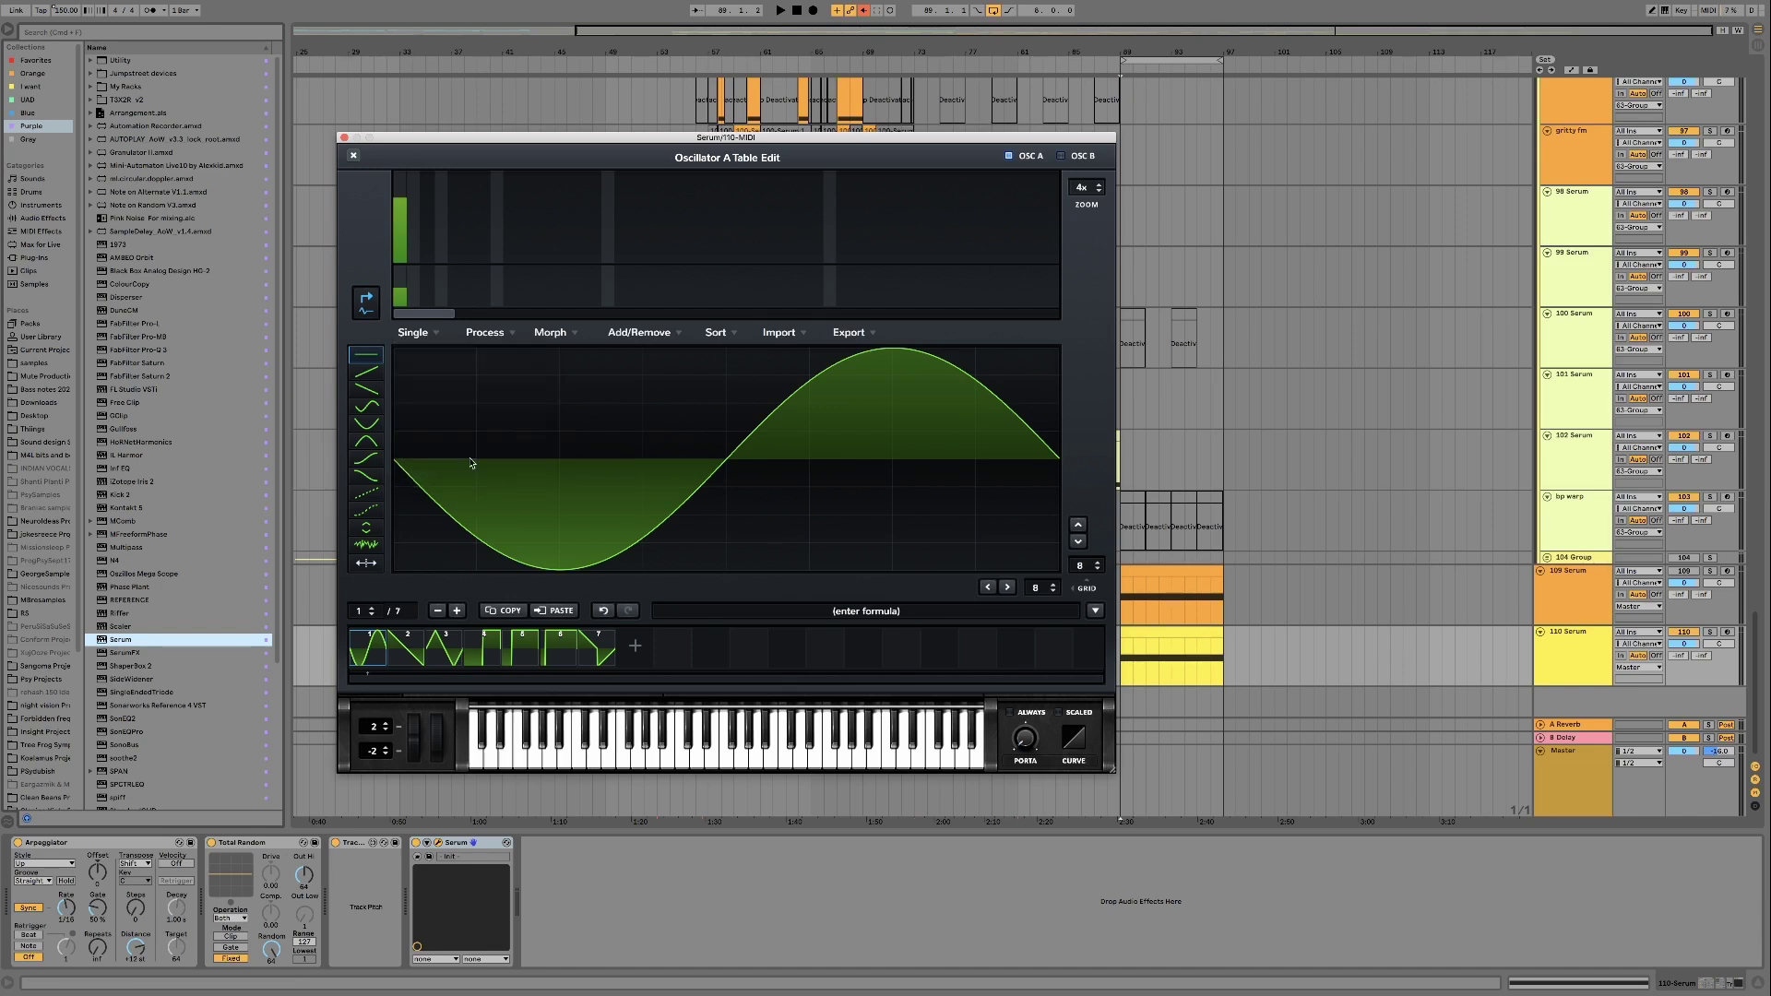
pyautogui.click(353, 155)
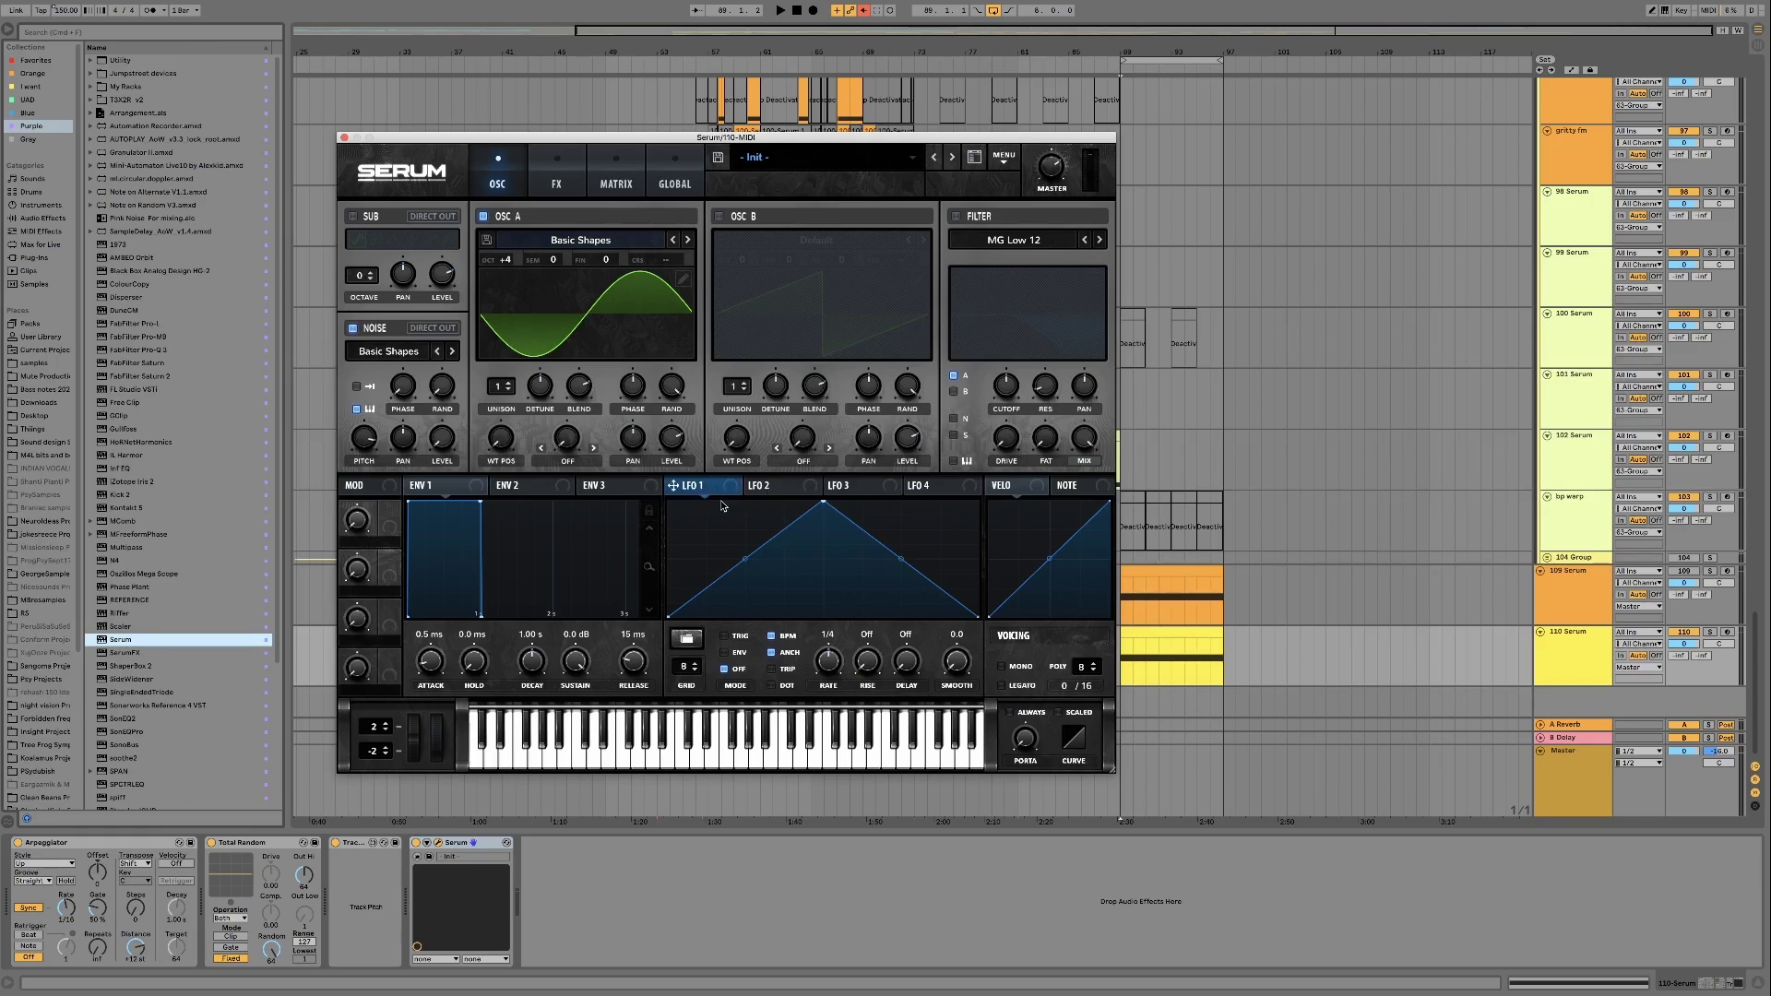
pyautogui.moveTo(823, 502); pyautogui.dragTo(978, 502)
pyautogui.moveTo(703, 489); pyautogui.dragTo(442, 385)
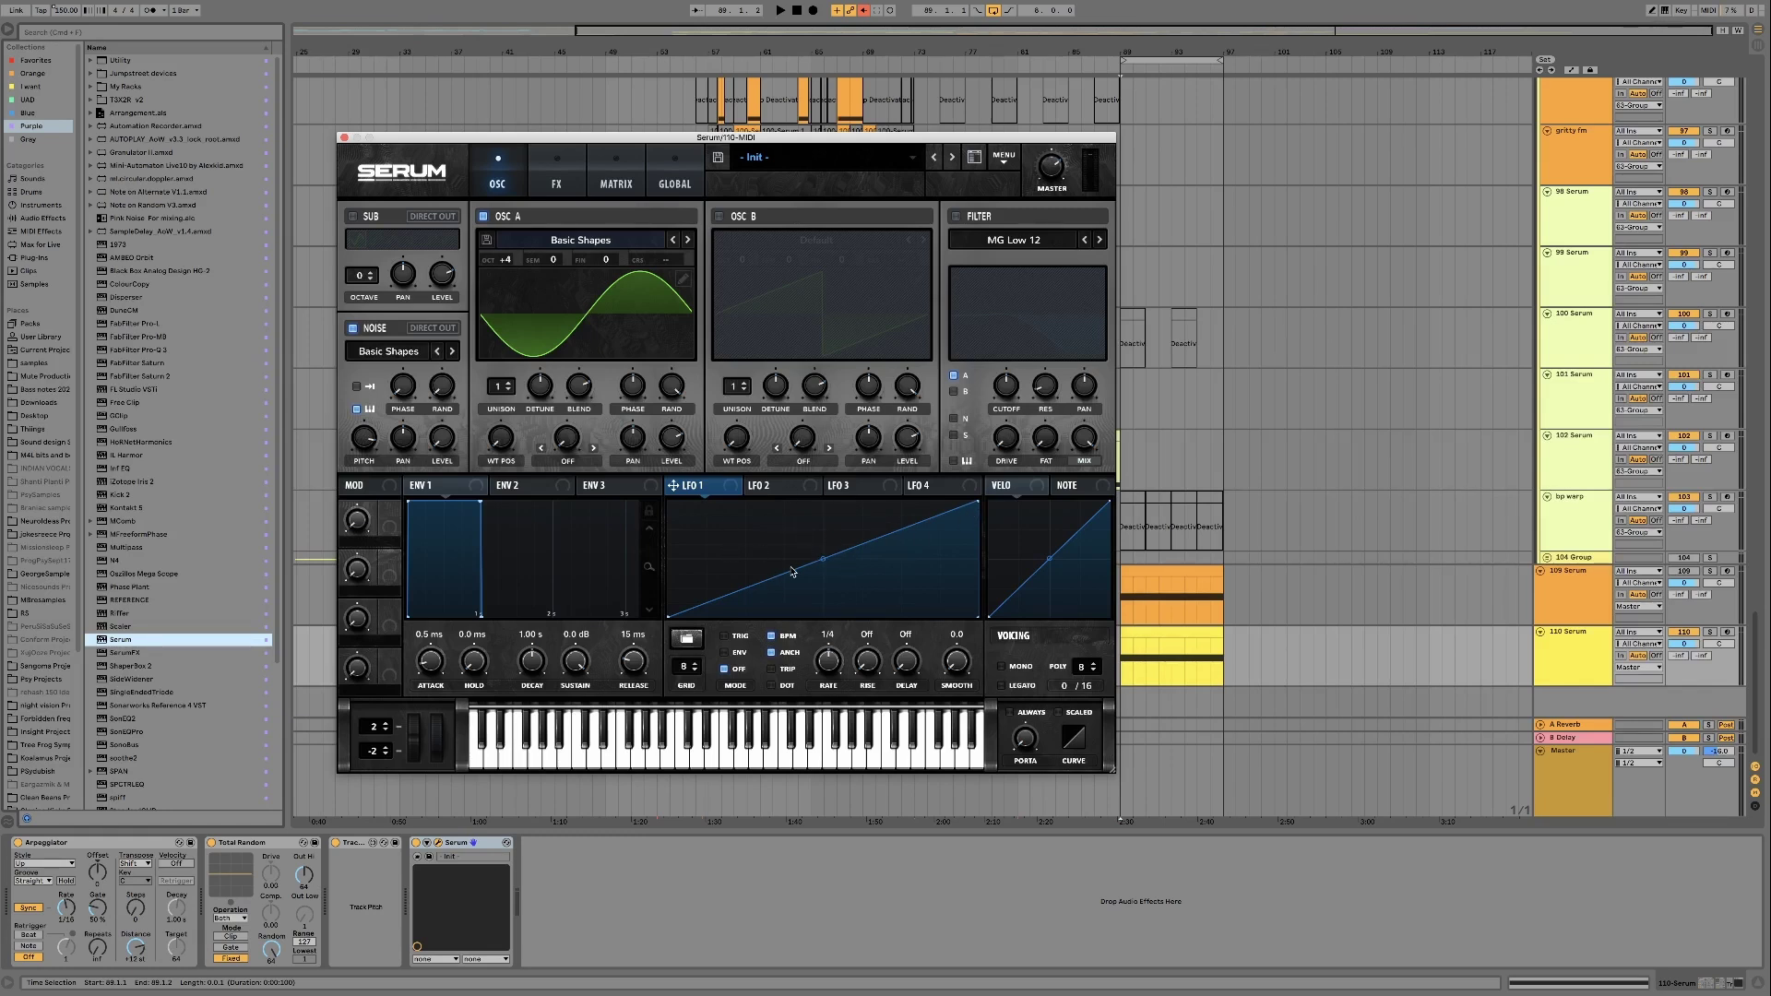
pyautogui.moveTo(978, 502); pyautogui.dragTo(822, 453)
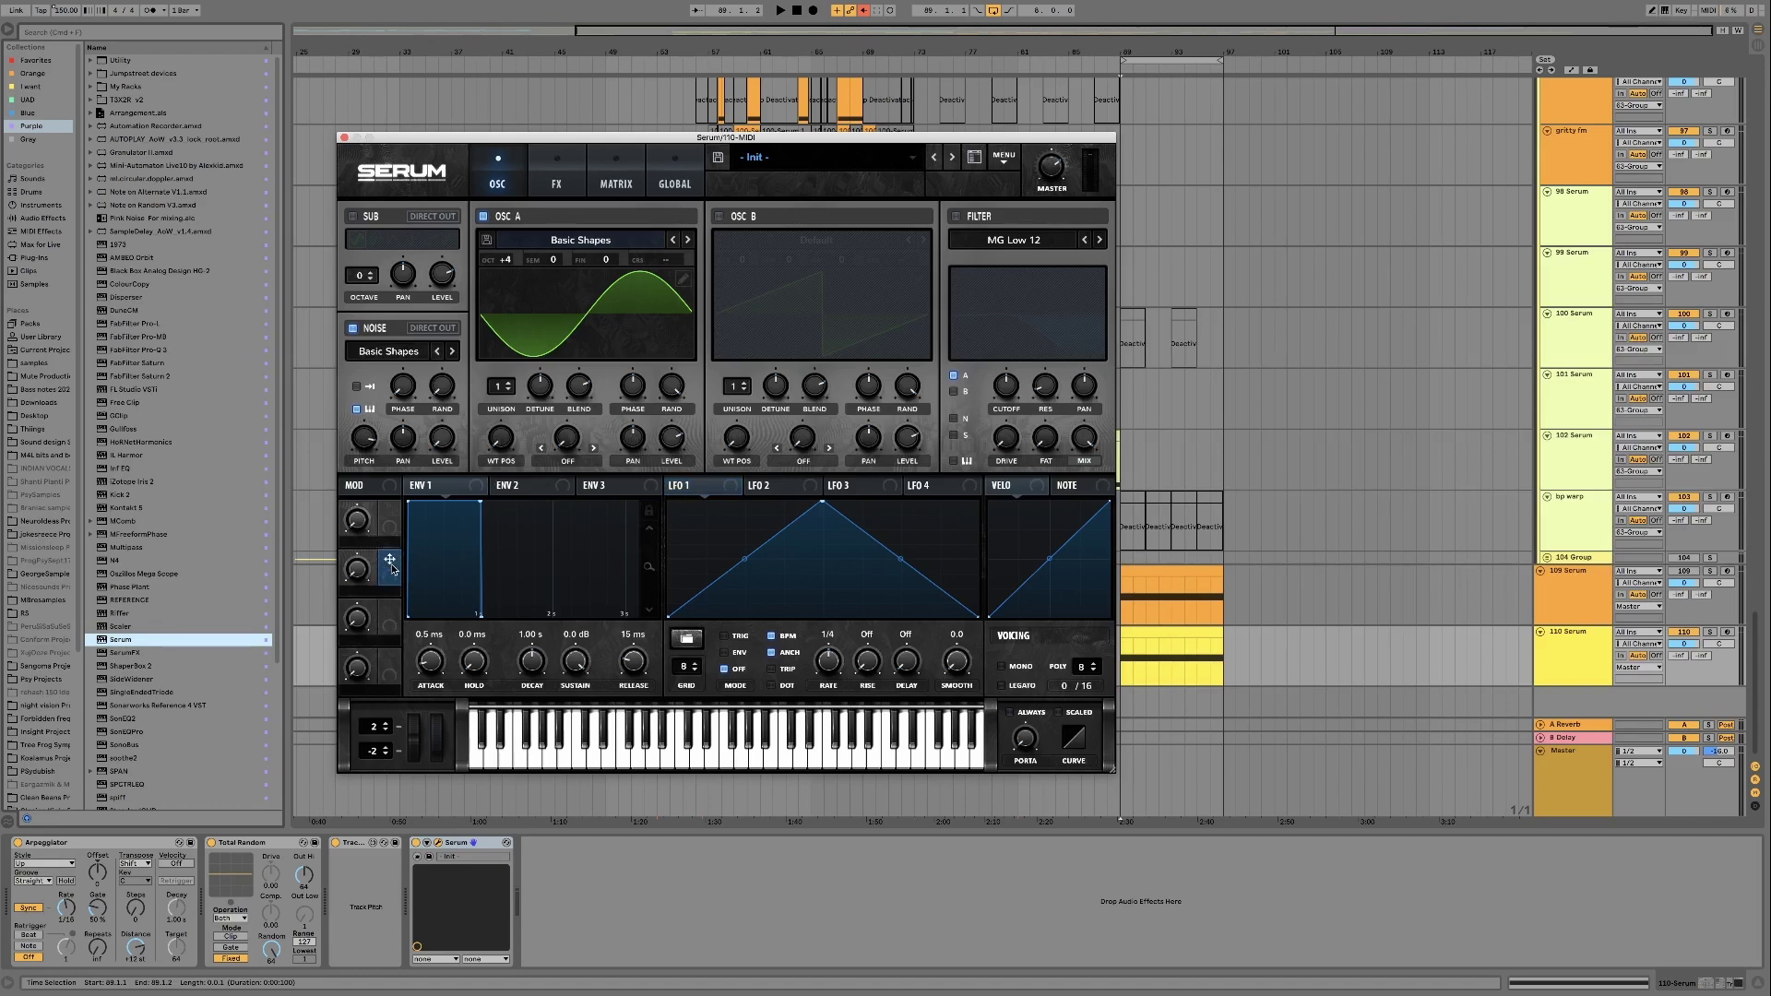
# Assign Macro 2 to oscillator A's coarse pitch and add Noise OSC as another modulation source for it
pyautogui.moveTo(390, 561); pyautogui.dragTo(693, 171)
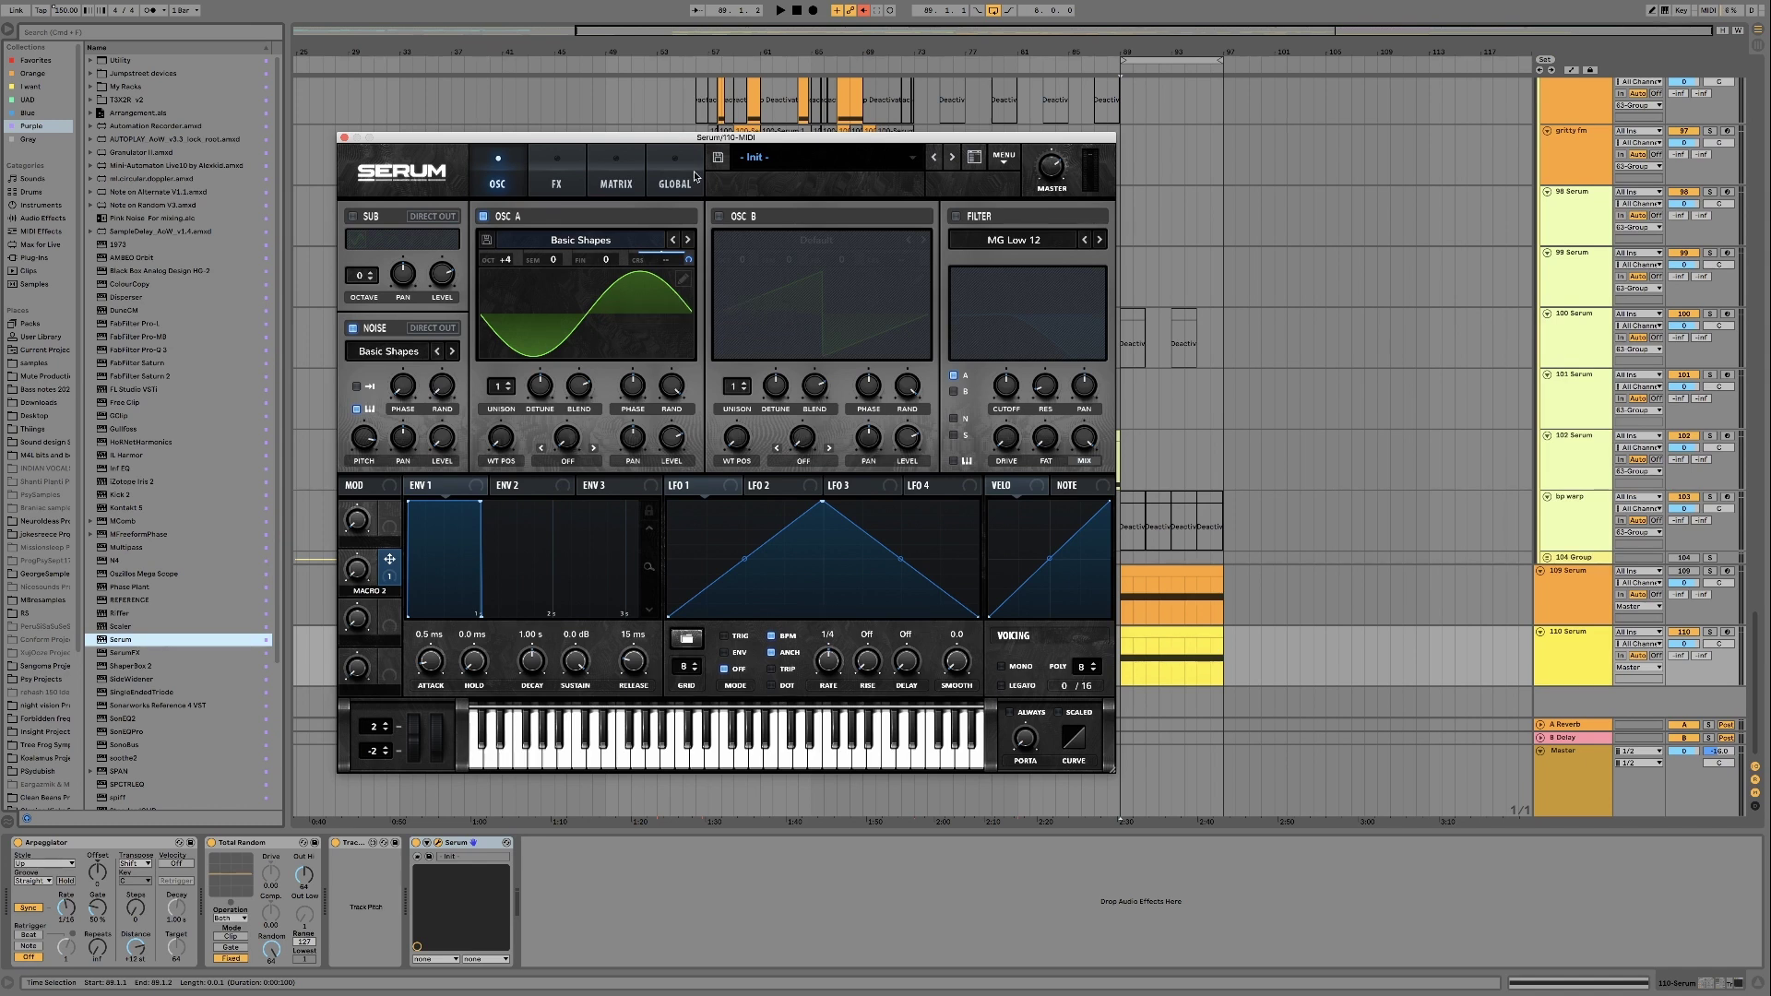
pyautogui.rightClick(668, 264)
pyautogui.moveTo(701, 341)
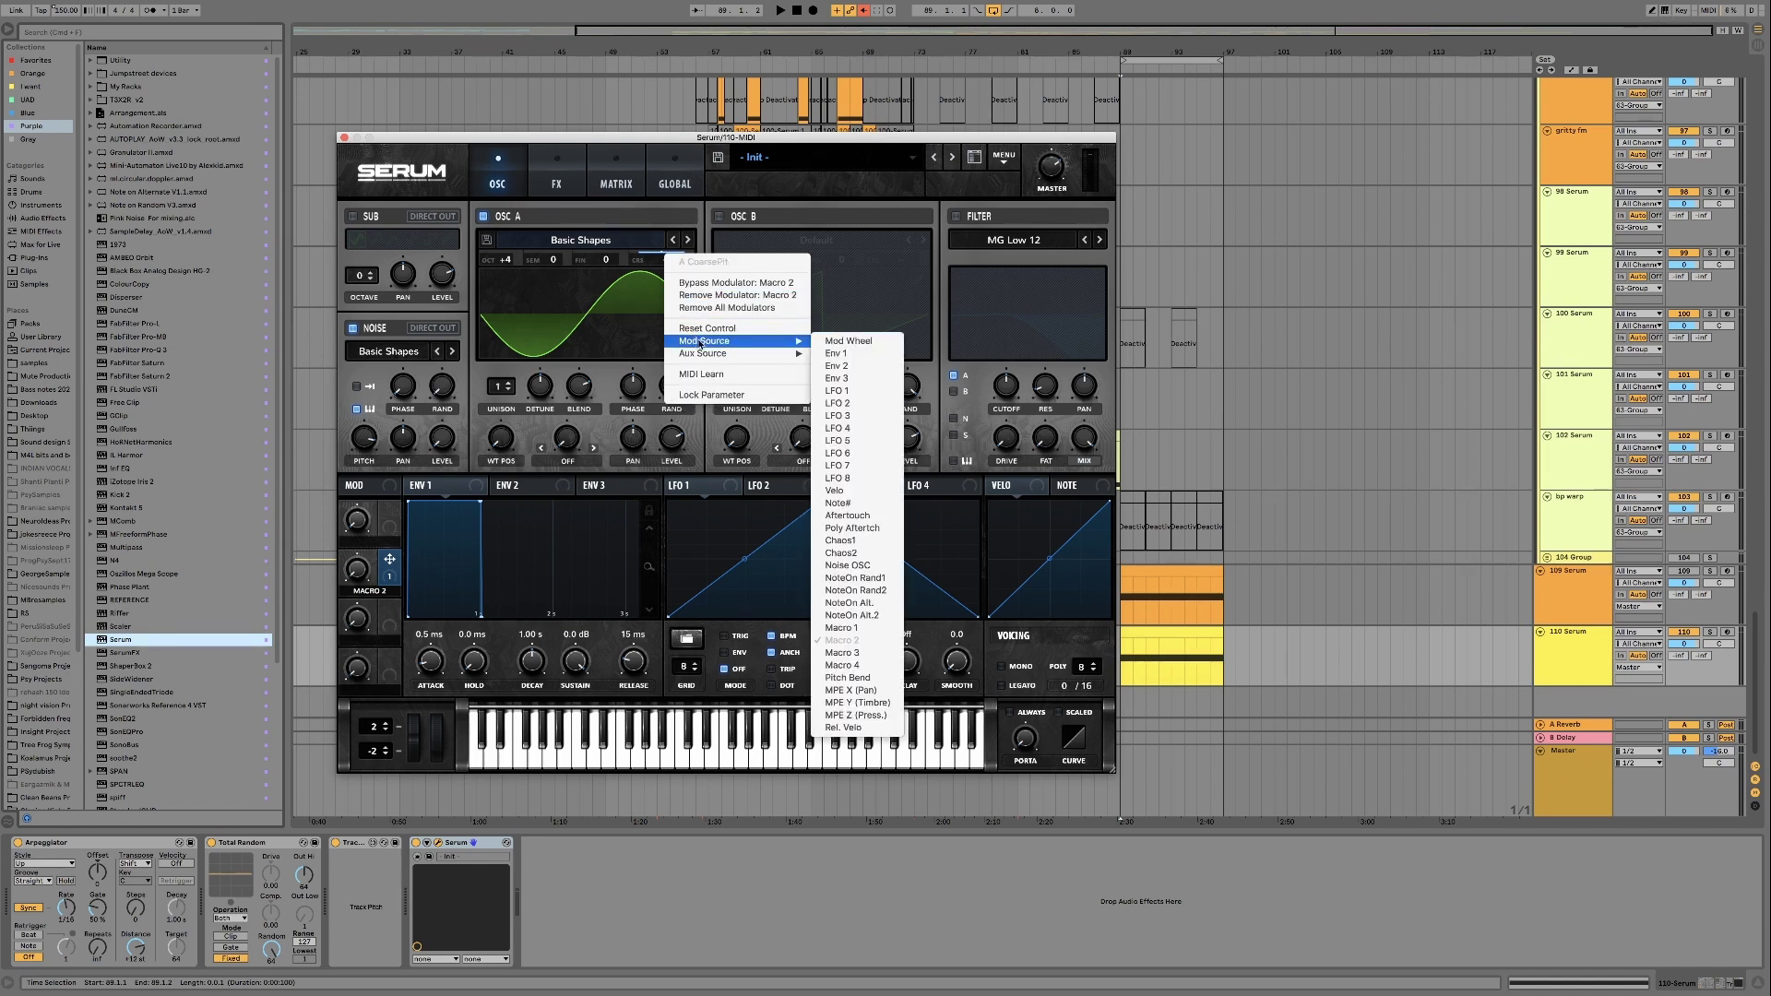
pyautogui.click(866, 565)
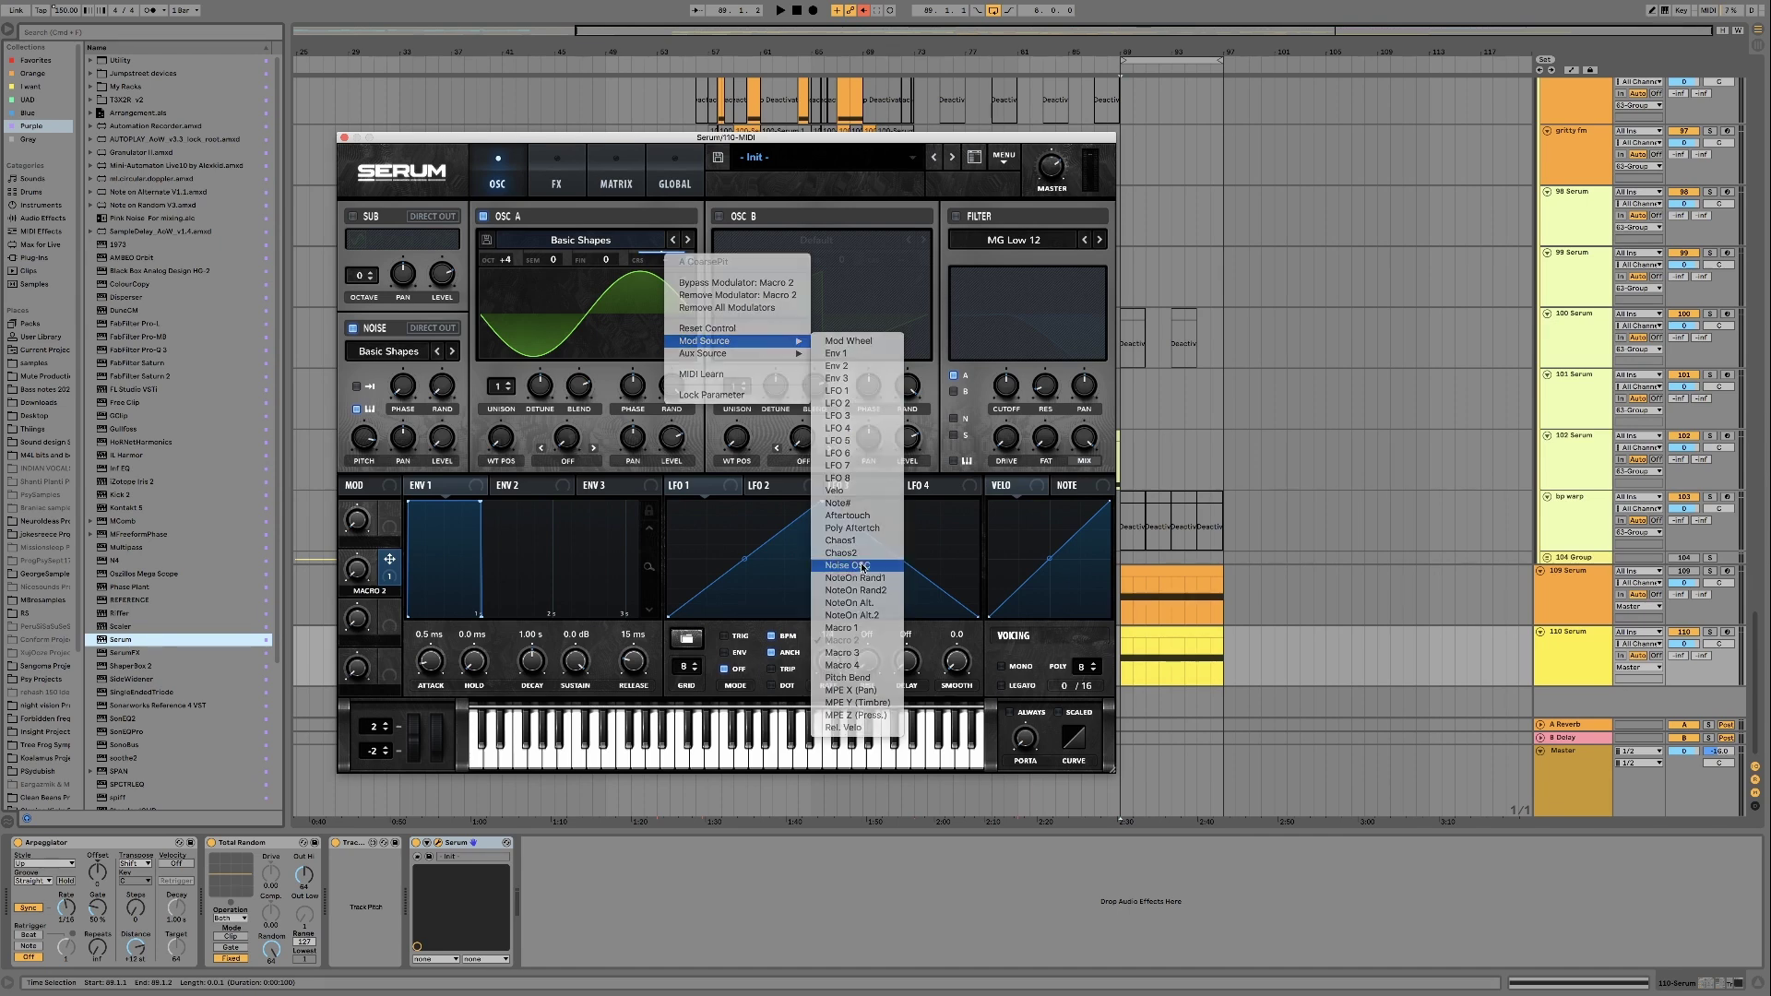
# Set the Noise OSC modulation amount on oscillator A's coarse pitch to 12 st in the modulation matrix
pyautogui.click(615, 175)
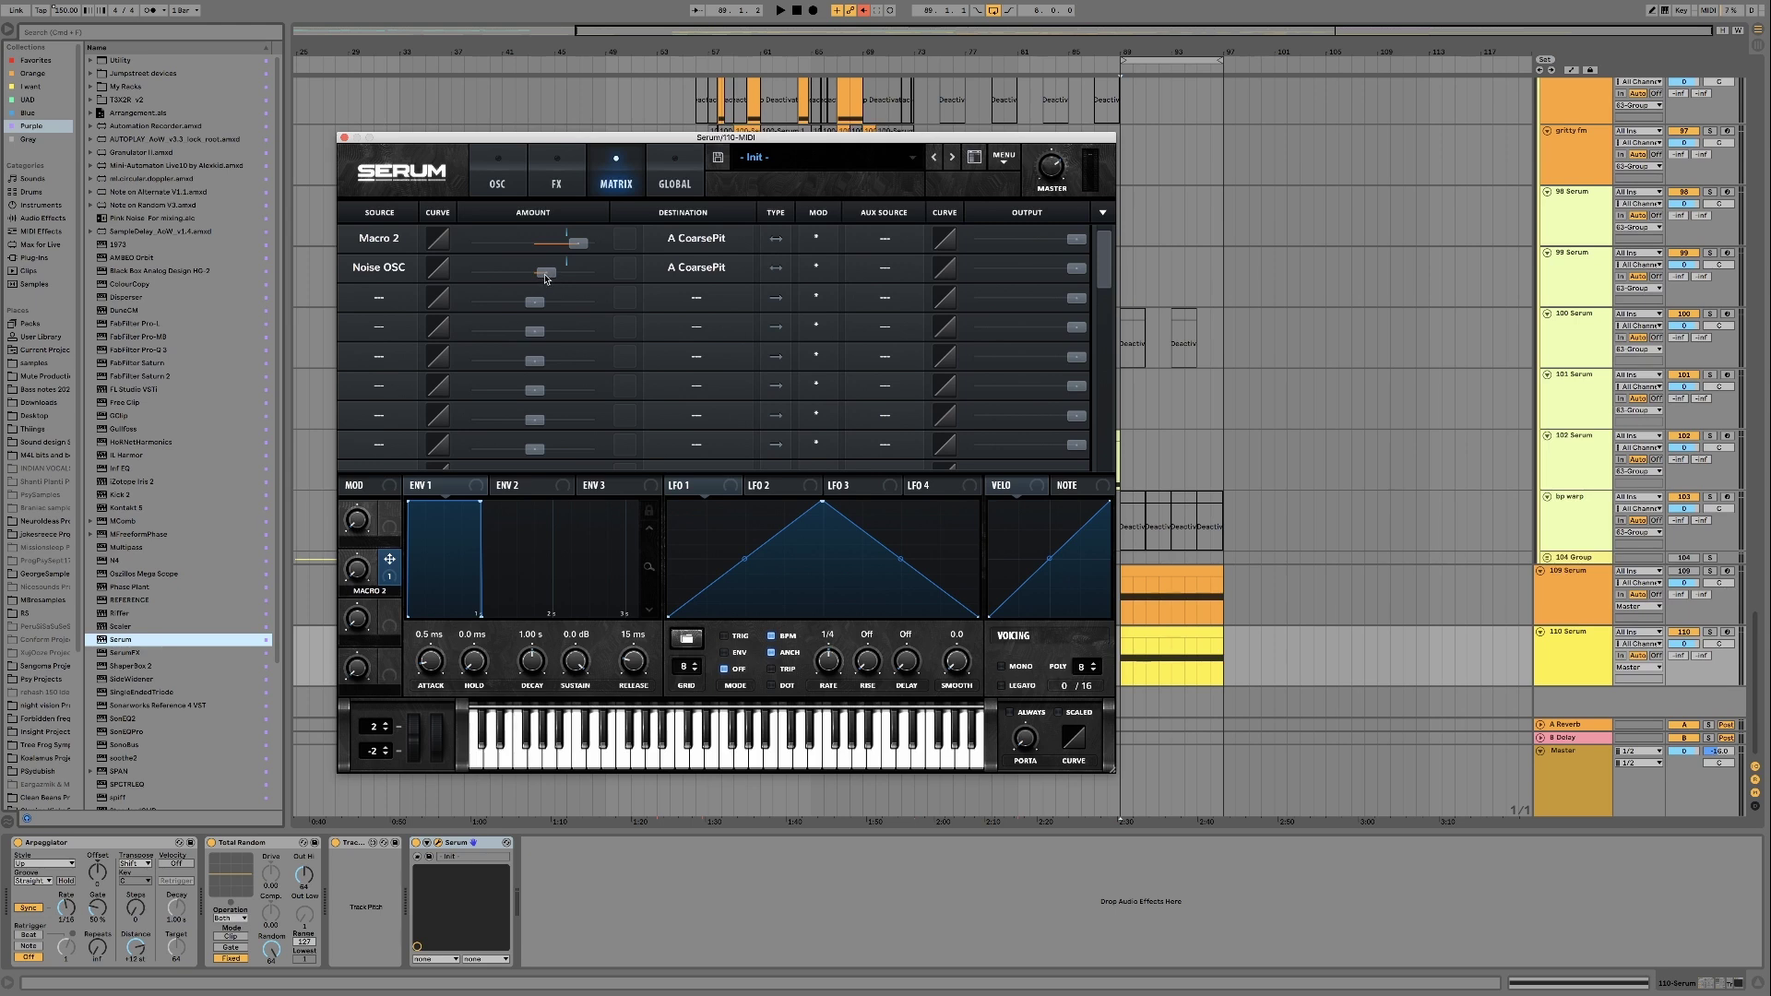
pyautogui.moveTo(547, 276)
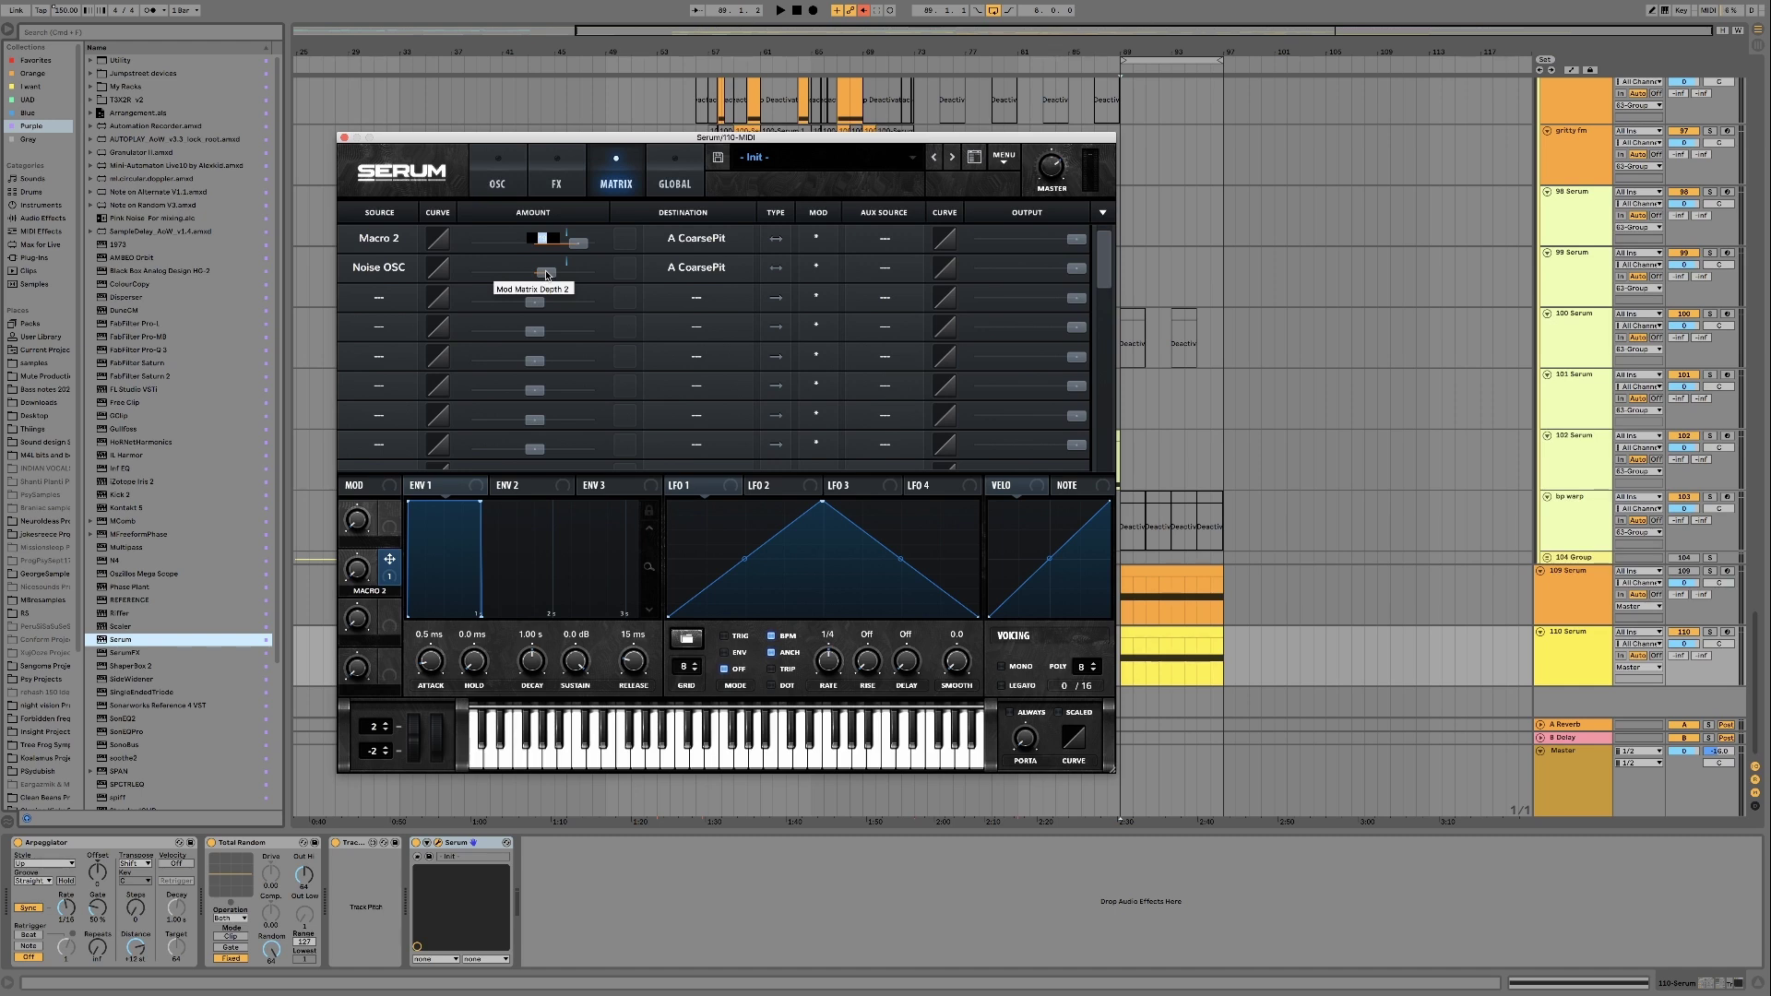
pyautogui.write('12 st')
pyautogui.press('Return')
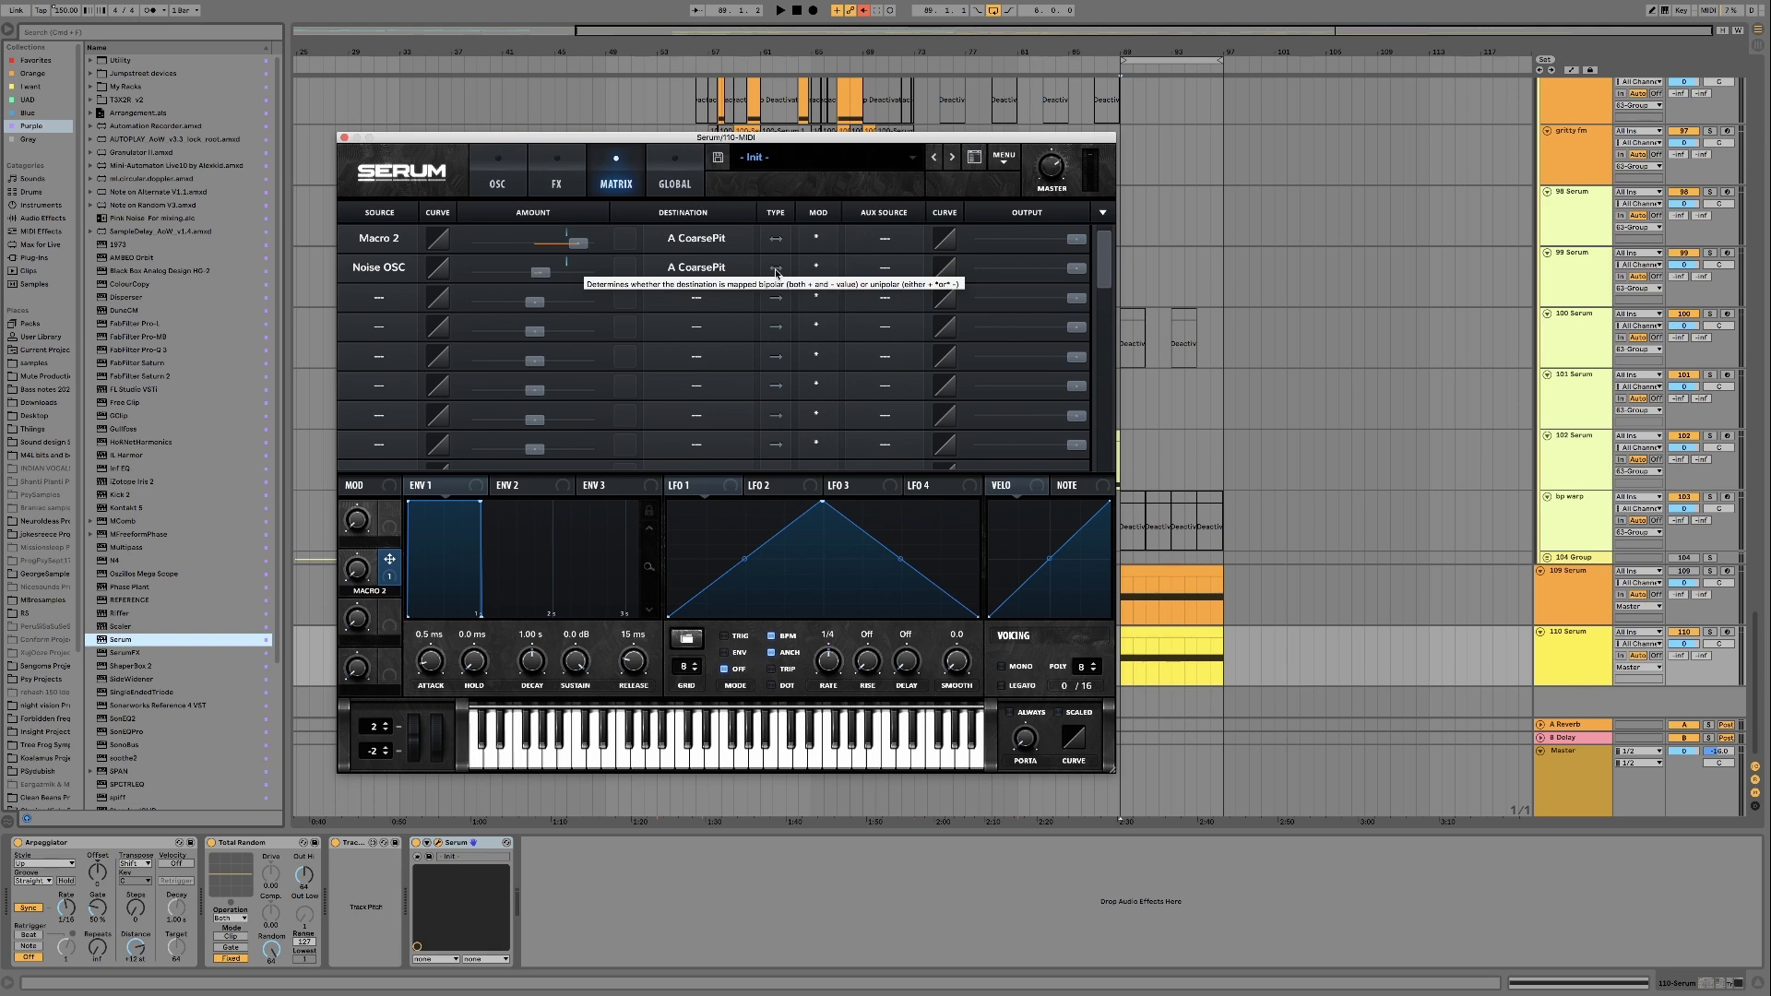
# Play back the clip while sweeping Macro 2 to audition oscillator A's coarse pitch modulation
pyautogui.click(523, 183)
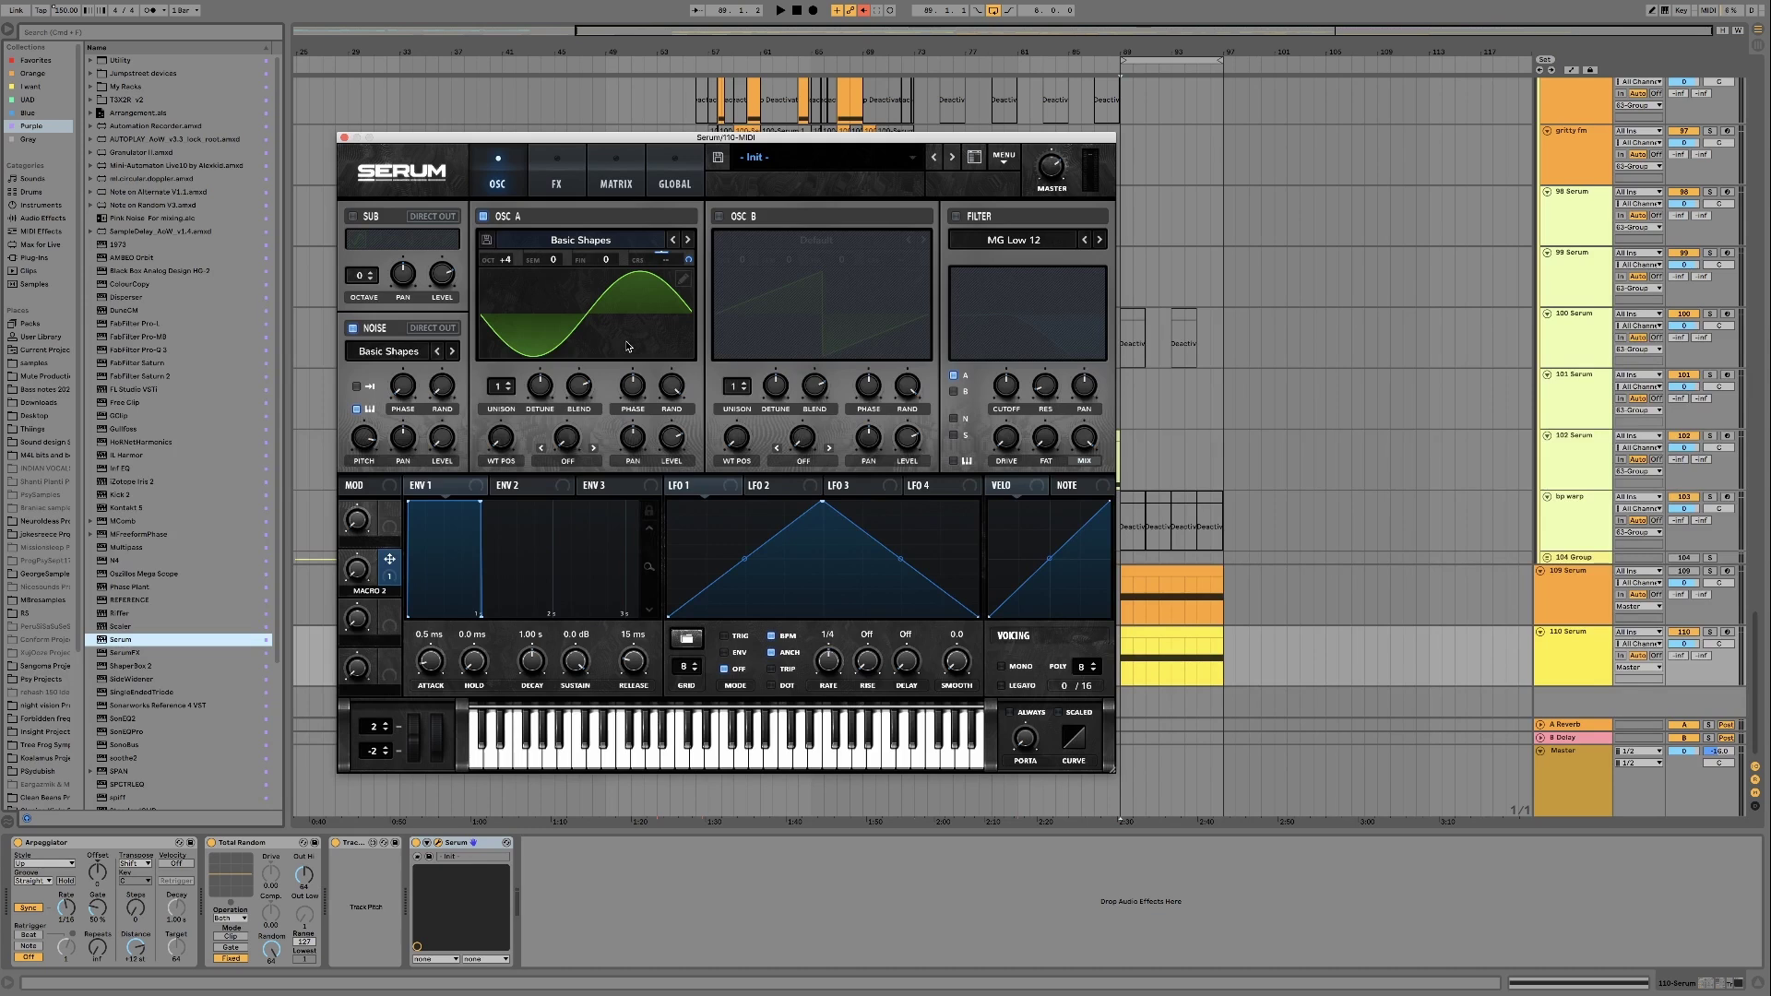
pyautogui.press('space')
pyautogui.moveTo(357, 572)
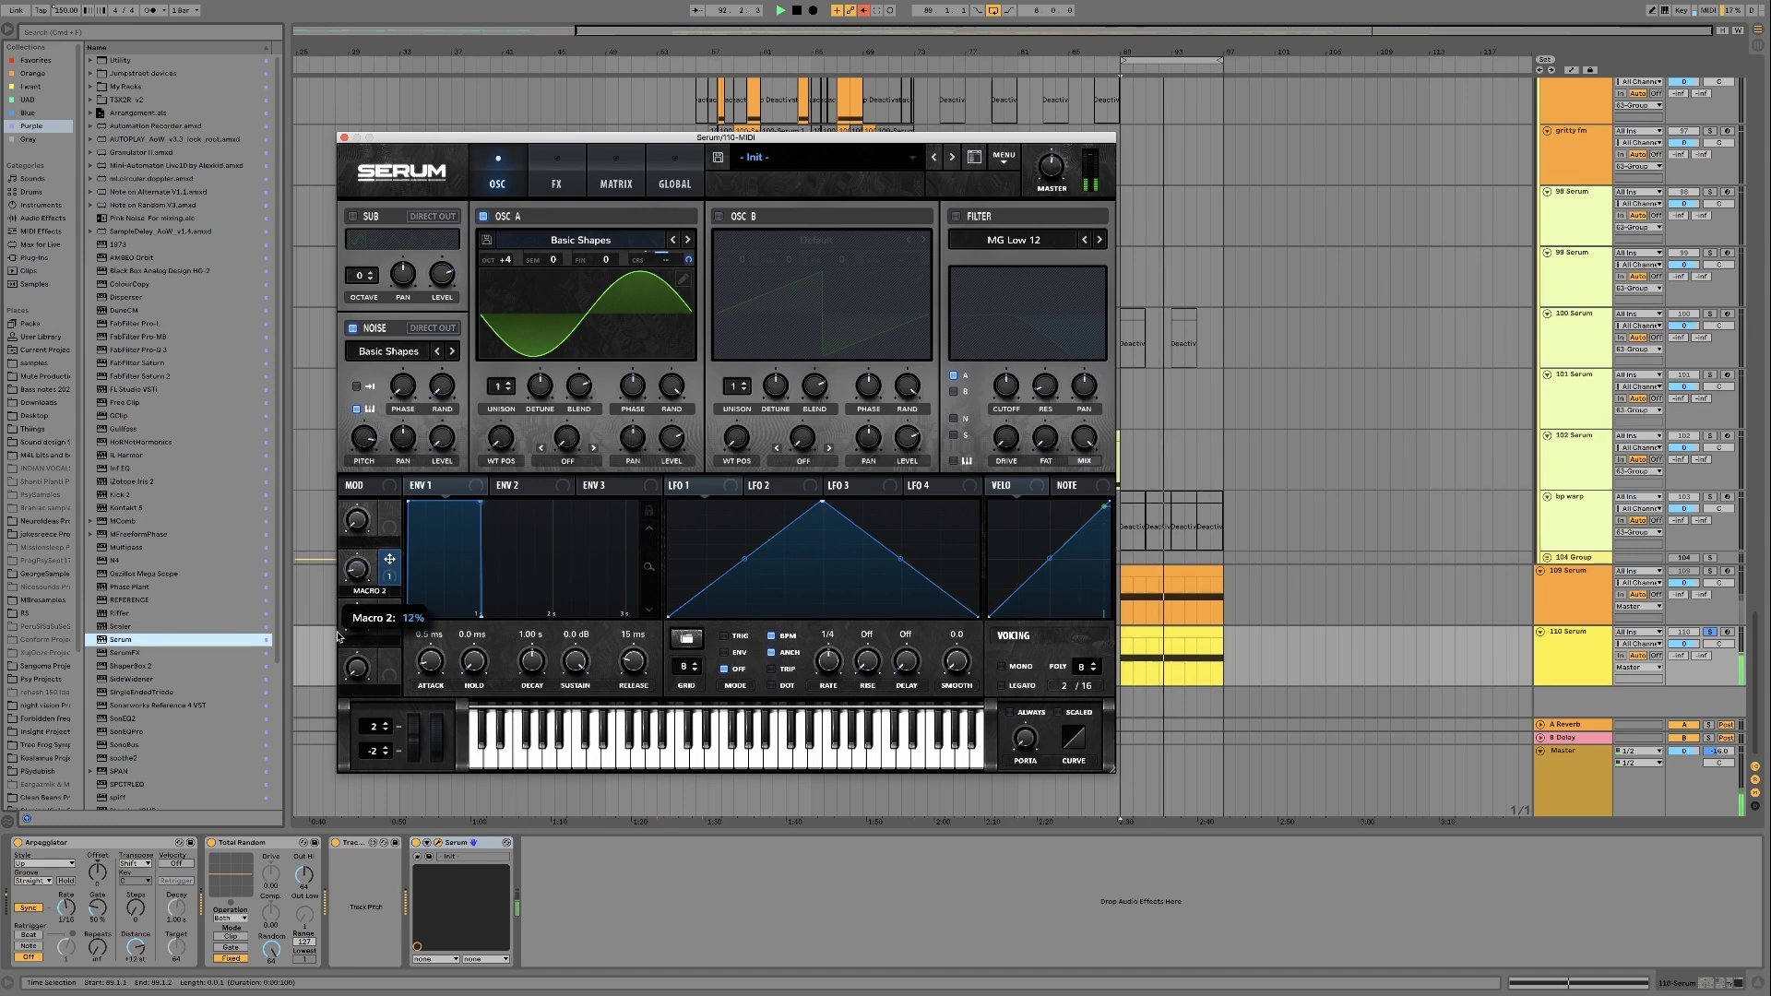
pyautogui.moveTo(337, 637); pyautogui.dragTo(344, 583)
pyautogui.press('space')
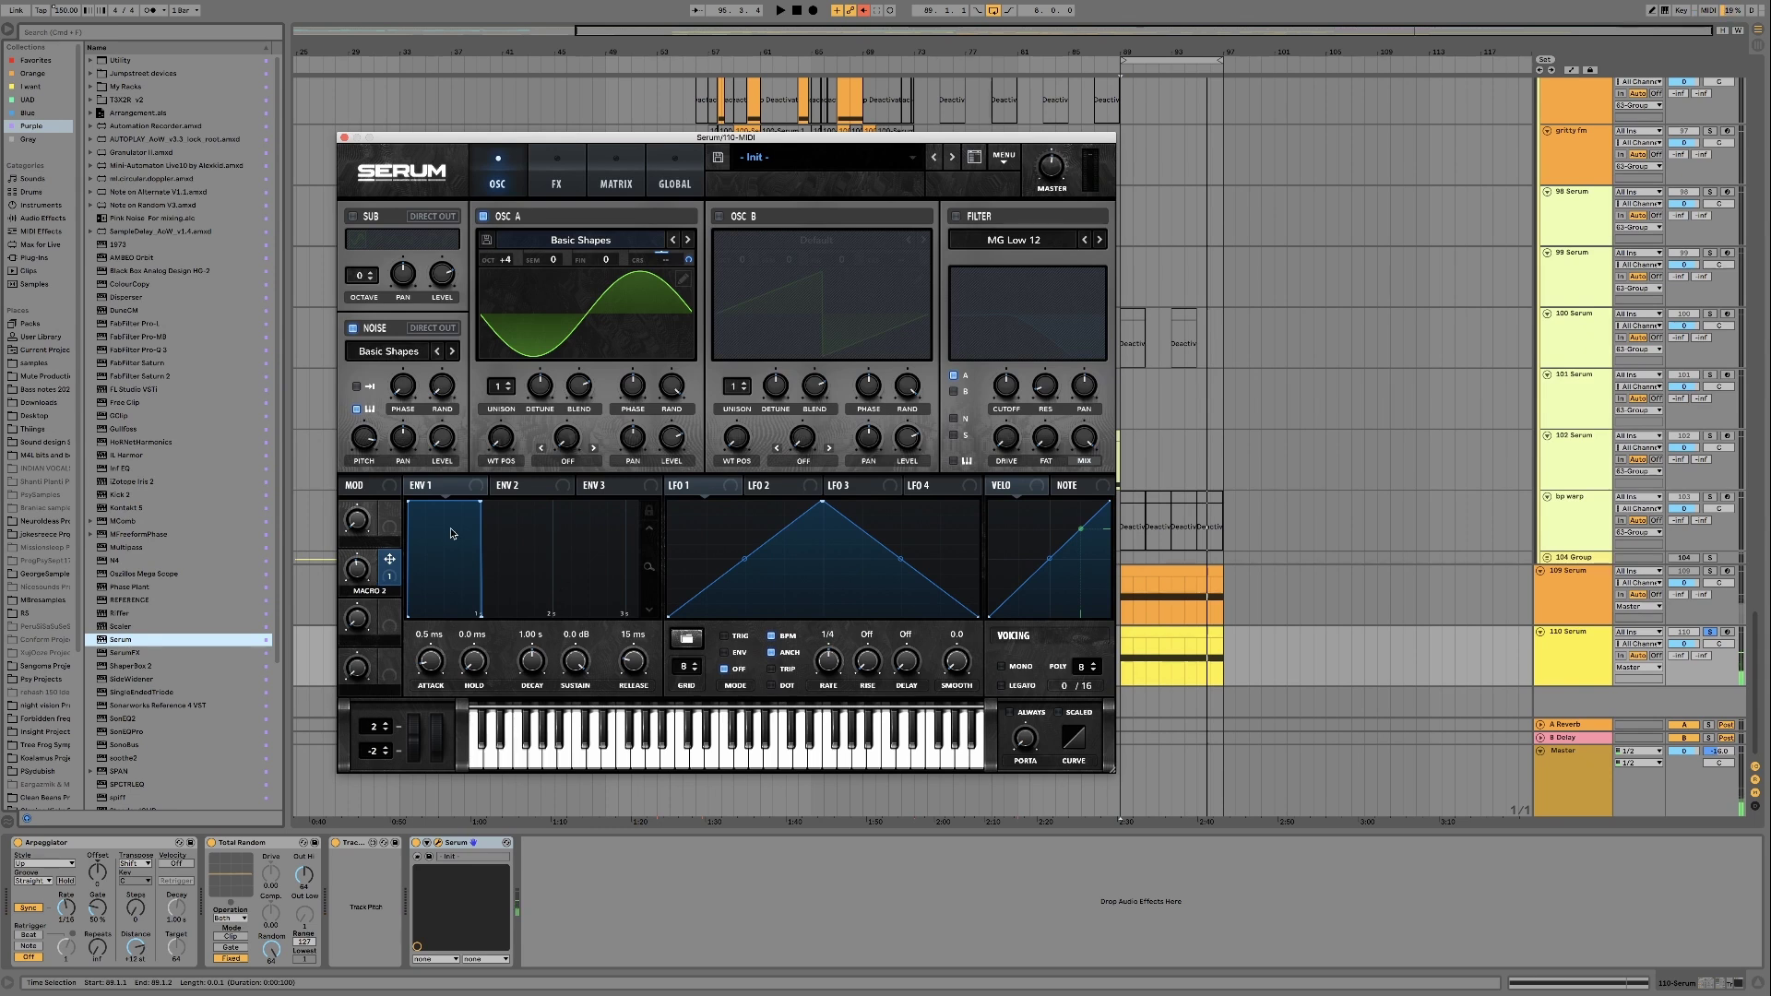
pyautogui.click(442, 399)
pyautogui.press('space')
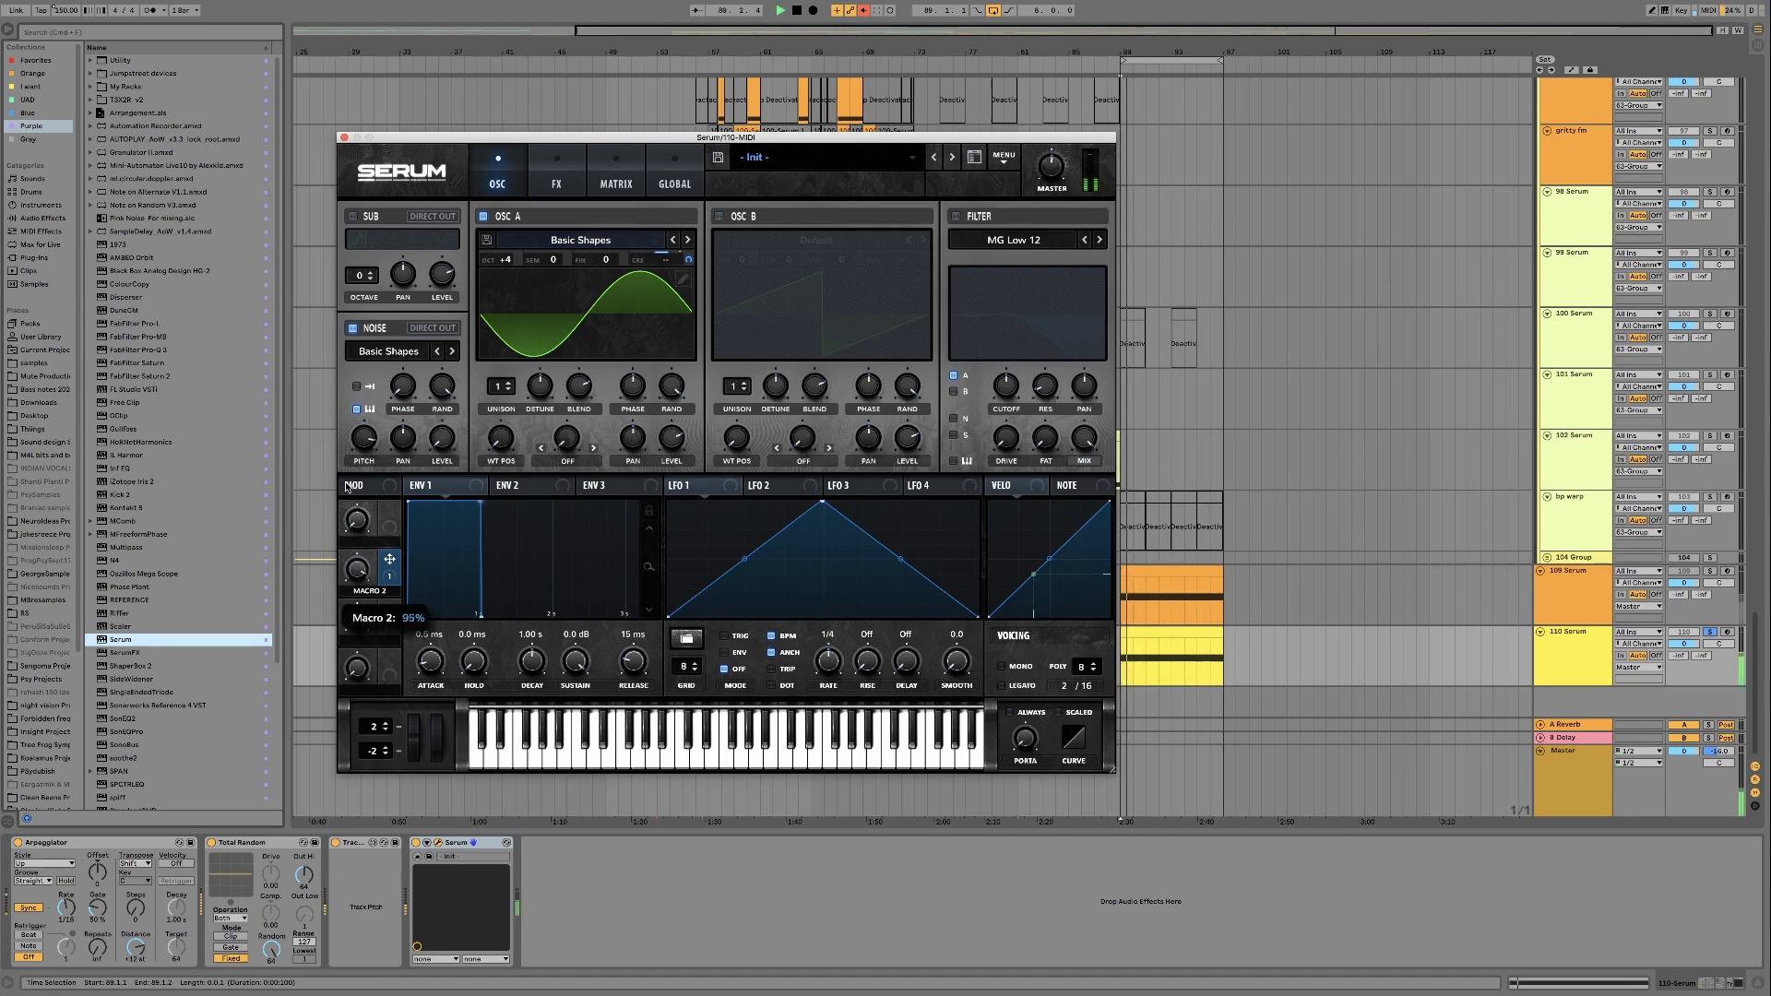
pyautogui.moveTo(349, 530); pyautogui.dragTo(349, 590)
pyautogui.press('space')
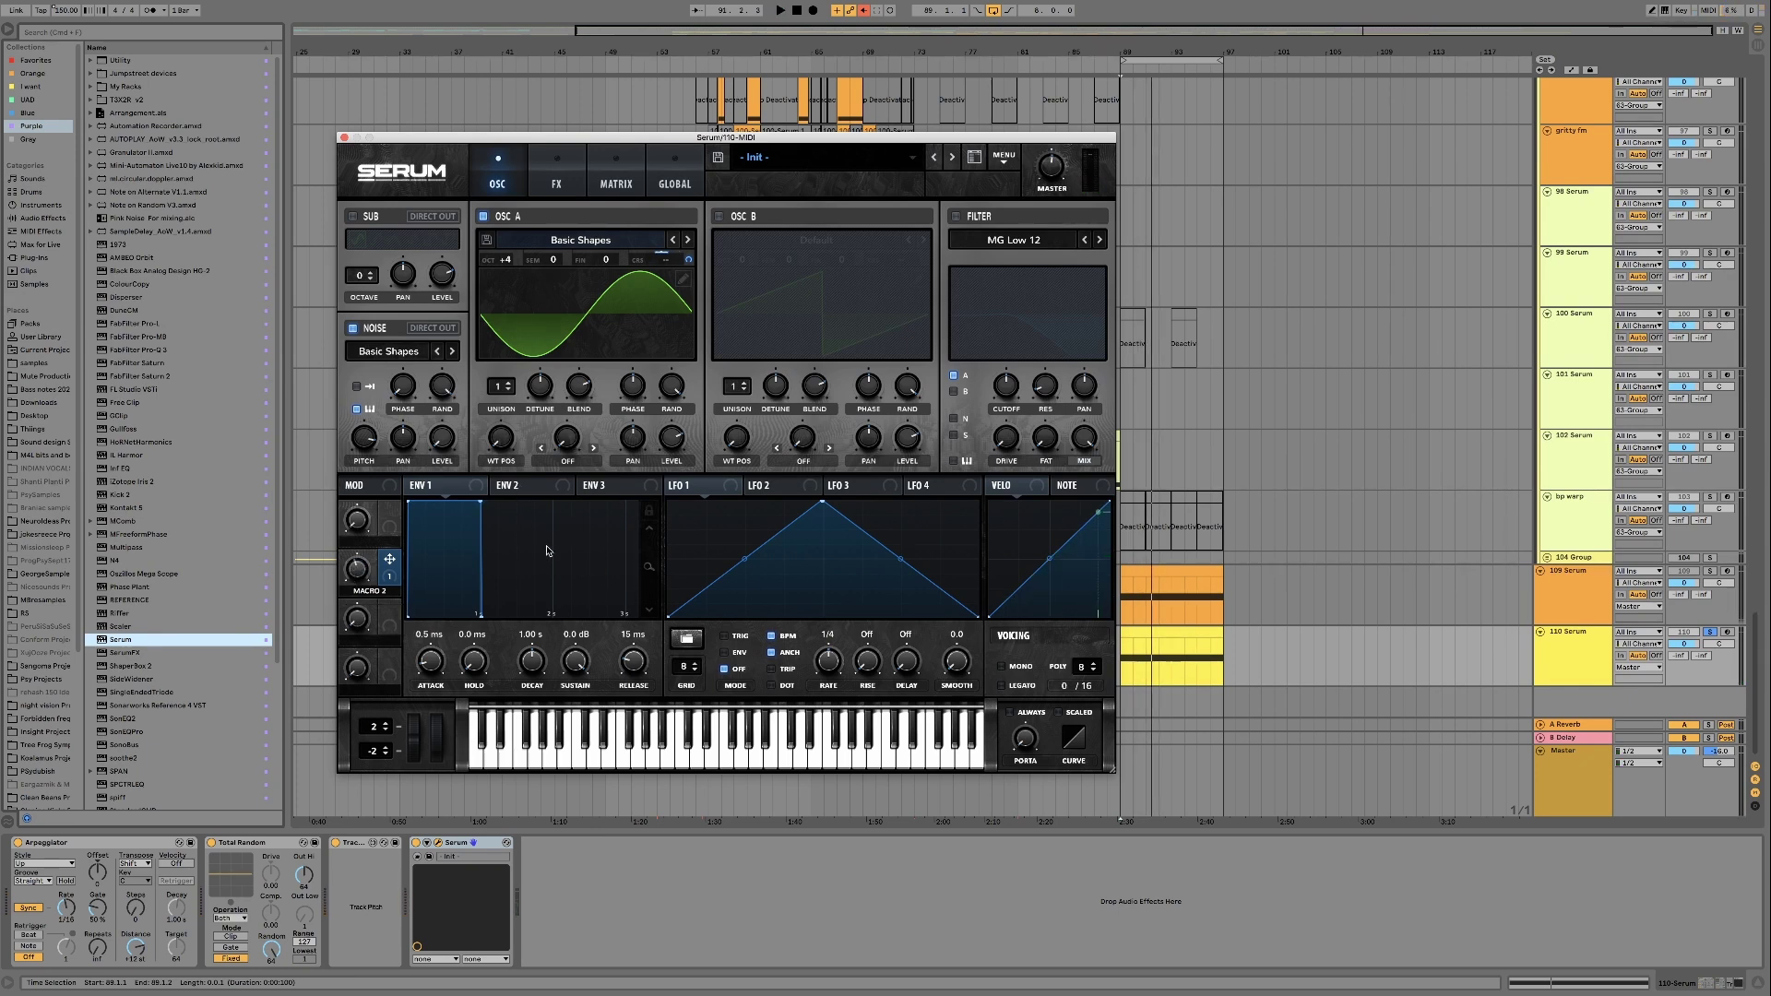
# Assign Macro 1 as the auxiliary source of the Noise OSC modulation on oscillator A's coarse pitch
pyautogui.click(389, 527)
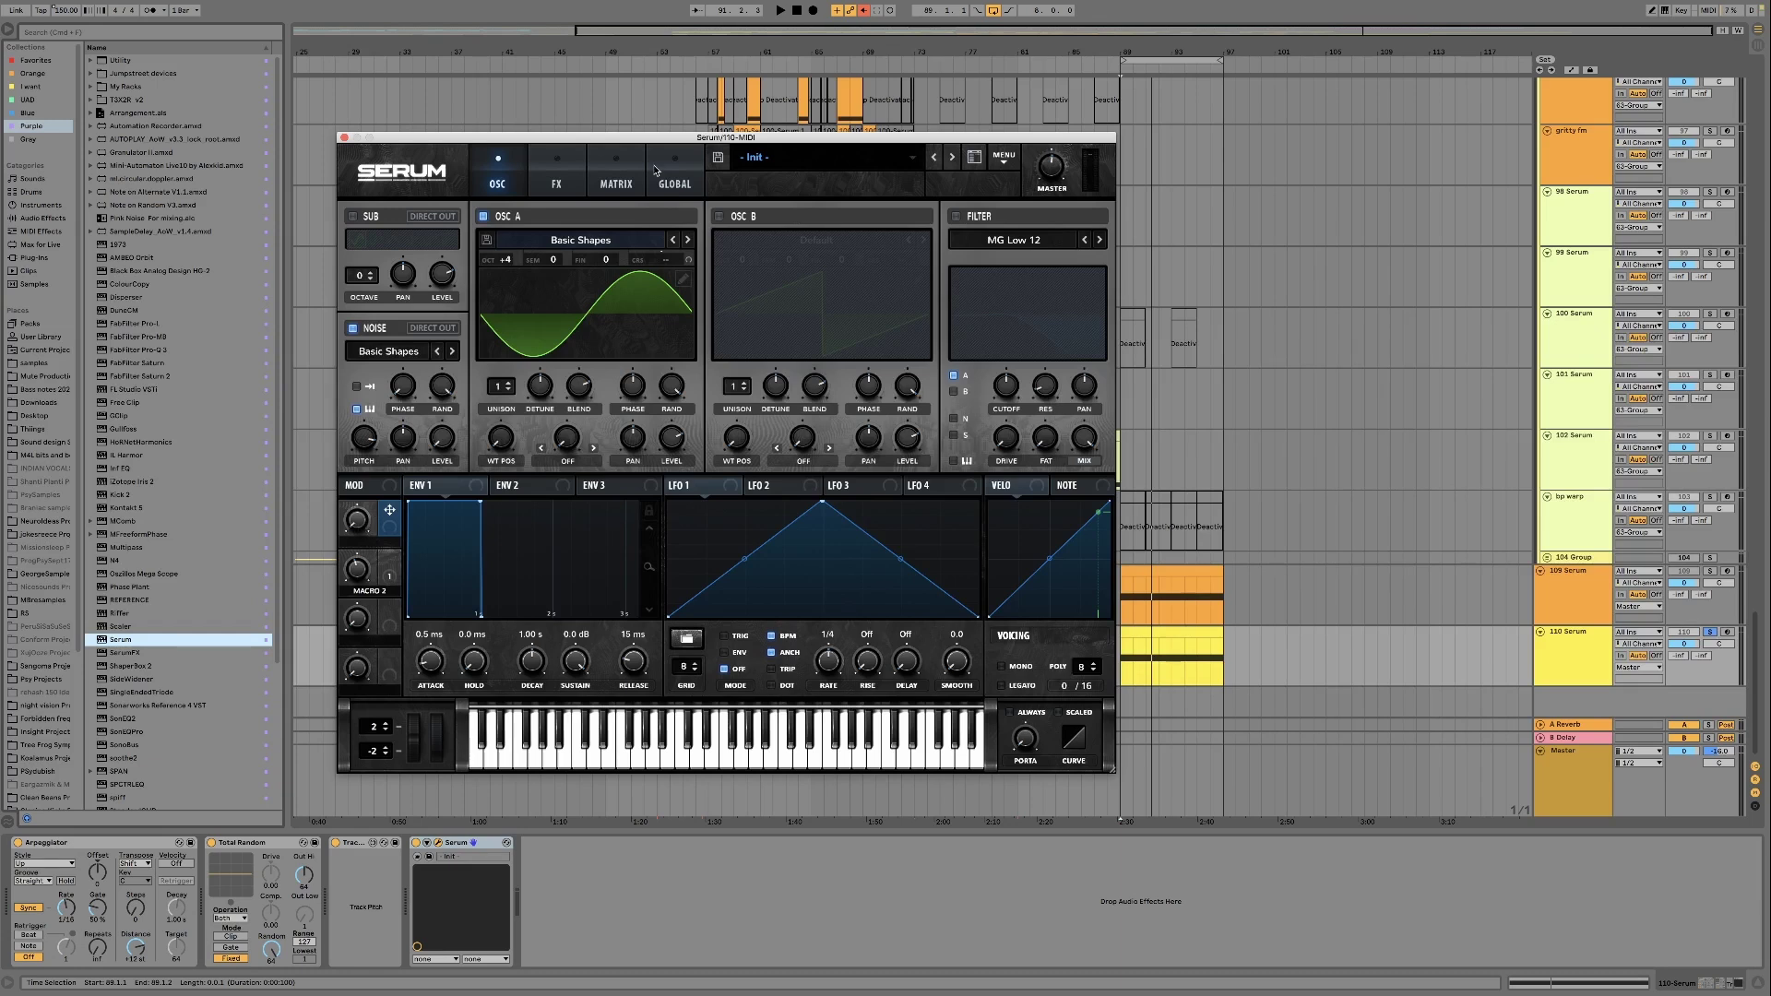
pyautogui.click(616, 183)
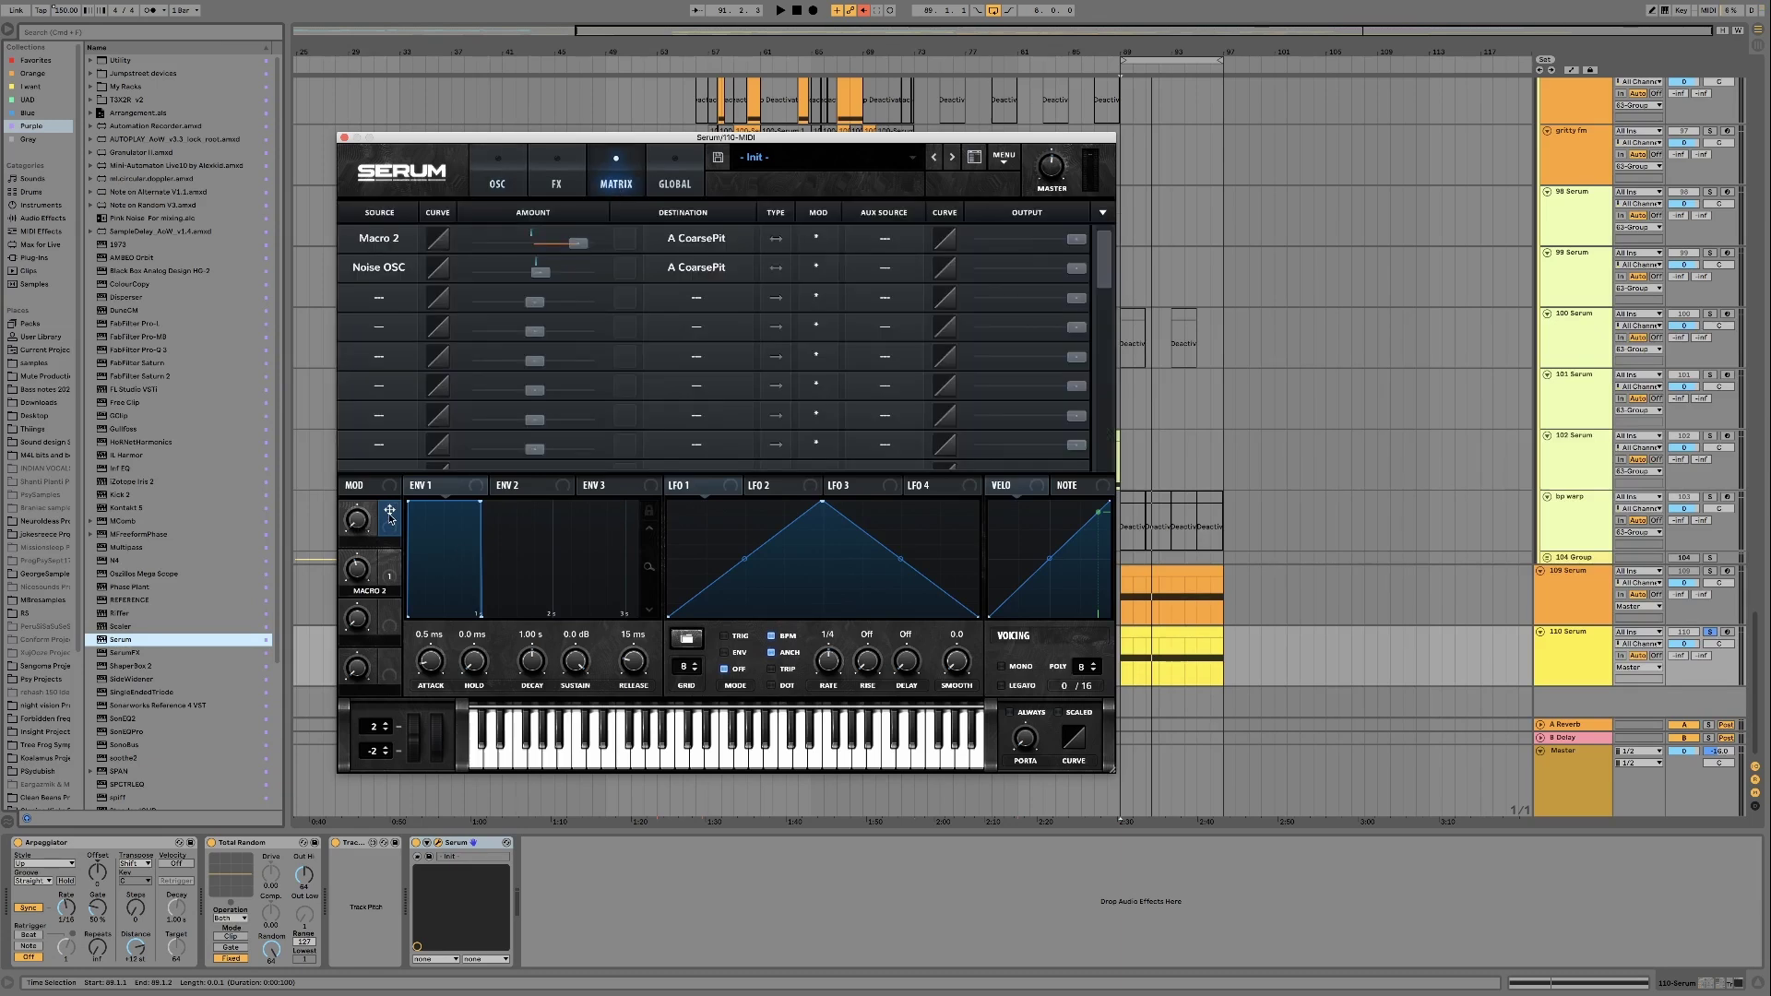
pyautogui.moveTo(390, 517); pyautogui.dragTo(881, 273)
# Adjust Macro 1 and sweep Macro 2 during playback to audition the macro-controlled noise FM amount
pyautogui.moveTo(357, 528)
pyautogui.mouseDown()
pyautogui.moveTo(353, 453)
pyautogui.moveTo(349, 568)
pyautogui.moveTo(356, 508)
pyautogui.moveTo(356, 533)
pyautogui.mouseUp()
pyautogui.click(506, 180)
pyautogui.moveTo(356, 568); pyautogui.dragTo(365, 462)
pyautogui.press('space')
pyautogui.moveTo(360, 572)
pyautogui.mouseDown()
pyautogui.moveTo(351, 548)
pyautogui.moveTo(344, 578)
pyautogui.mouseUp()
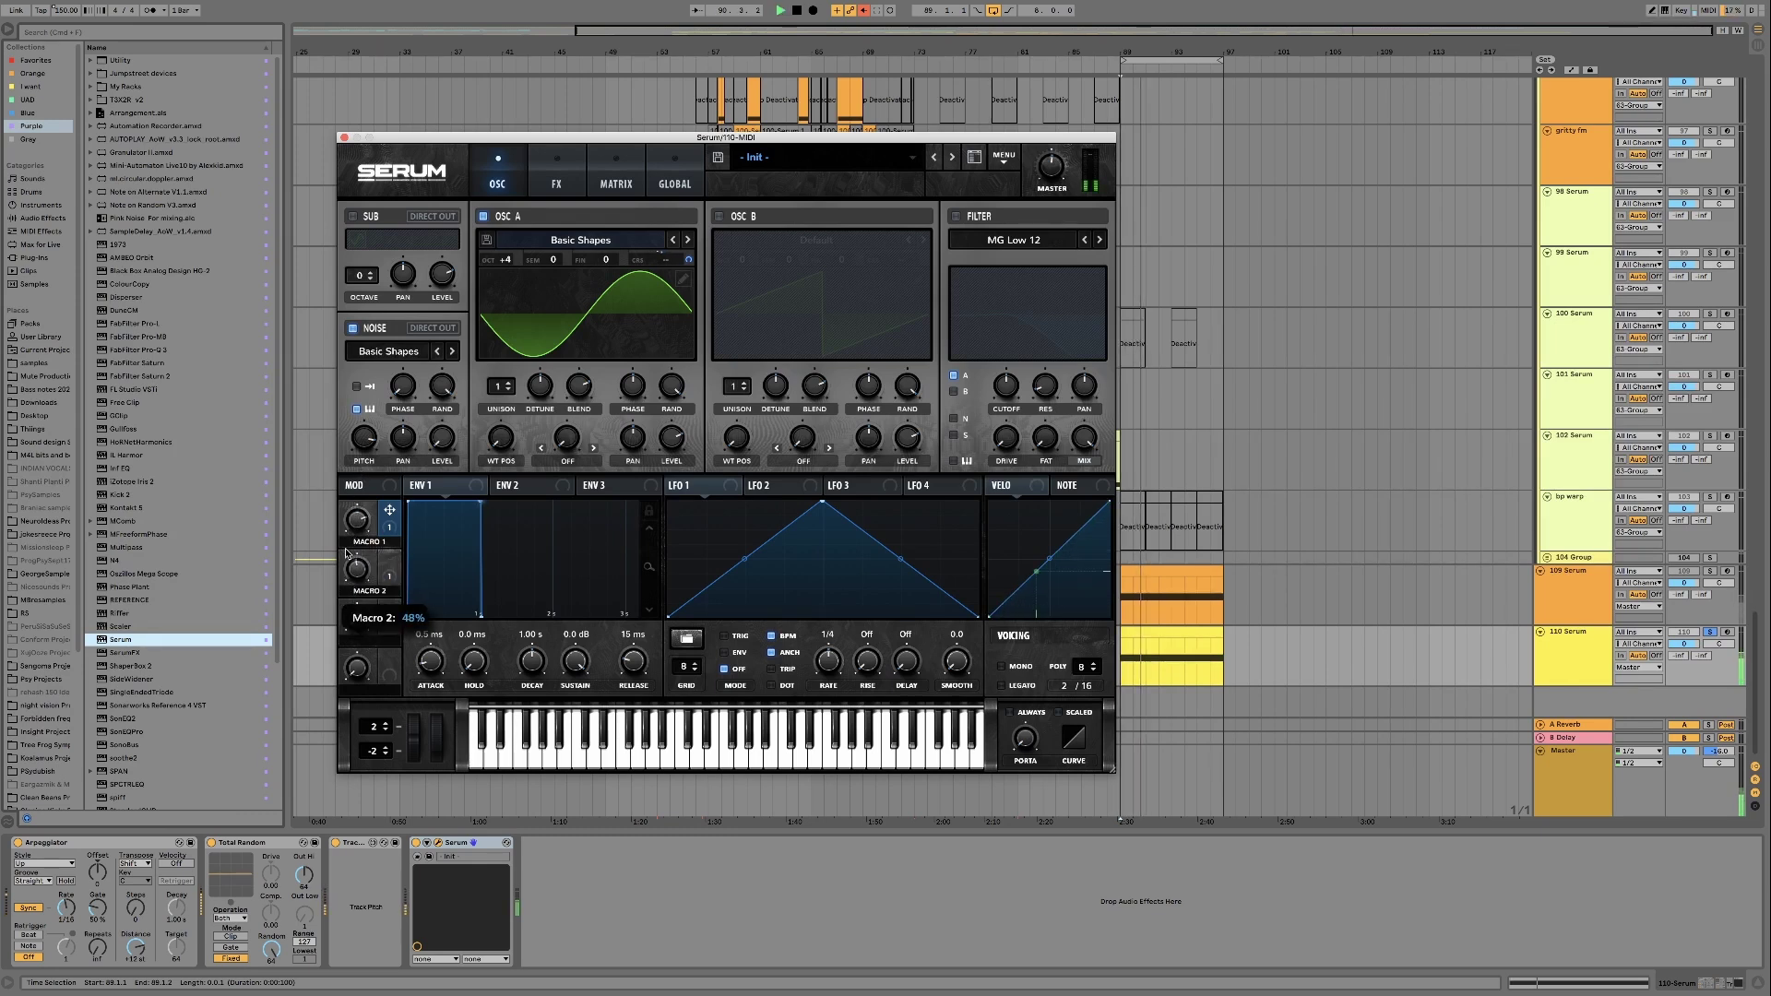
pyautogui.press('space')
pyautogui.moveTo(362, 521)
pyautogui.mouseDown()
pyautogui.moveTo(352, 580)
pyautogui.moveTo(358, 532)
pyautogui.mouseUp()
pyautogui.press('space')
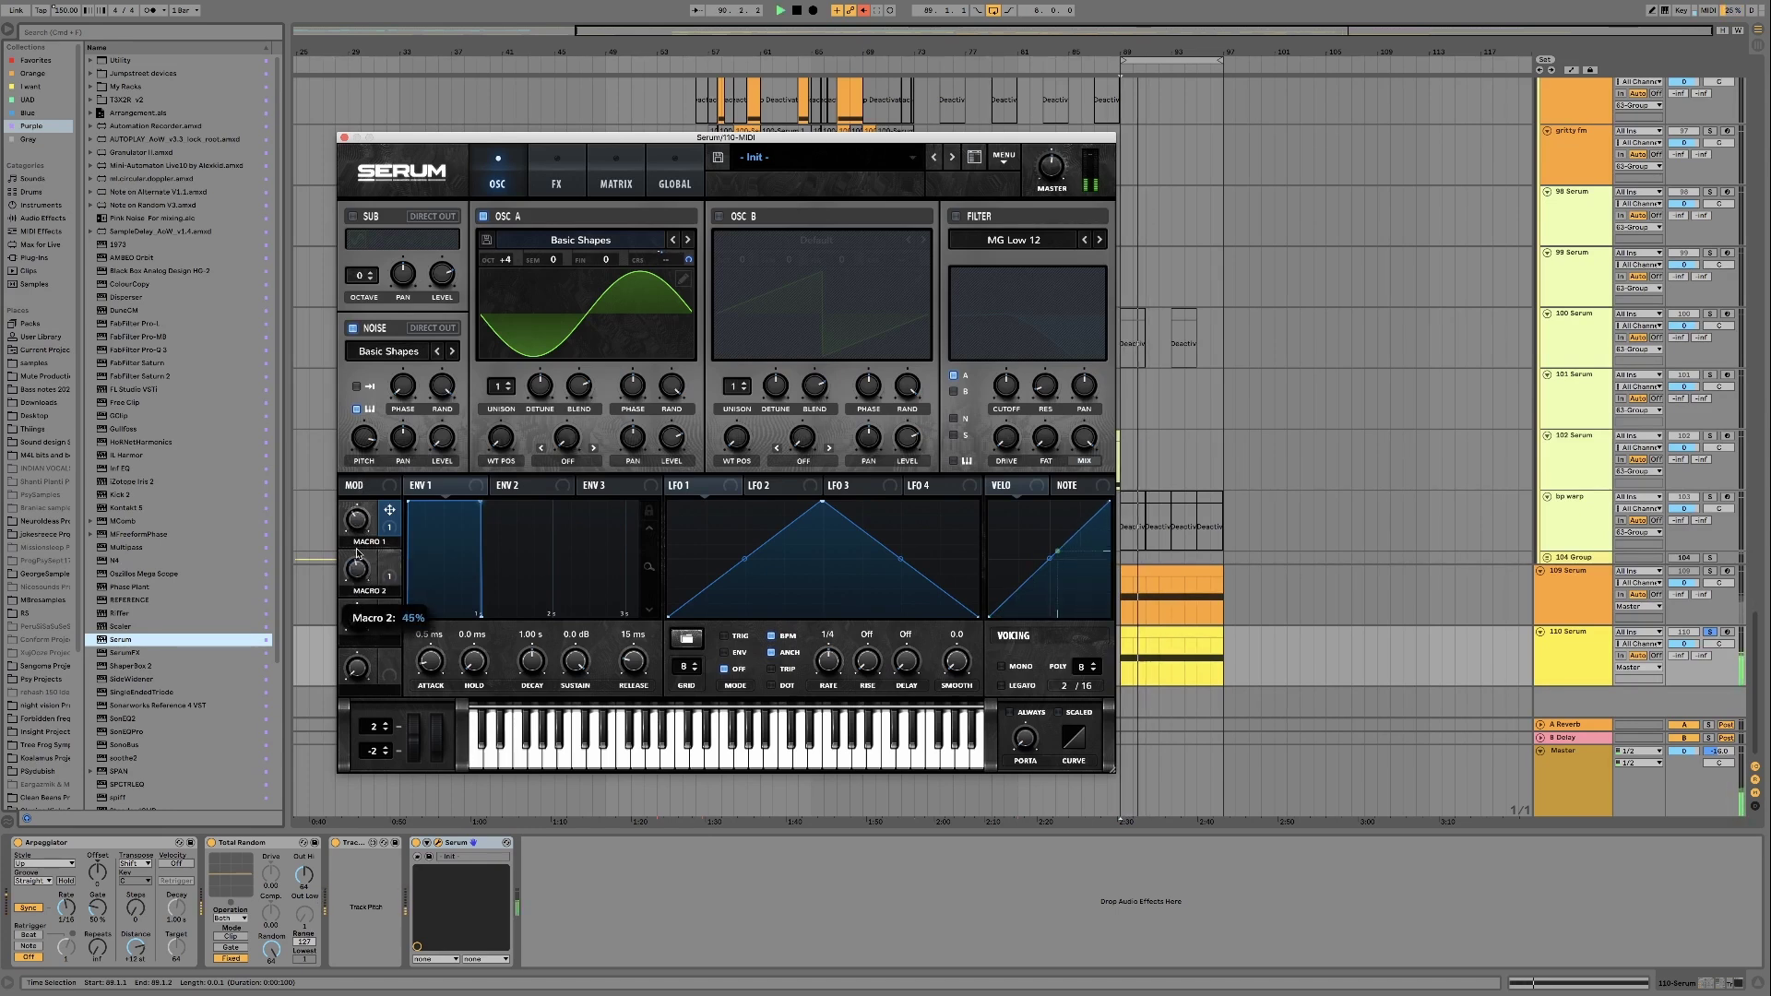
pyautogui.press('space')
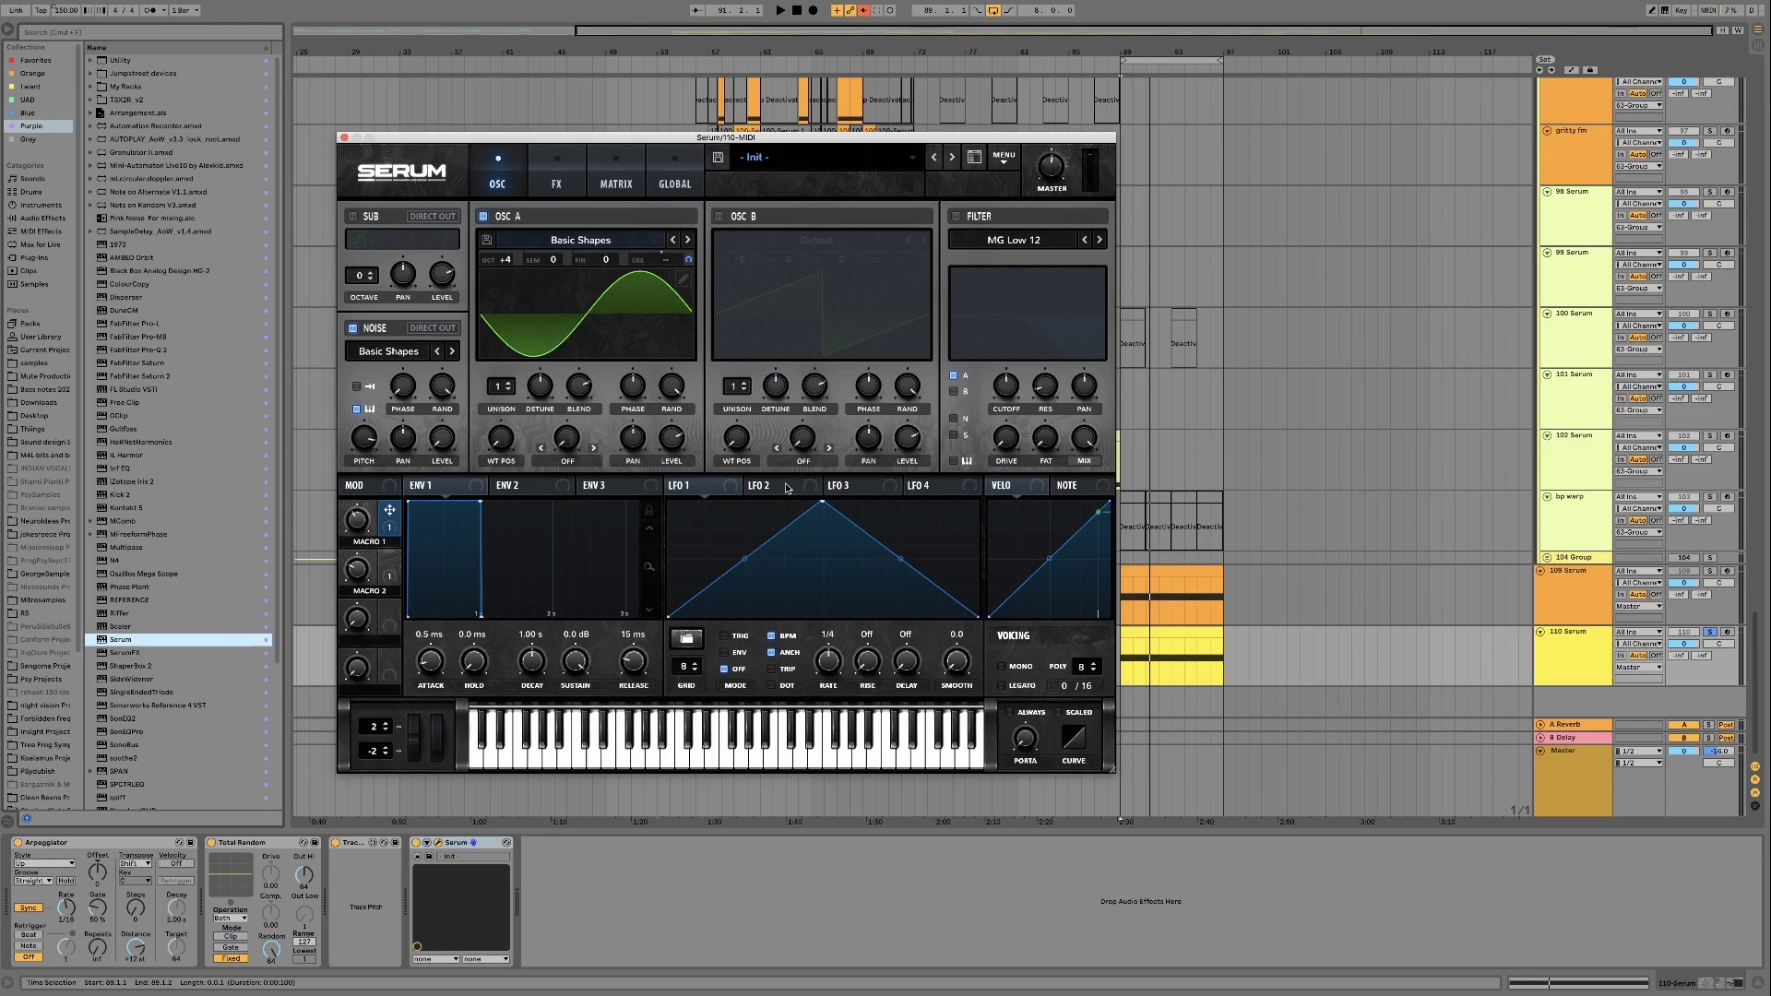
# Assign velocity to oscillator A's coarse pitch and make Macro 2 the auxiliary source of that modulation
pyautogui.moveTo(1023, 496); pyautogui.dragTo(369, 572)
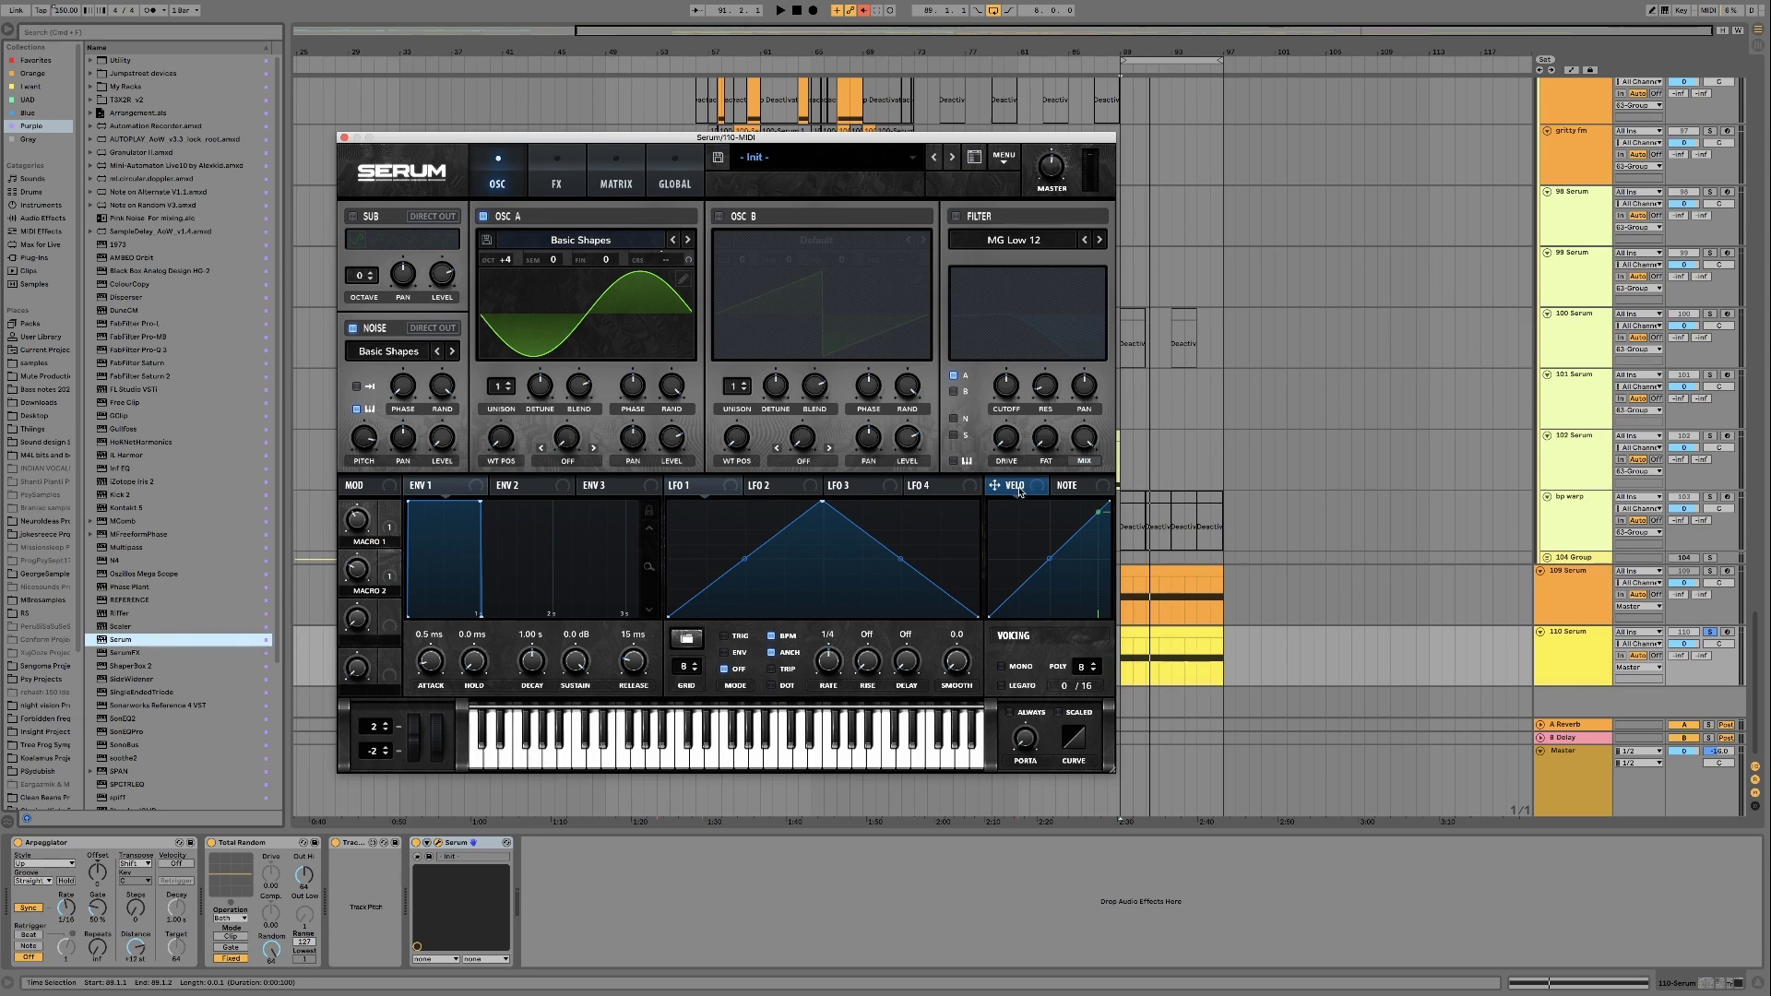
pyautogui.moveTo(1023, 492); pyautogui.dragTo(663, 394)
pyautogui.click(614, 184)
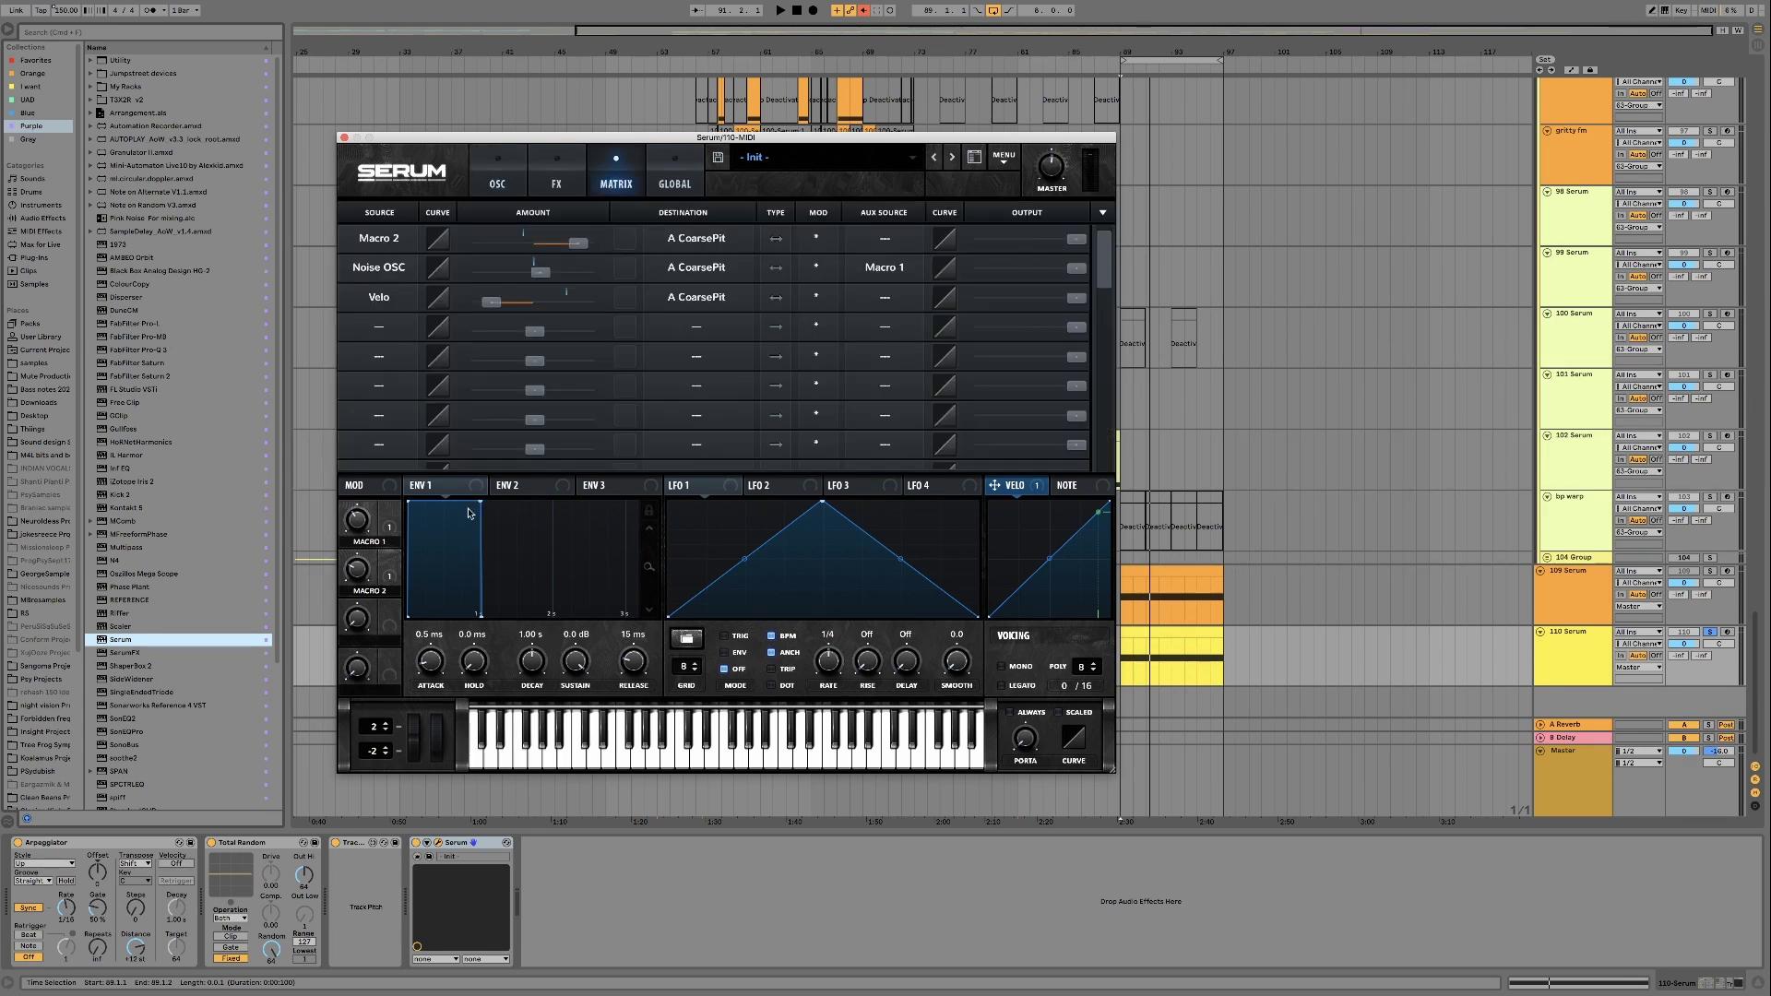
pyautogui.moveTo(387, 567); pyautogui.dragTo(1015, 446)
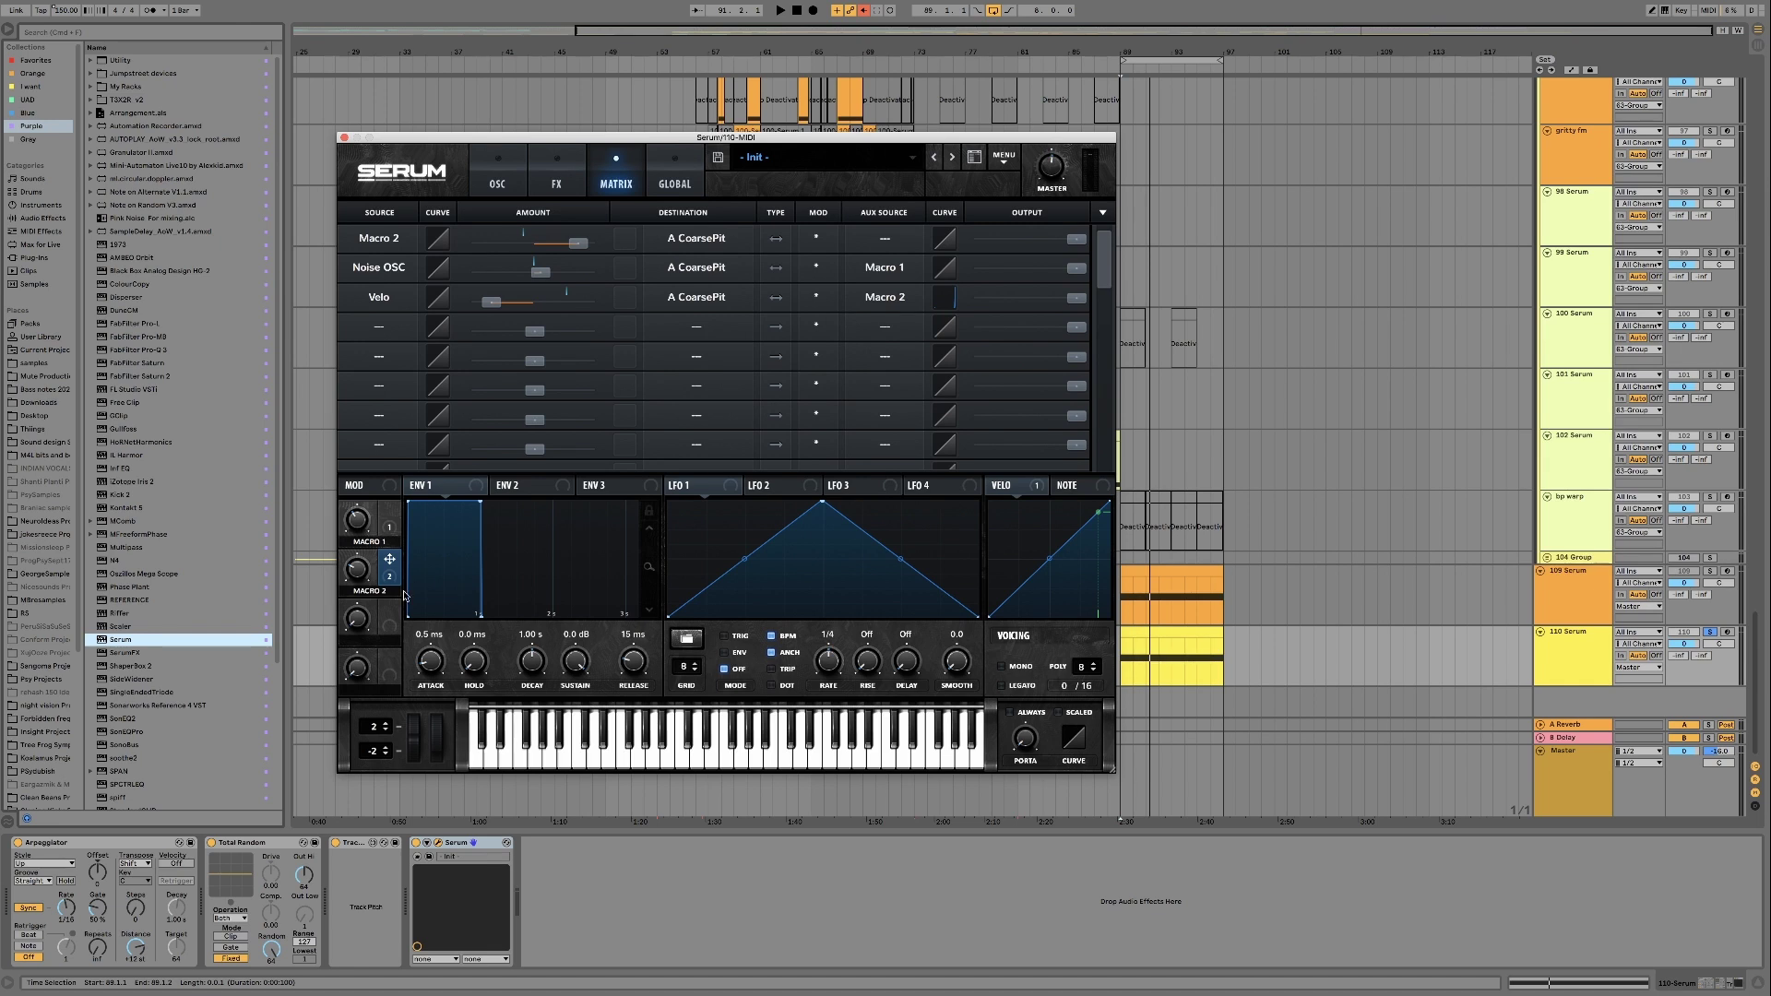
# Adjust Macro 2 and play back the clip to audition the velocity-driven pitch modulation
pyautogui.moveTo(352, 572)
pyautogui.mouseDown()
pyautogui.moveTo(357, 602)
pyautogui.moveTo(355, 580)
pyautogui.mouseUp()
pyautogui.moveTo(353, 481); pyautogui.dragTo(376, 580)
pyautogui.moveTo(361, 576); pyautogui.dragTo(332, 546)
pyautogui.press('space')
pyautogui.press('space')
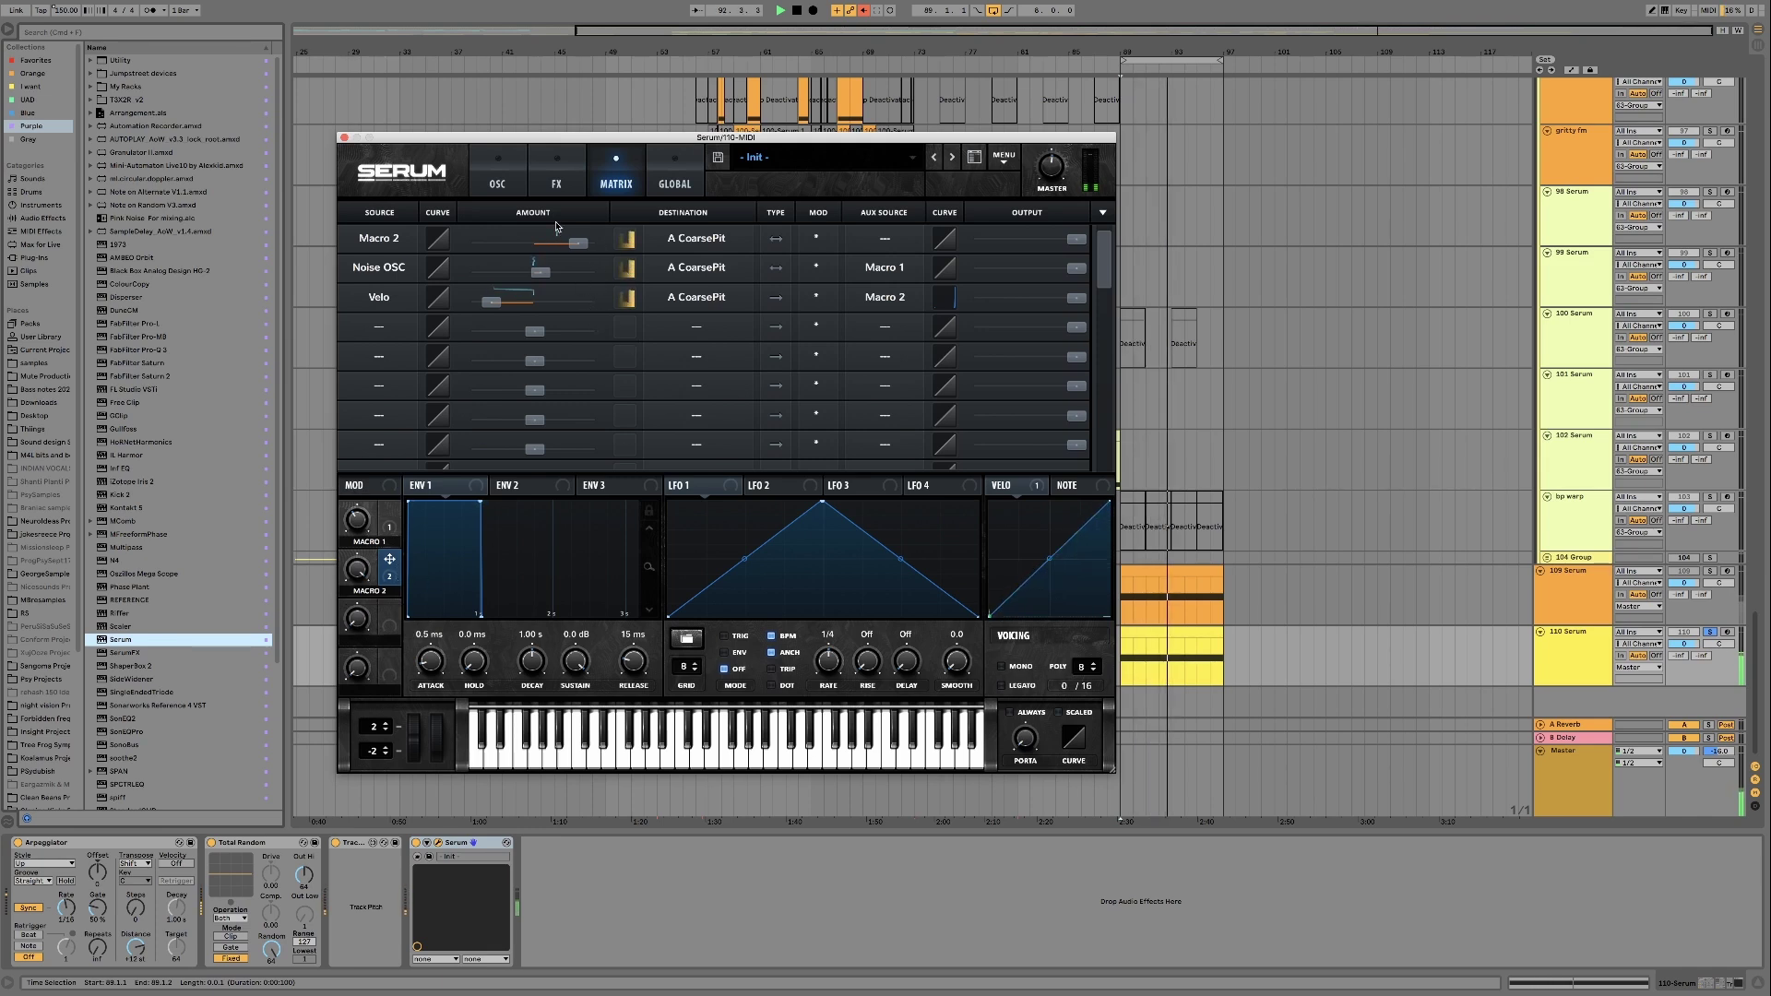
pyautogui.press('space')
# Enable the Filter effect and set its type to the flanger model Flg HL6-
pyautogui.click(498, 182)
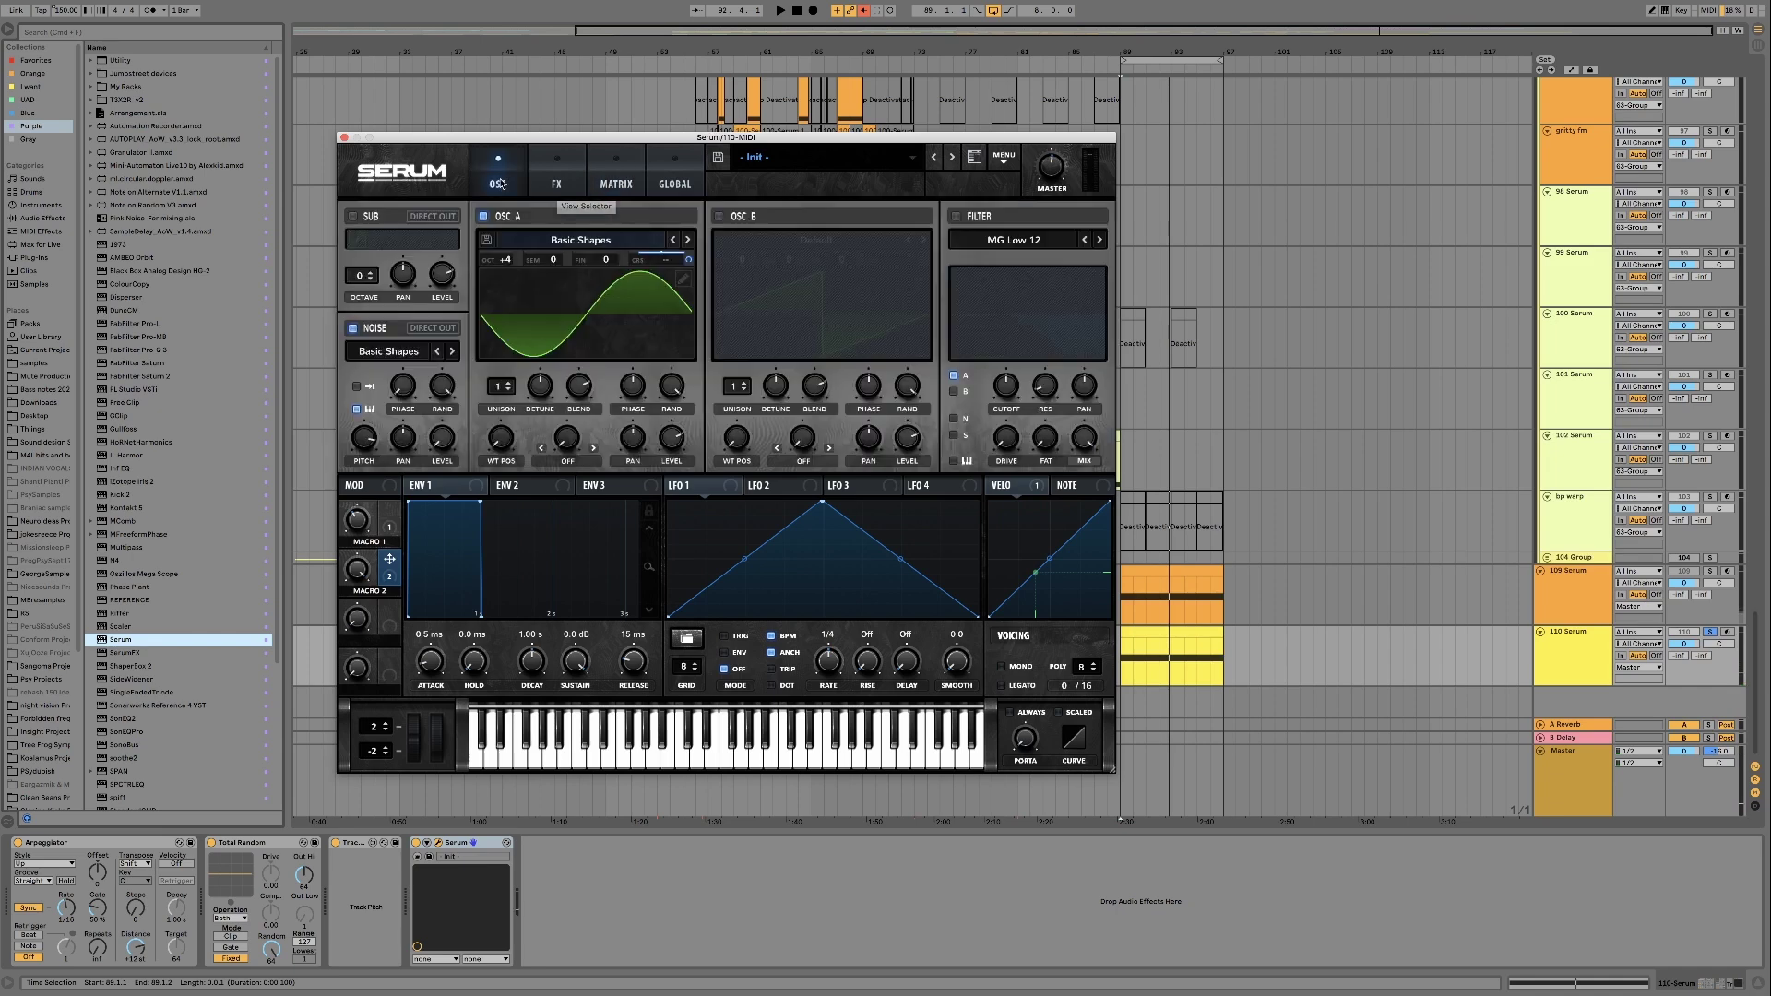
pyautogui.click(558, 183)
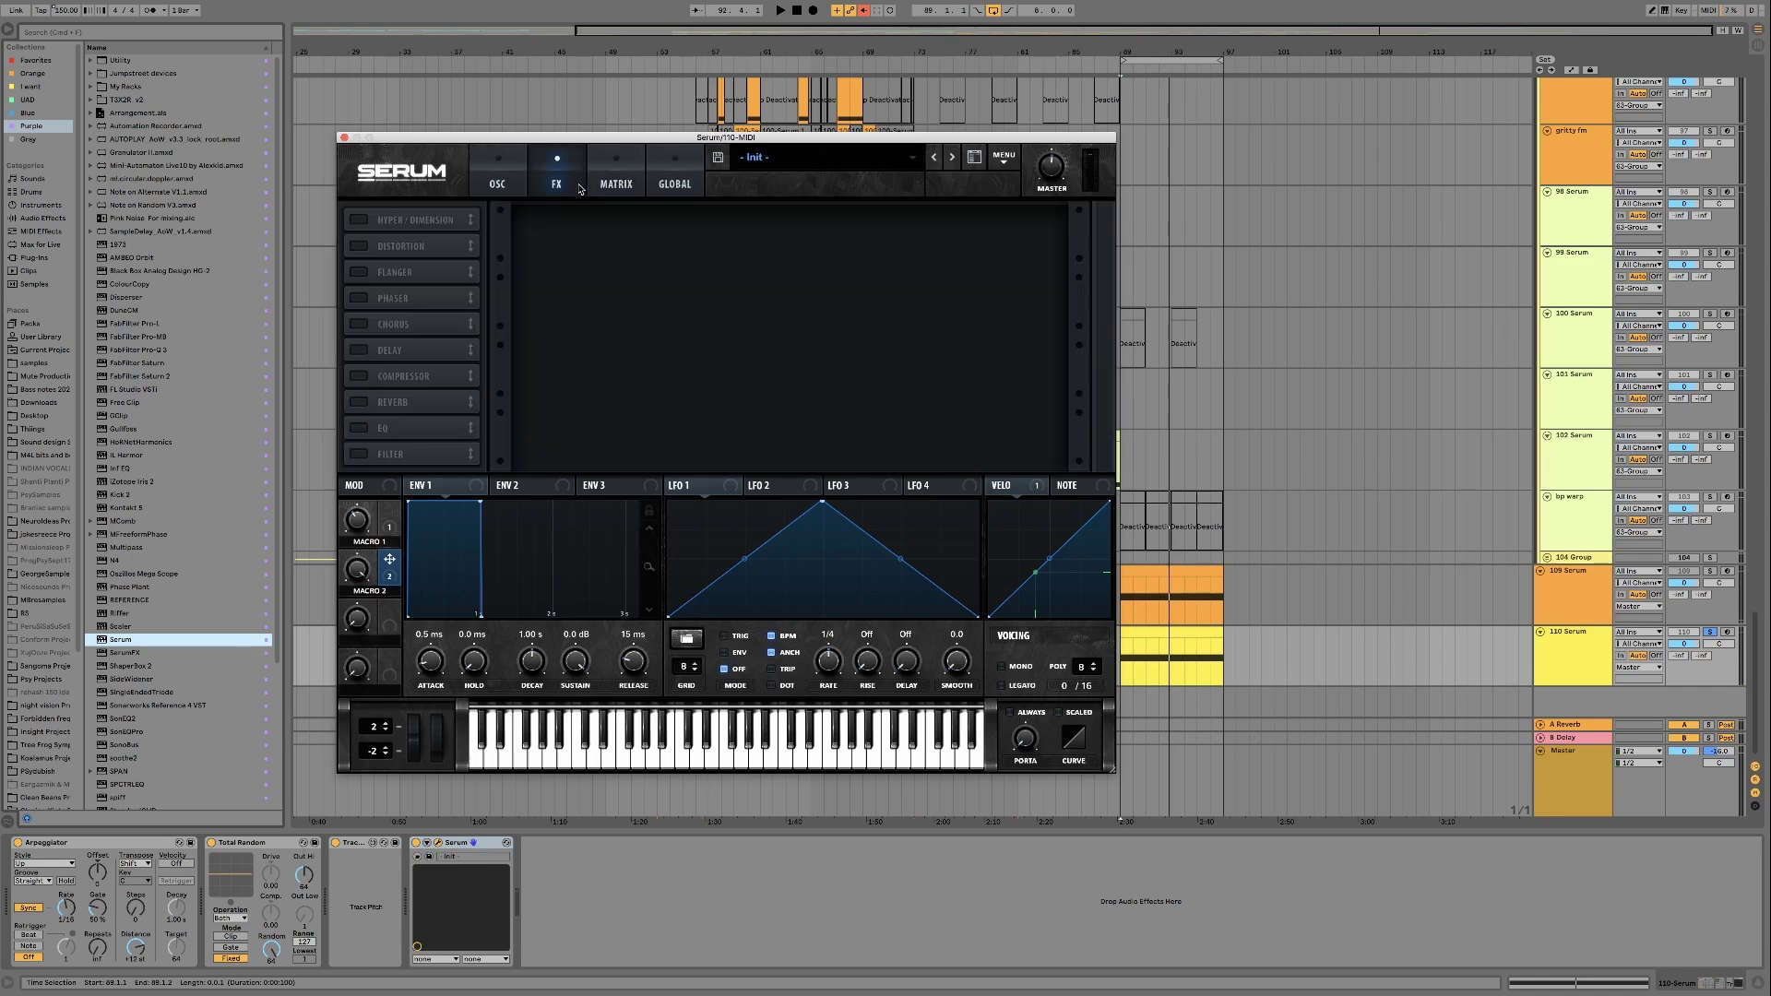
pyautogui.click(358, 455)
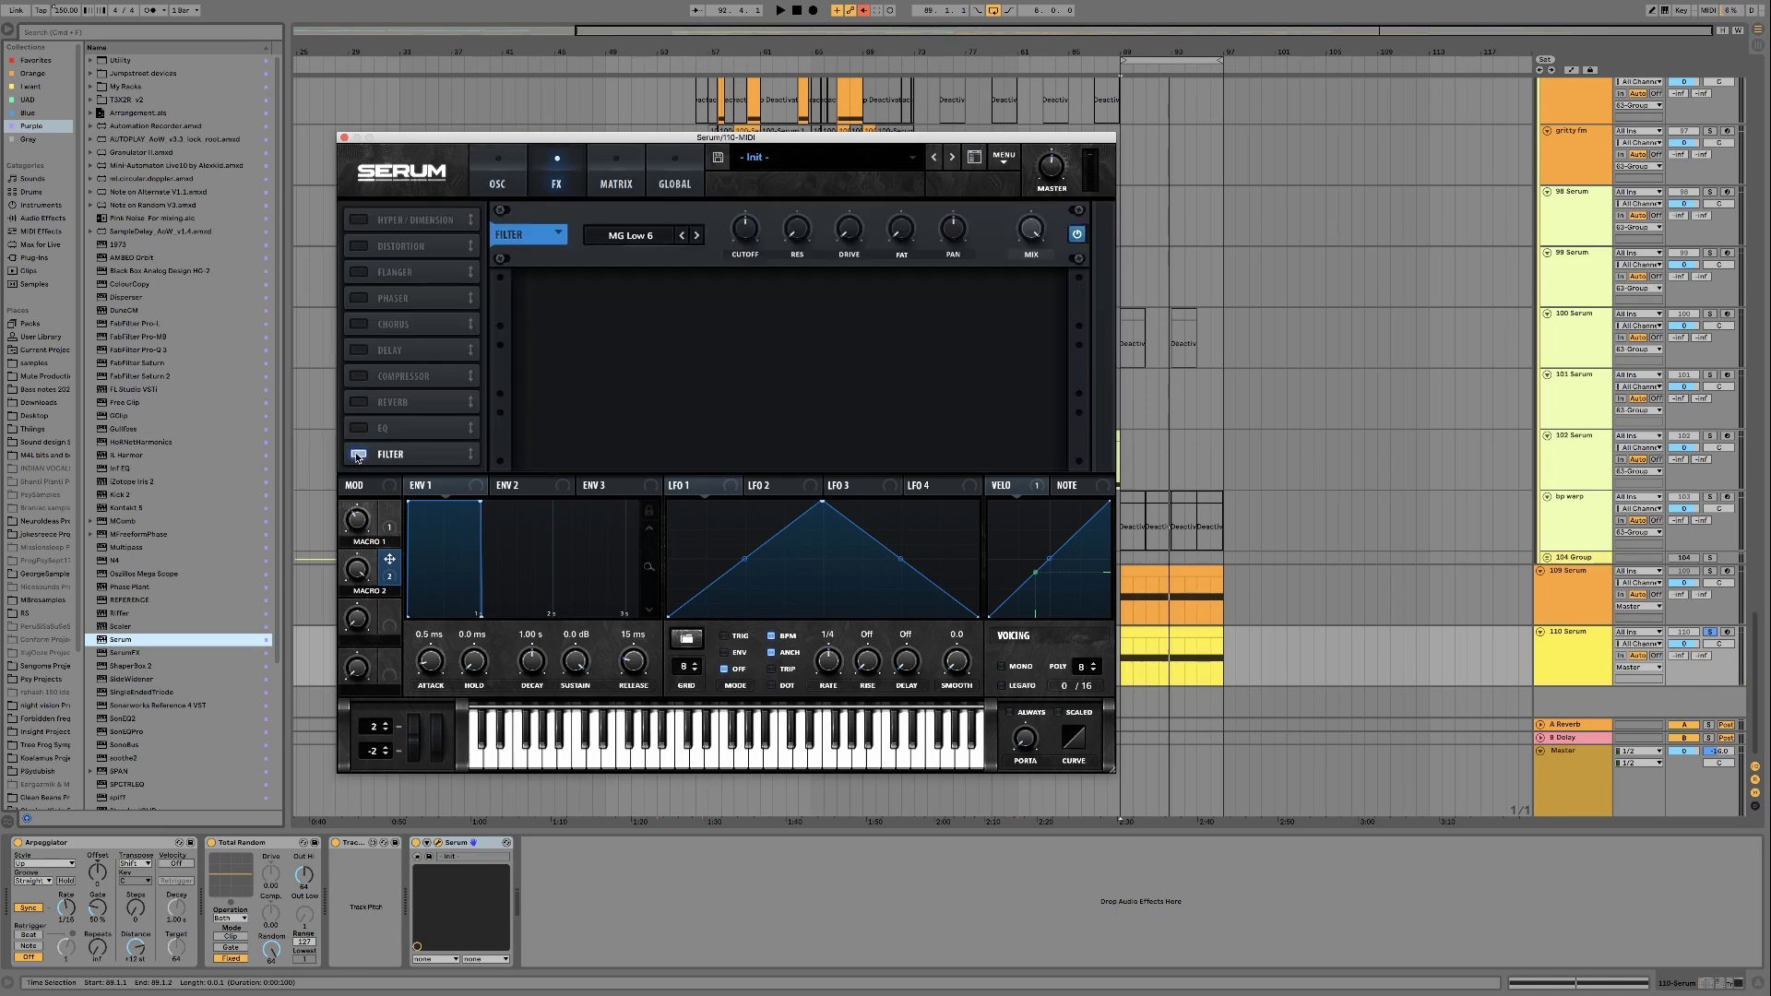
pyautogui.click(650, 244)
pyautogui.moveTo(645, 288)
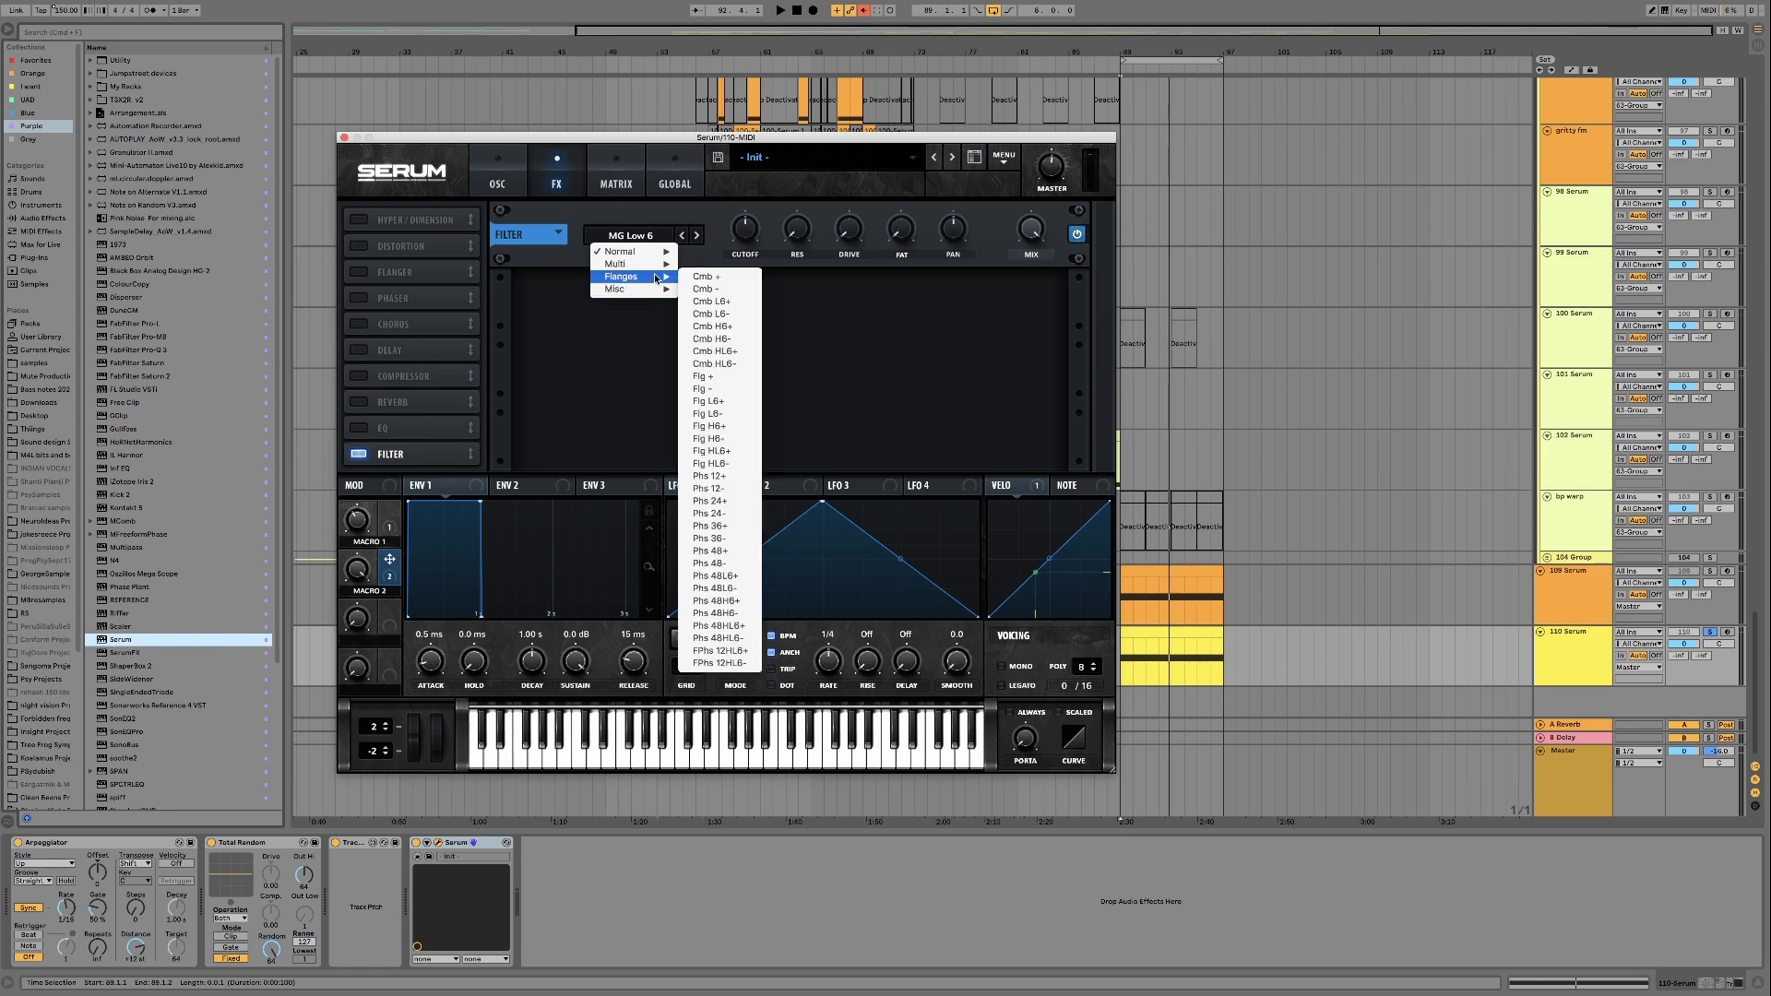
pyautogui.click(708, 464)
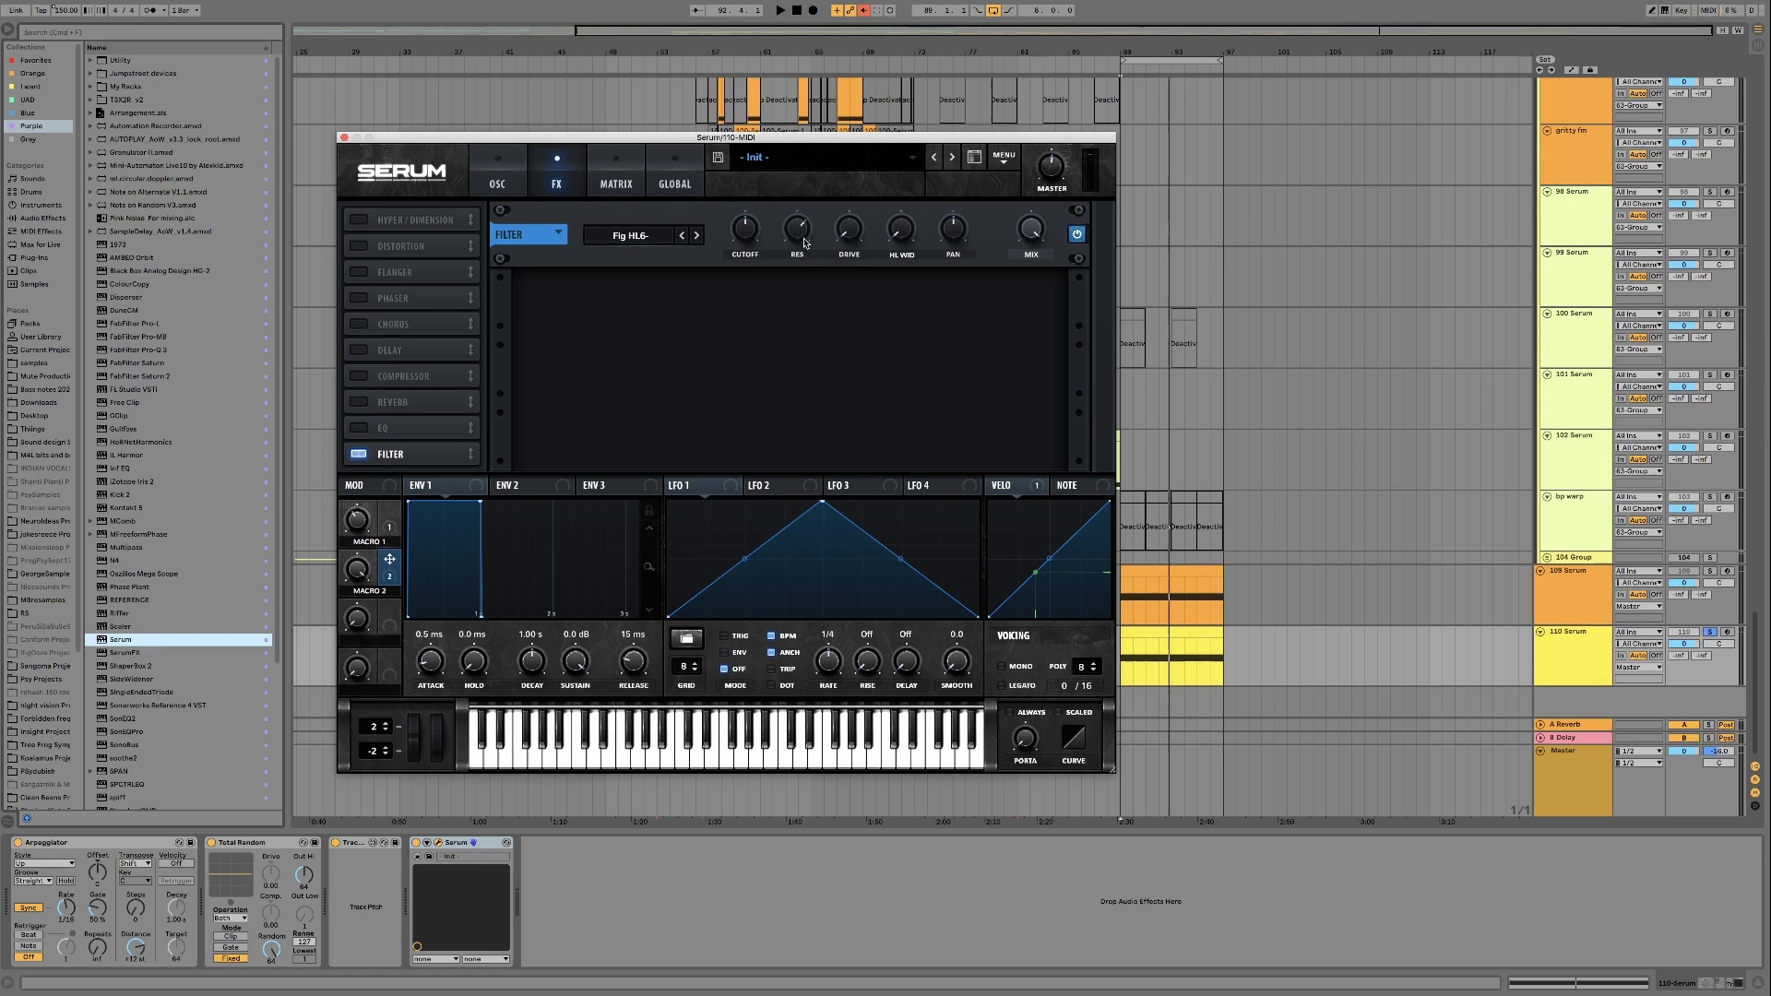
# Raise the flanger filter's HL WID amount and sweep its cutoff during playback to audition the effect
pyautogui.moveTo(806, 233)
pyautogui.moveTo(1029, 244)
pyautogui.moveTo(907, 215)
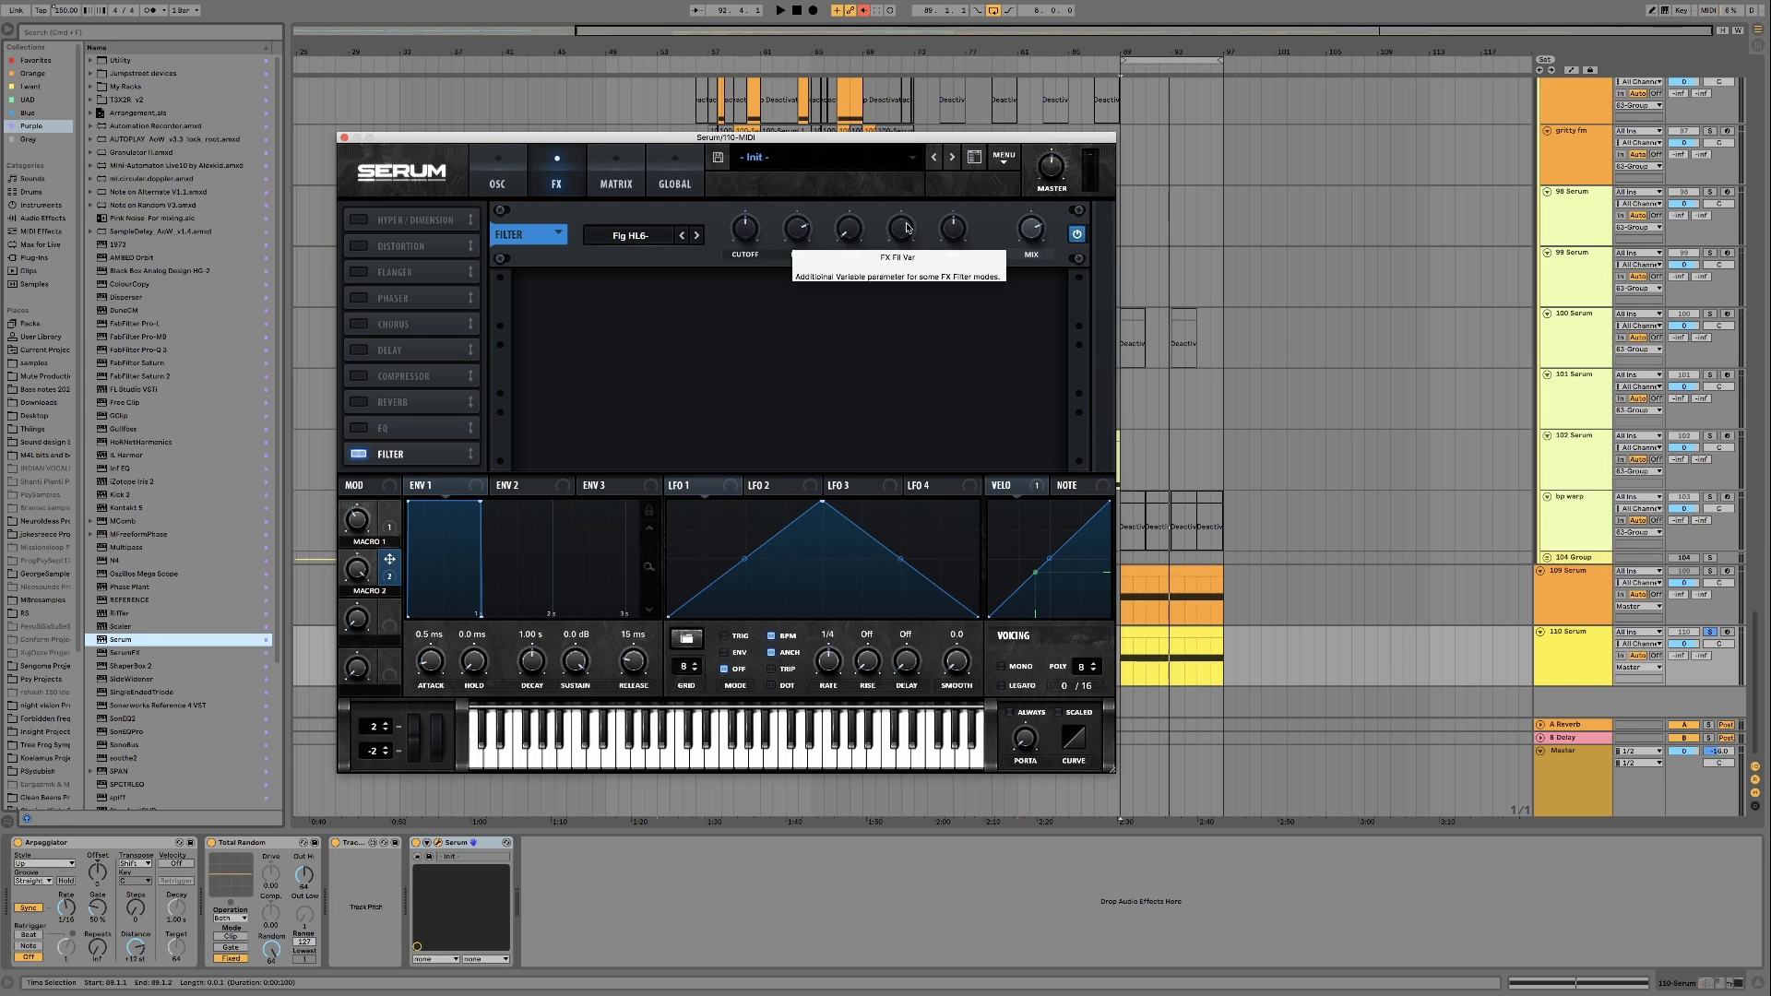
pyautogui.moveTo(901, 237); pyautogui.dragTo(903, 227)
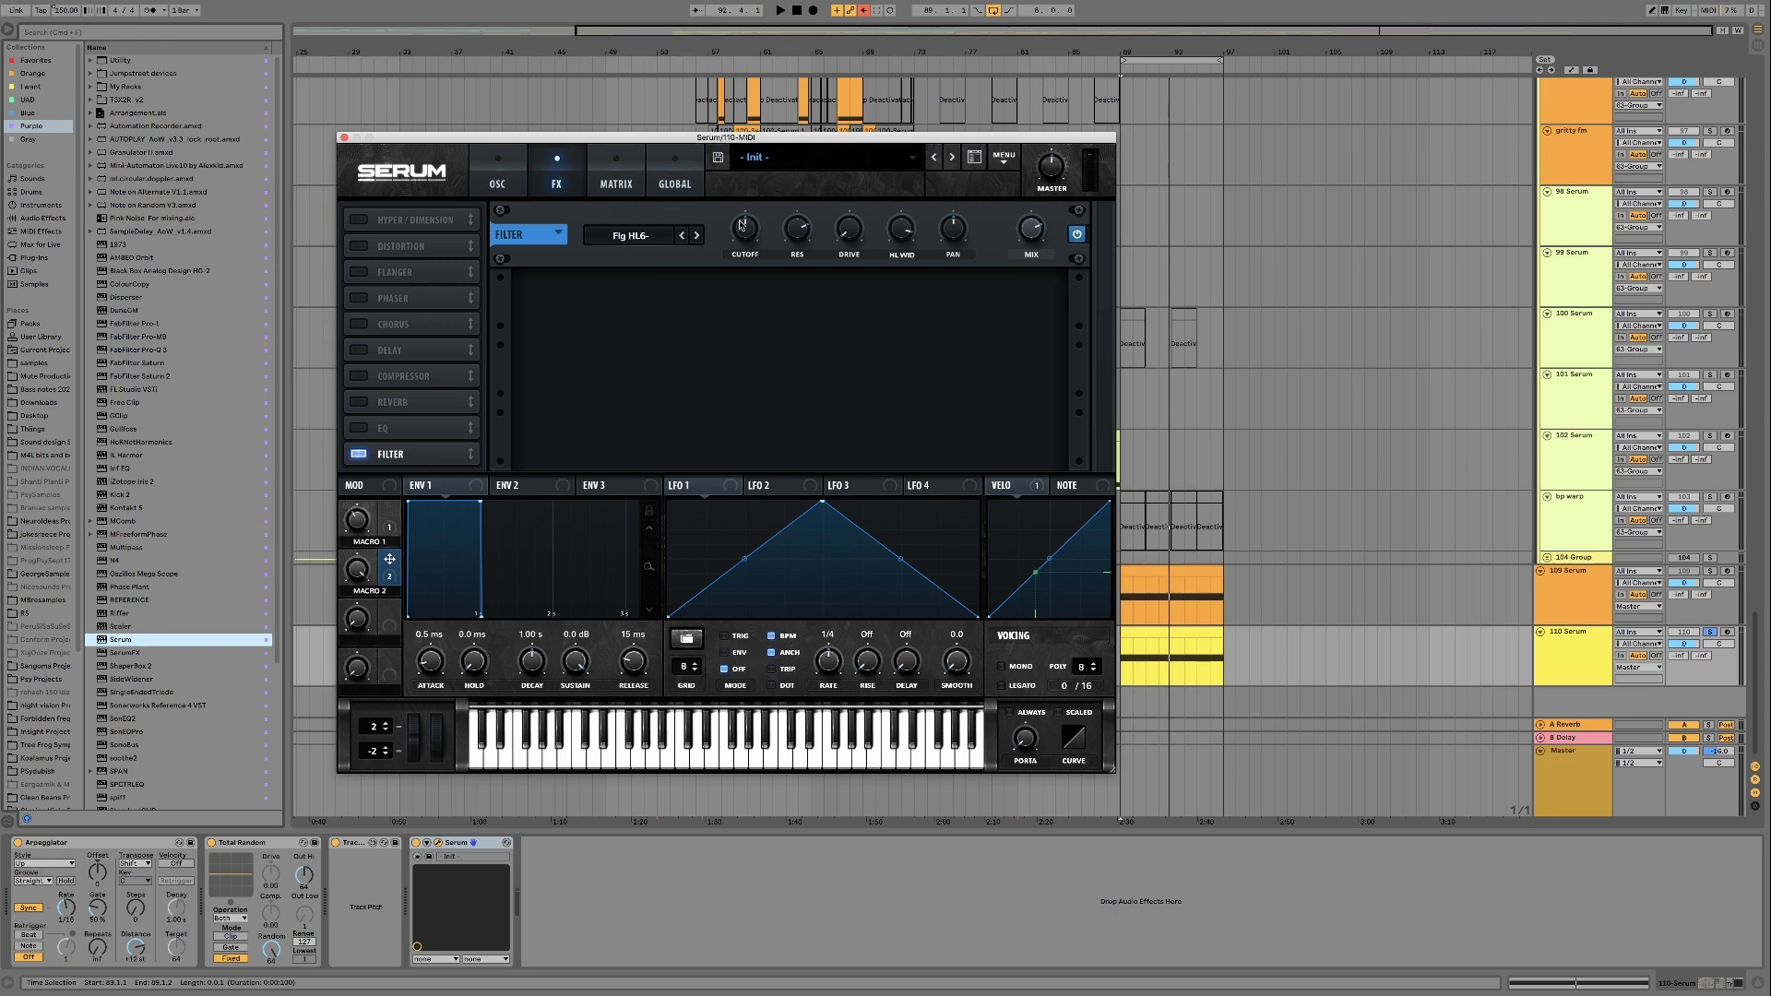
pyautogui.moveTo(748, 227); pyautogui.dragTo(744, 237)
pyautogui.press('space')
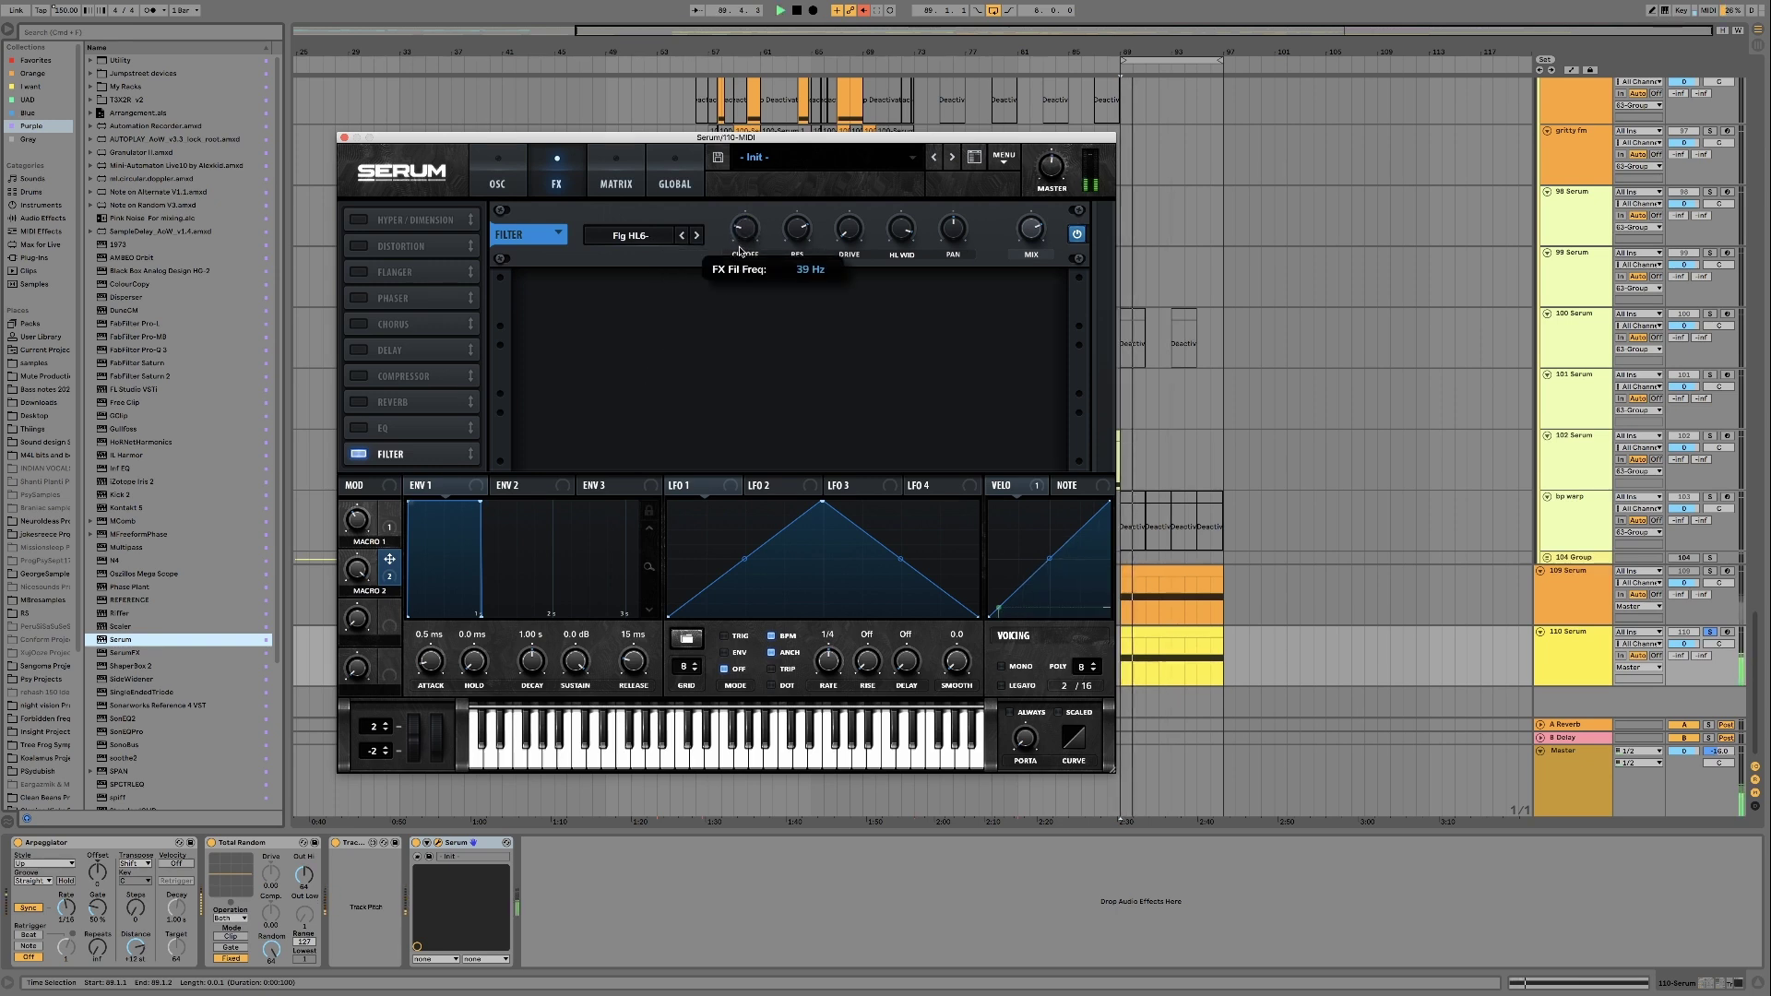
pyautogui.moveTo(746, 214)
pyautogui.mouseDown()
pyautogui.moveTo(735, 291)
pyautogui.moveTo(741, 242)
pyautogui.mouseUp()
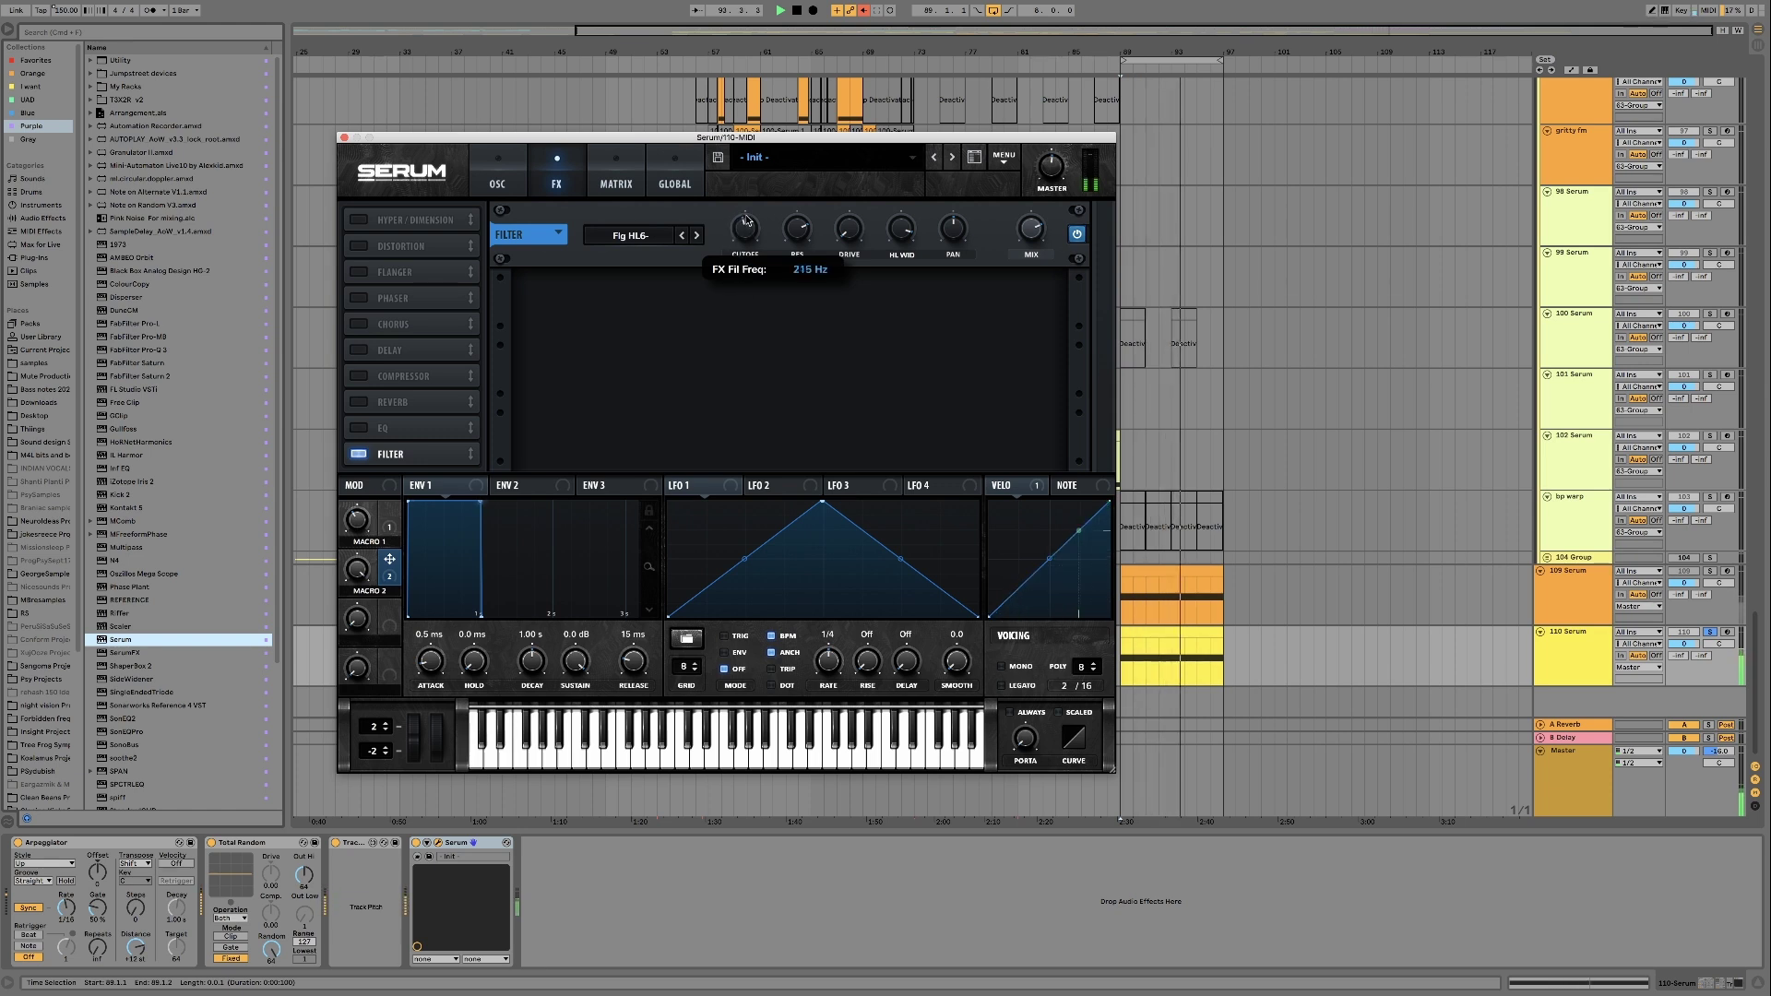
pyautogui.press('space')
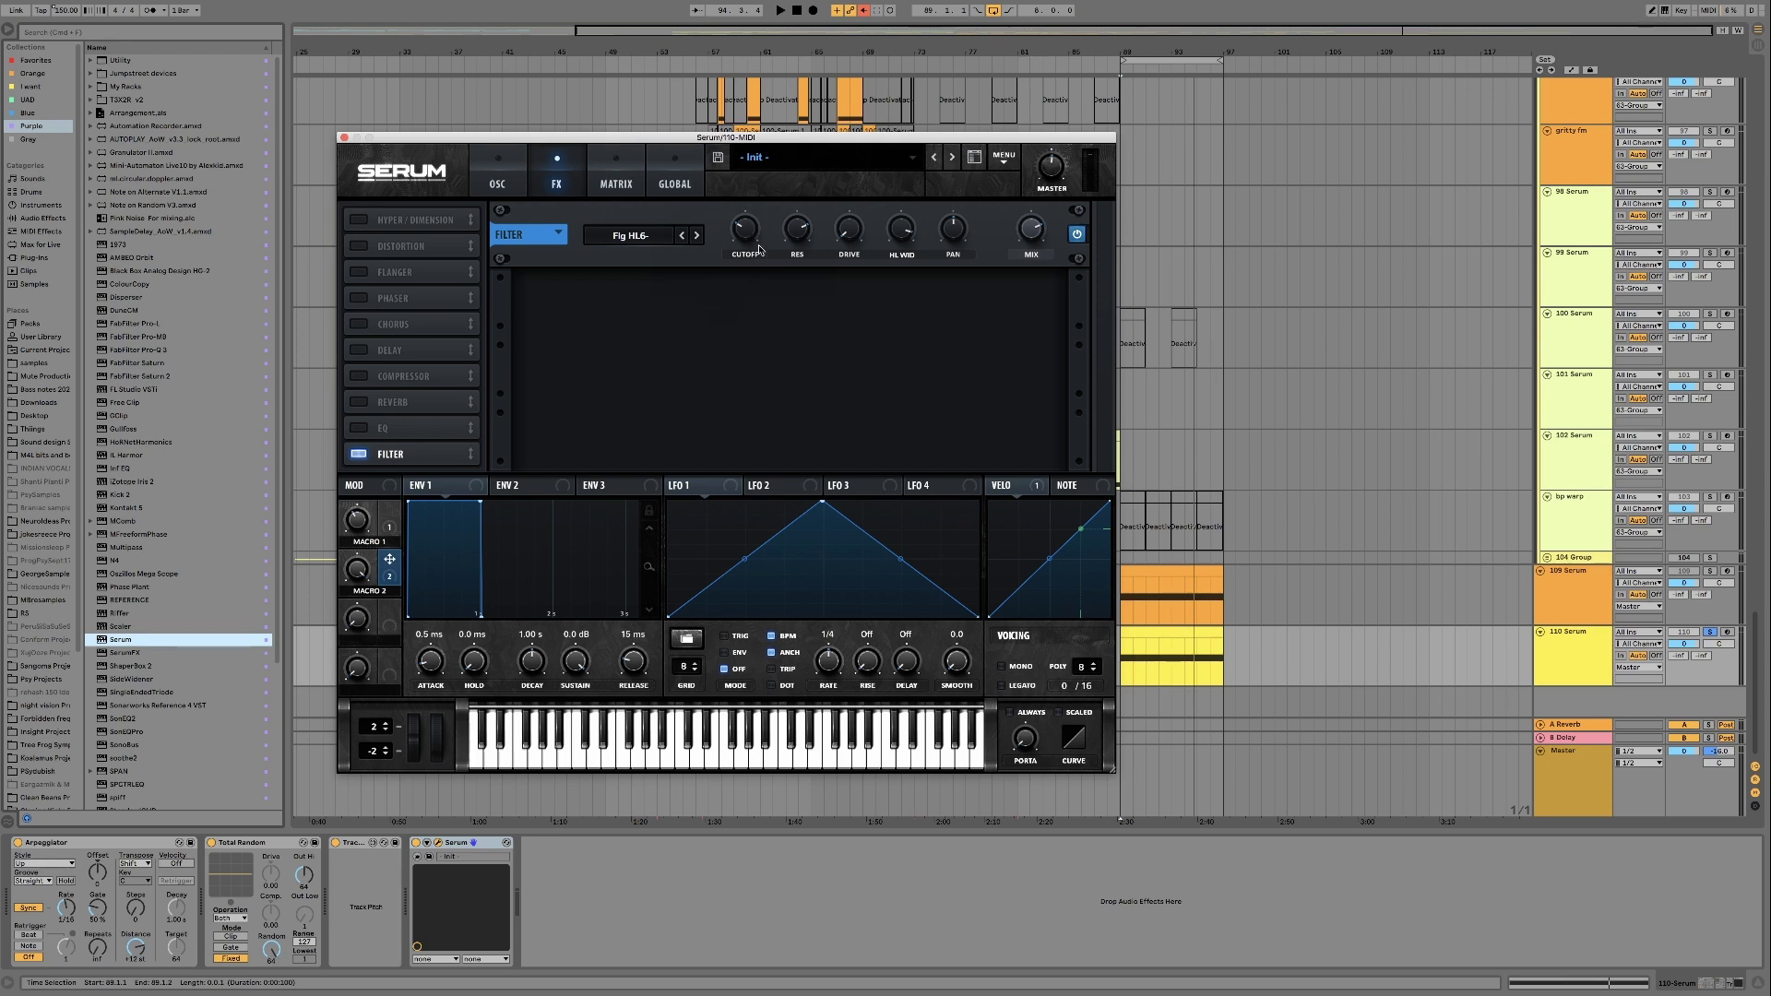
# Assign the Note modulation source to the FX filter's cutoff
pyautogui.click(1150, 631)
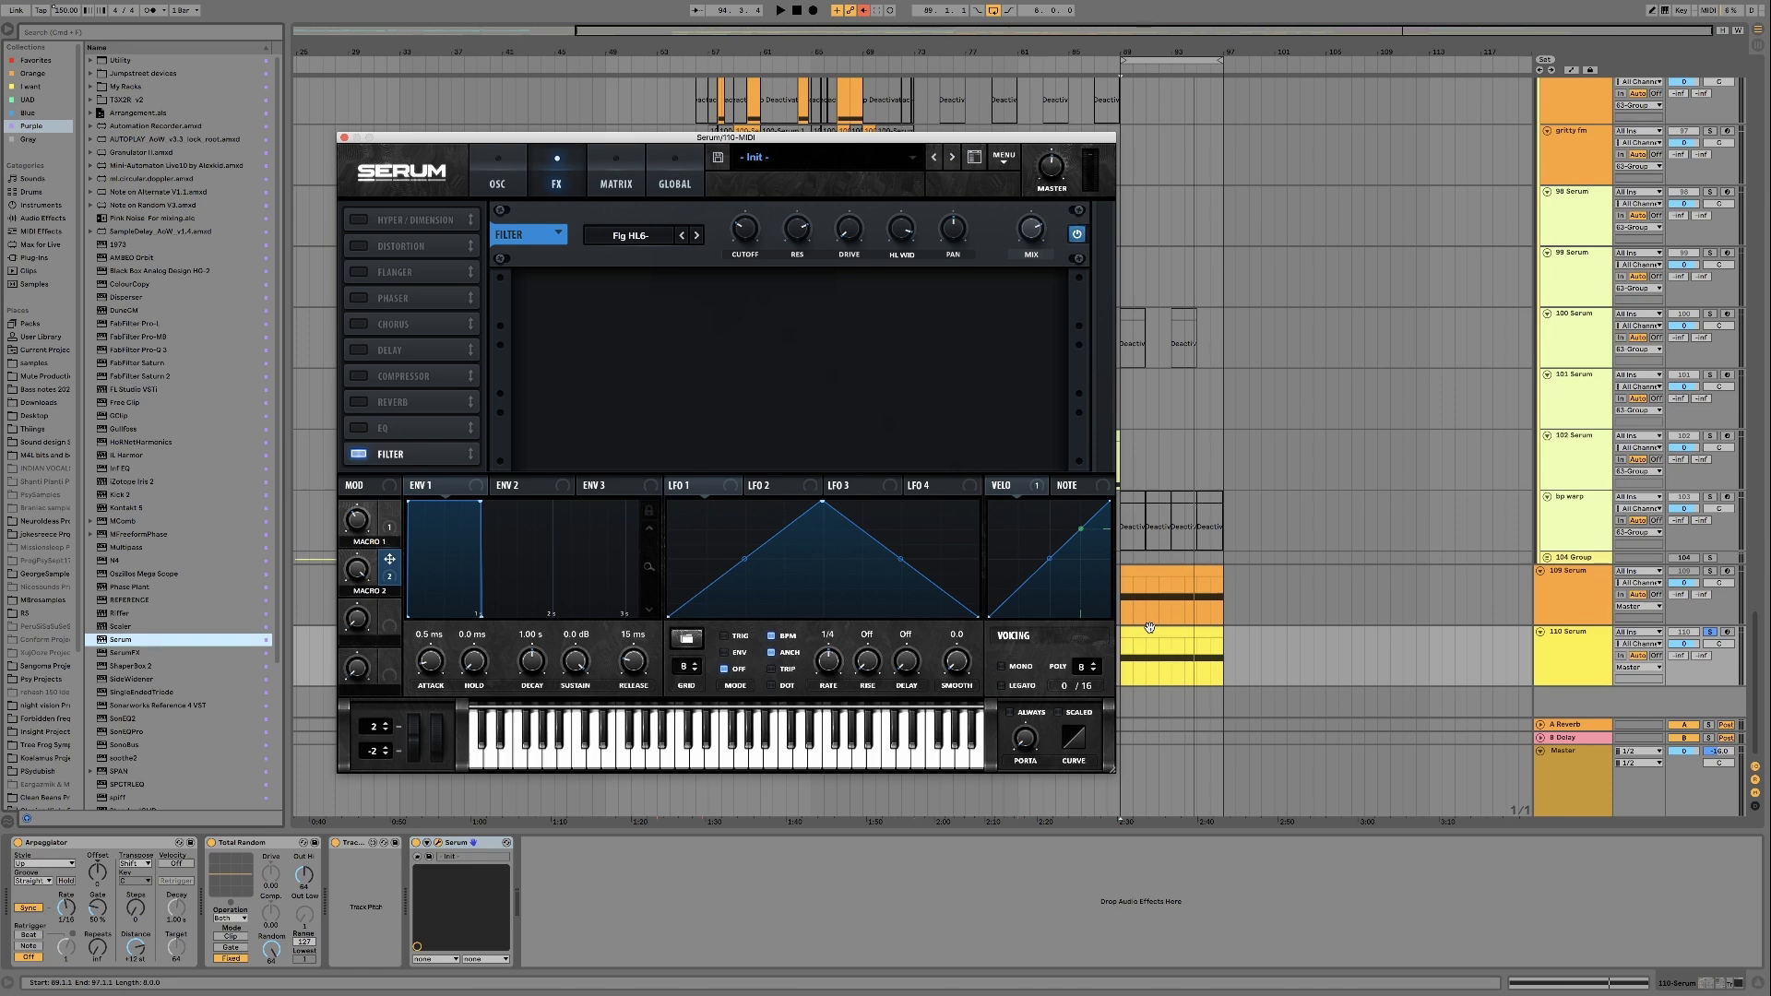
pyautogui.click(1158, 638)
pyautogui.moveTo(748, 230)
pyautogui.click(1083, 491)
pyautogui.moveTo(1085, 494); pyautogui.dragTo(748, 231)
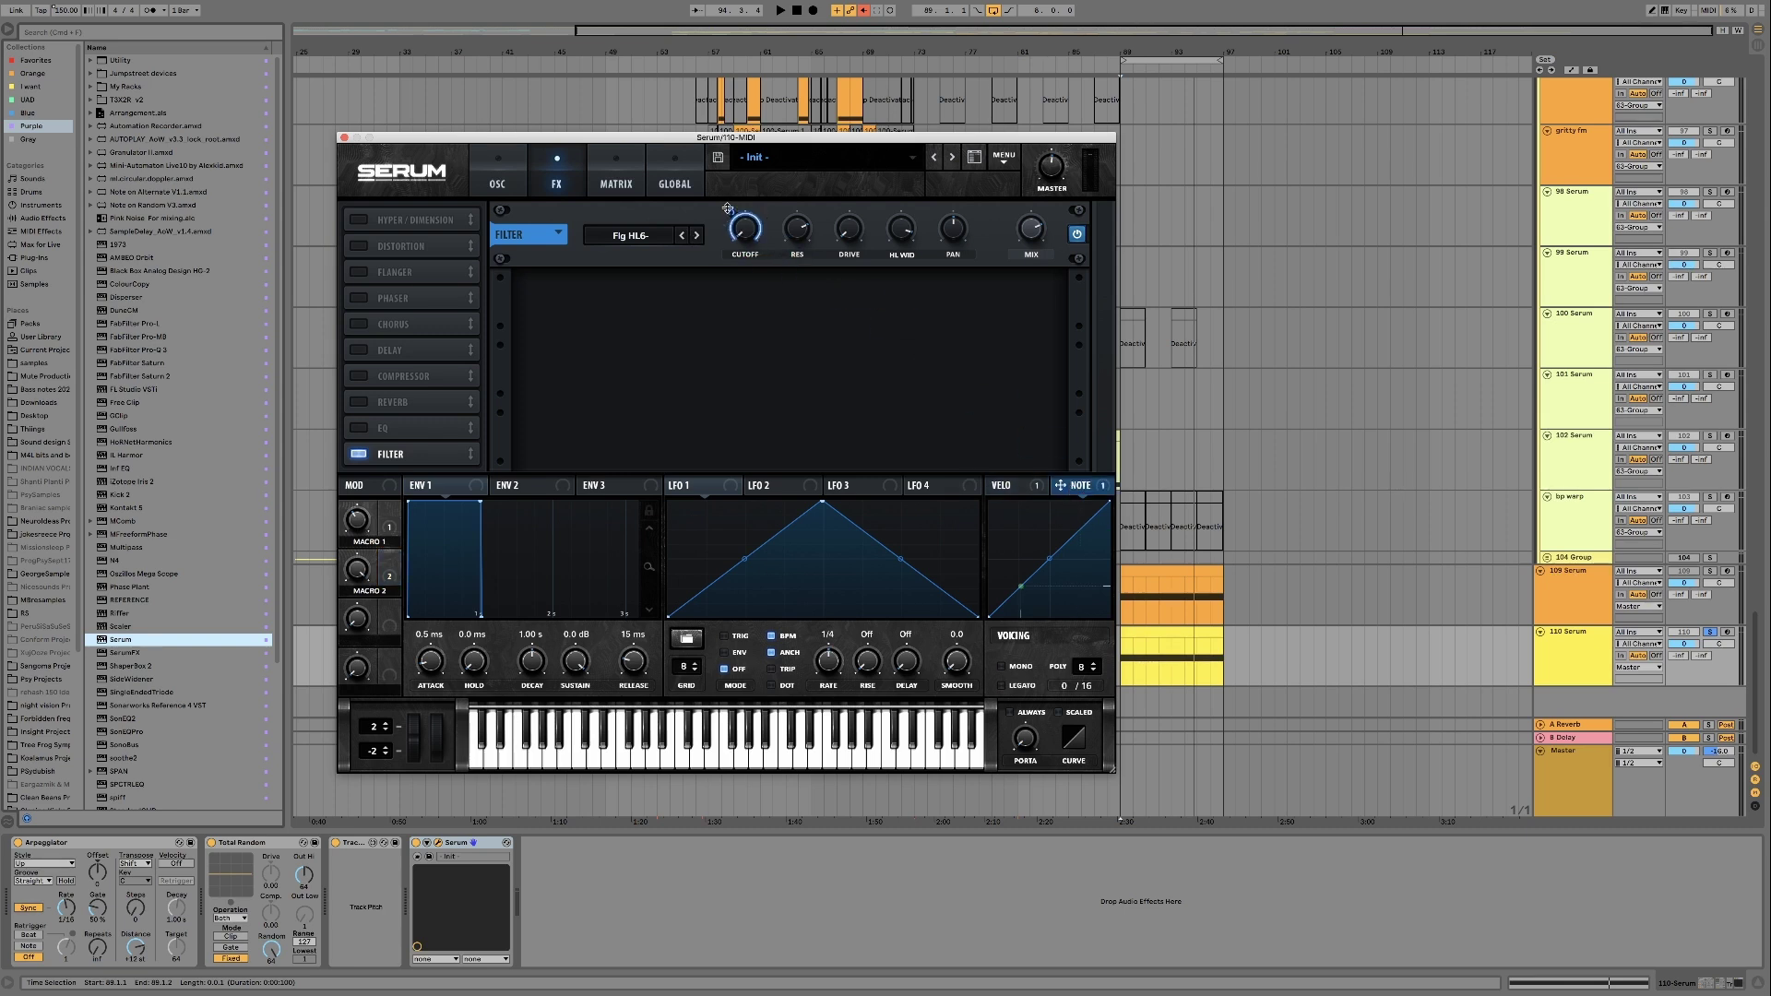
# Add MPE X (Pan) and MPE Y (Timbre) as further modulation sources for the FX filter's cutoff
pyautogui.rightClick(744, 238)
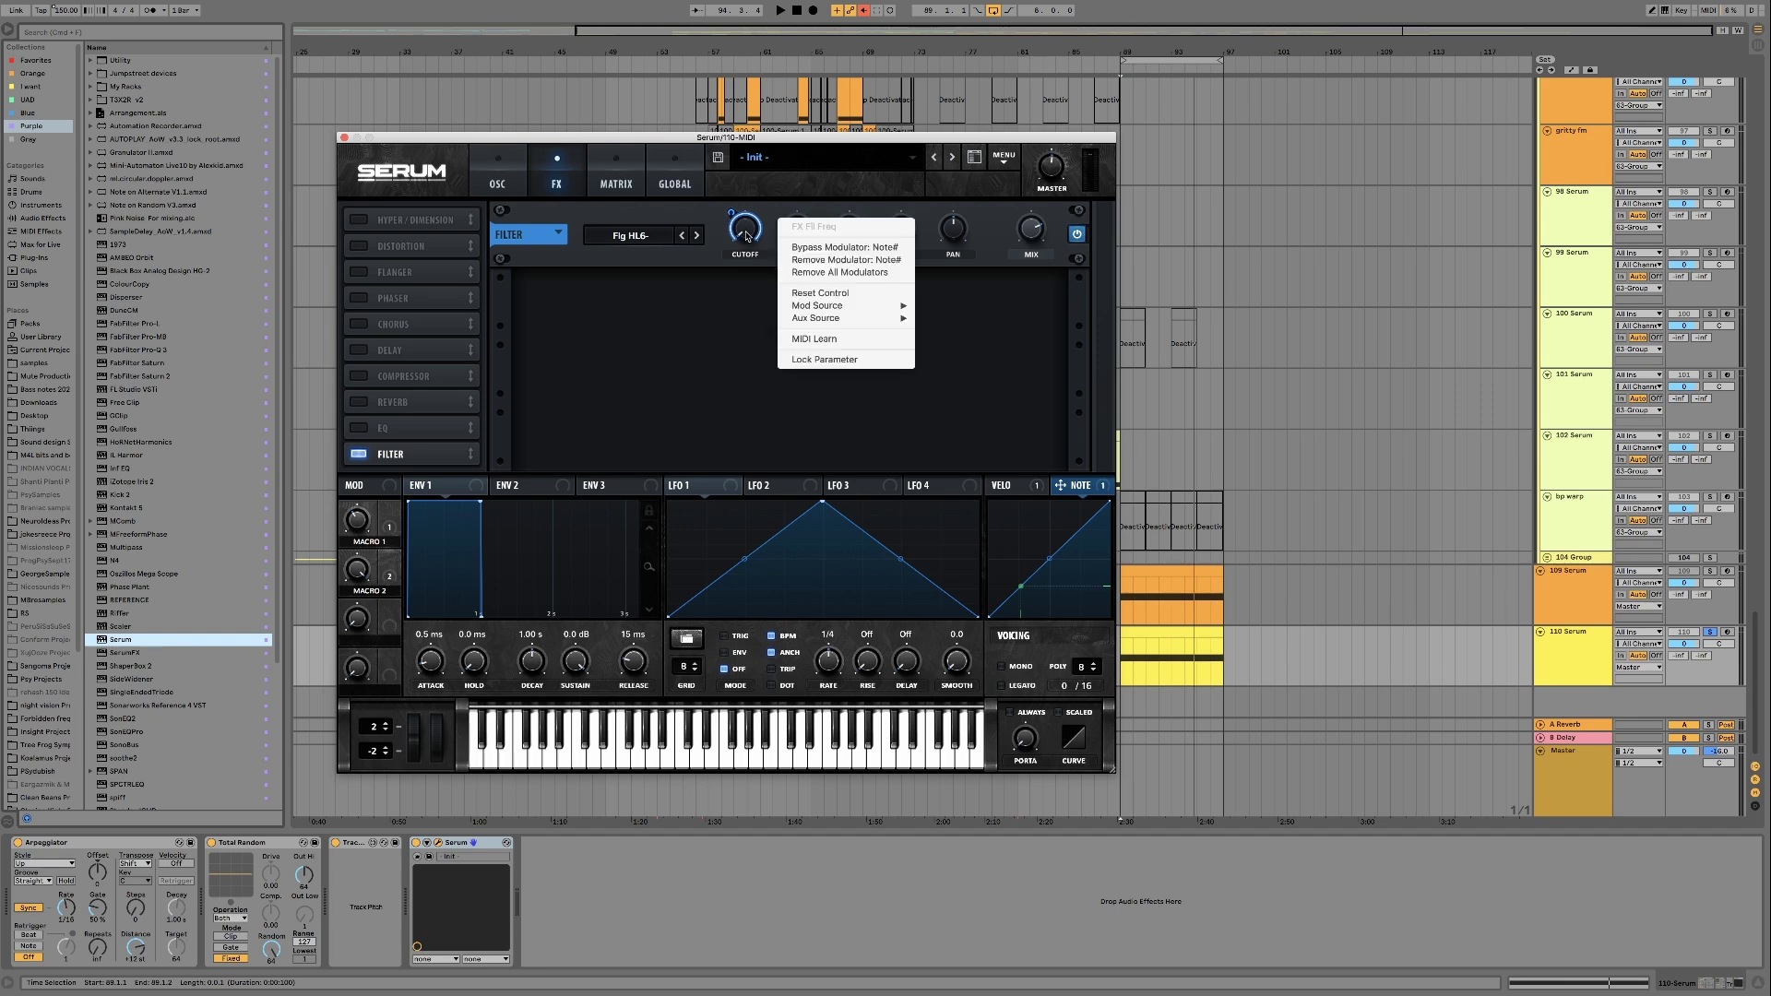
pyautogui.moveTo(812, 312)
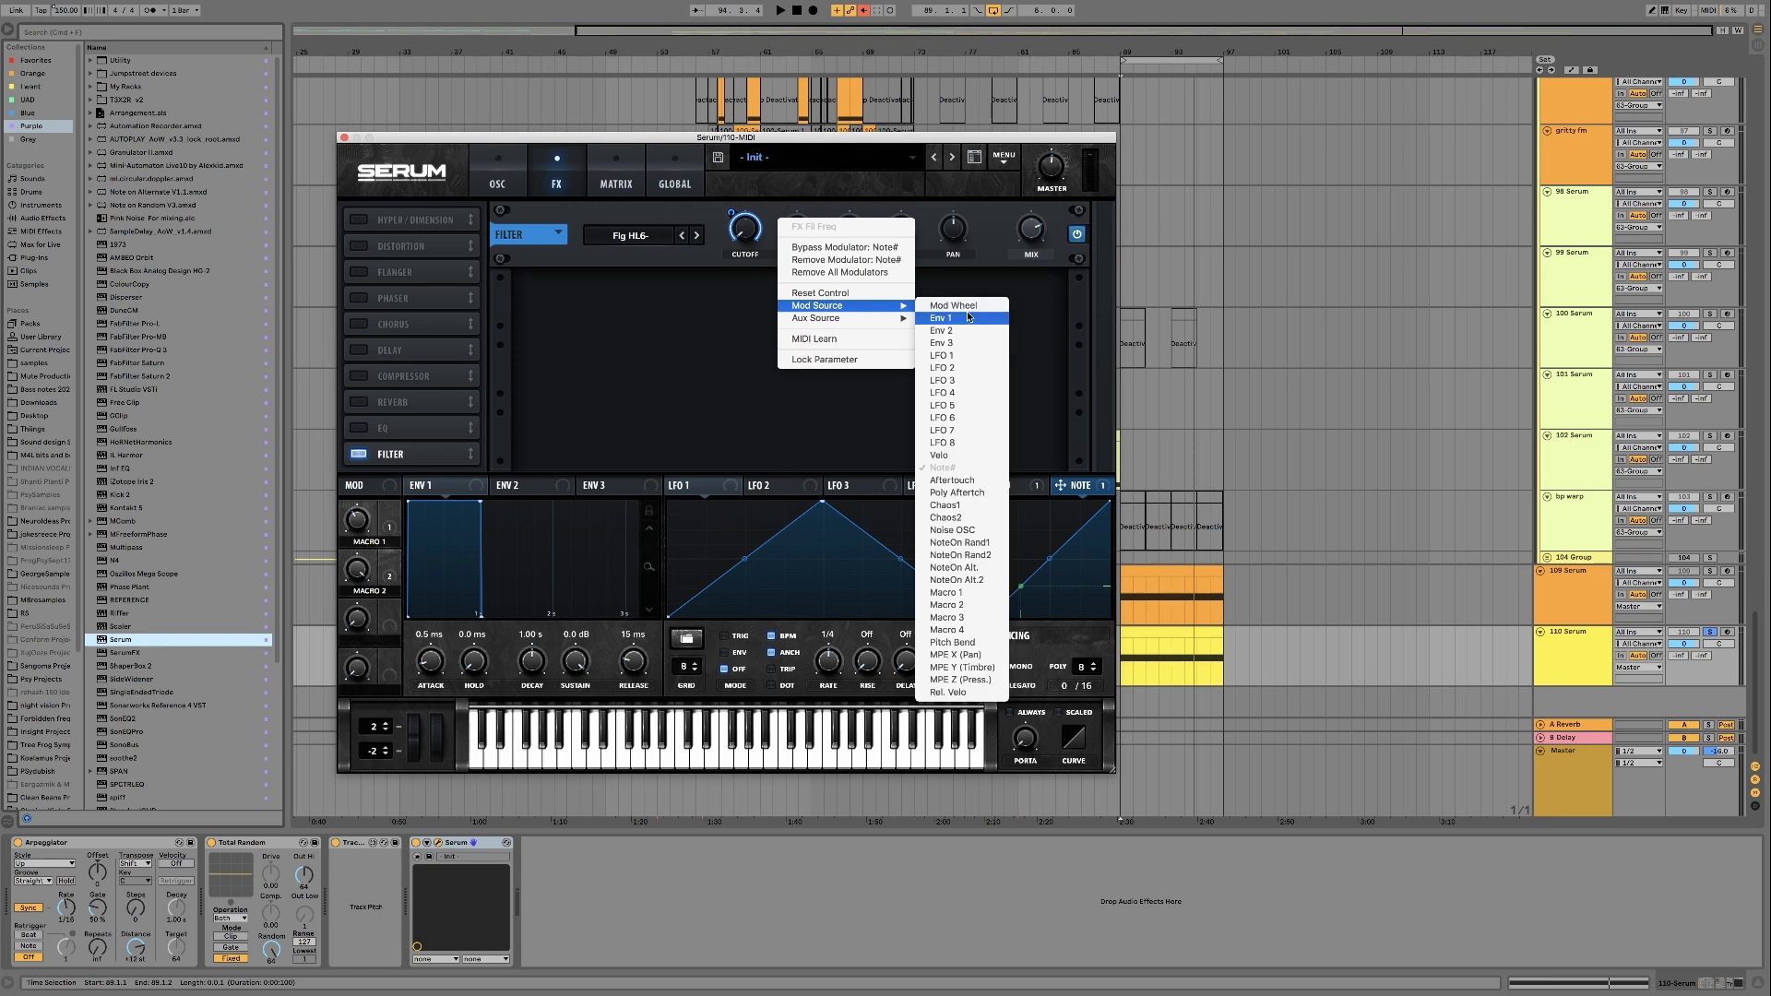
pyautogui.click(966, 657)
pyautogui.rightClick(747, 233)
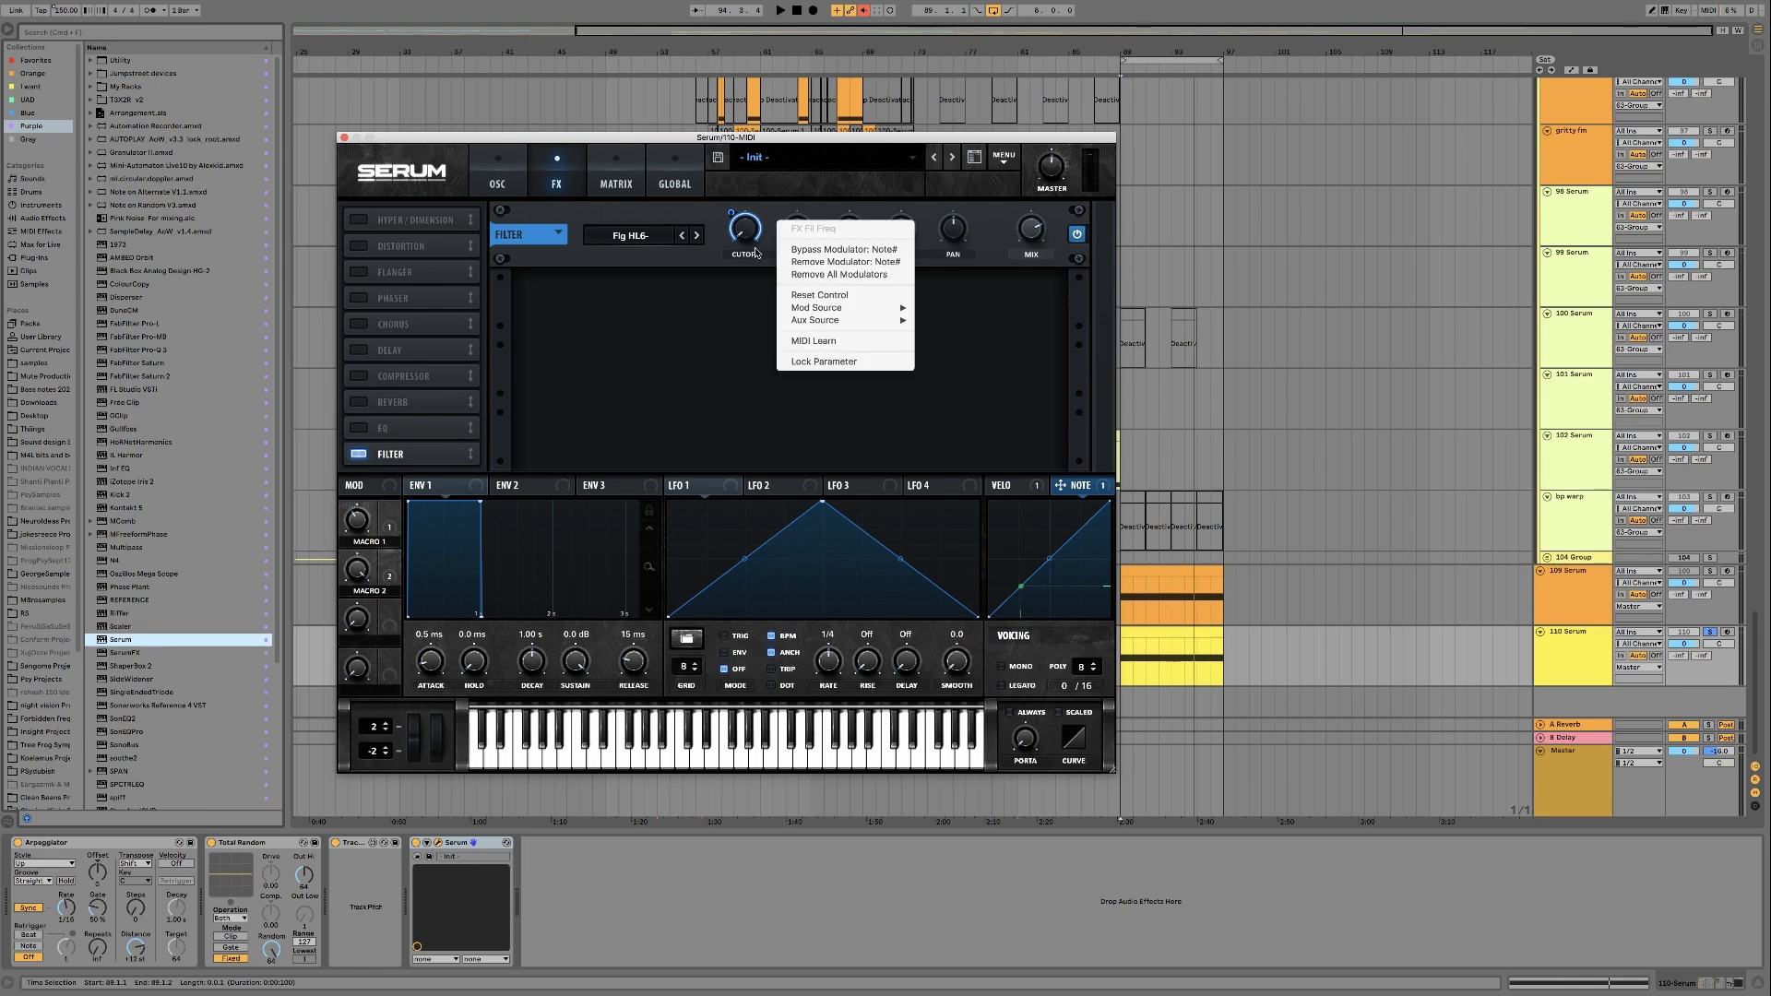
pyautogui.moveTo(835, 308)
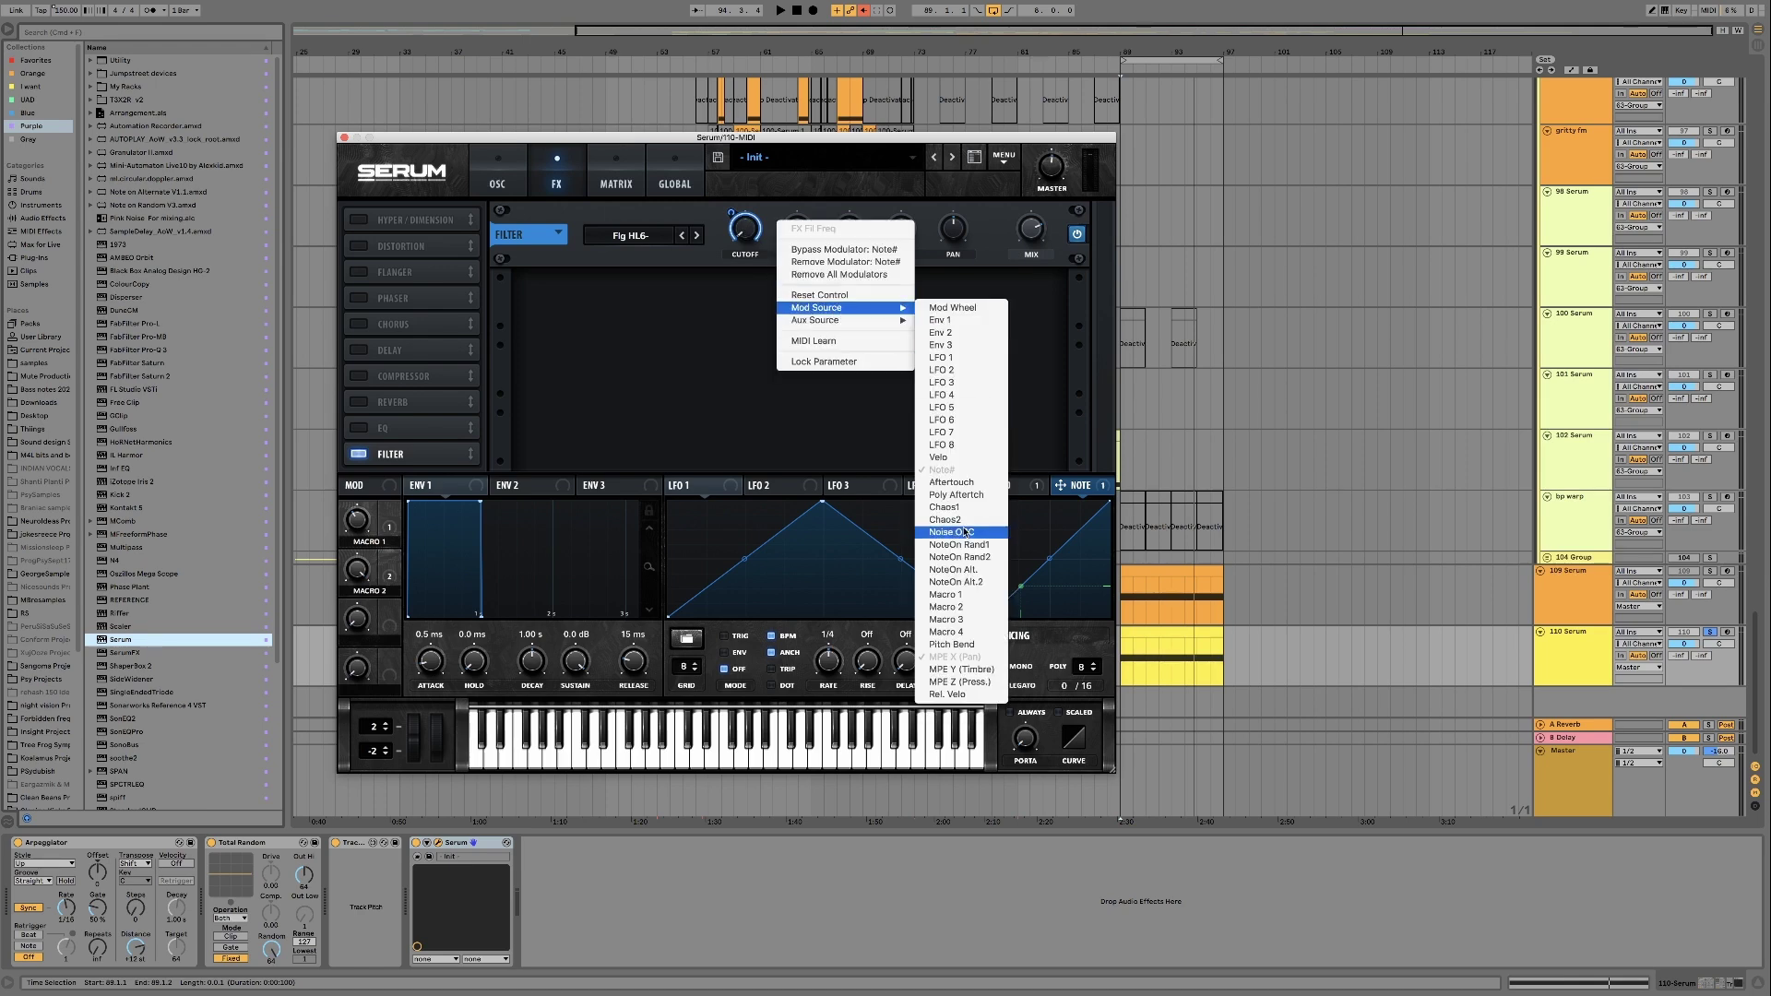
pyautogui.click(959, 669)
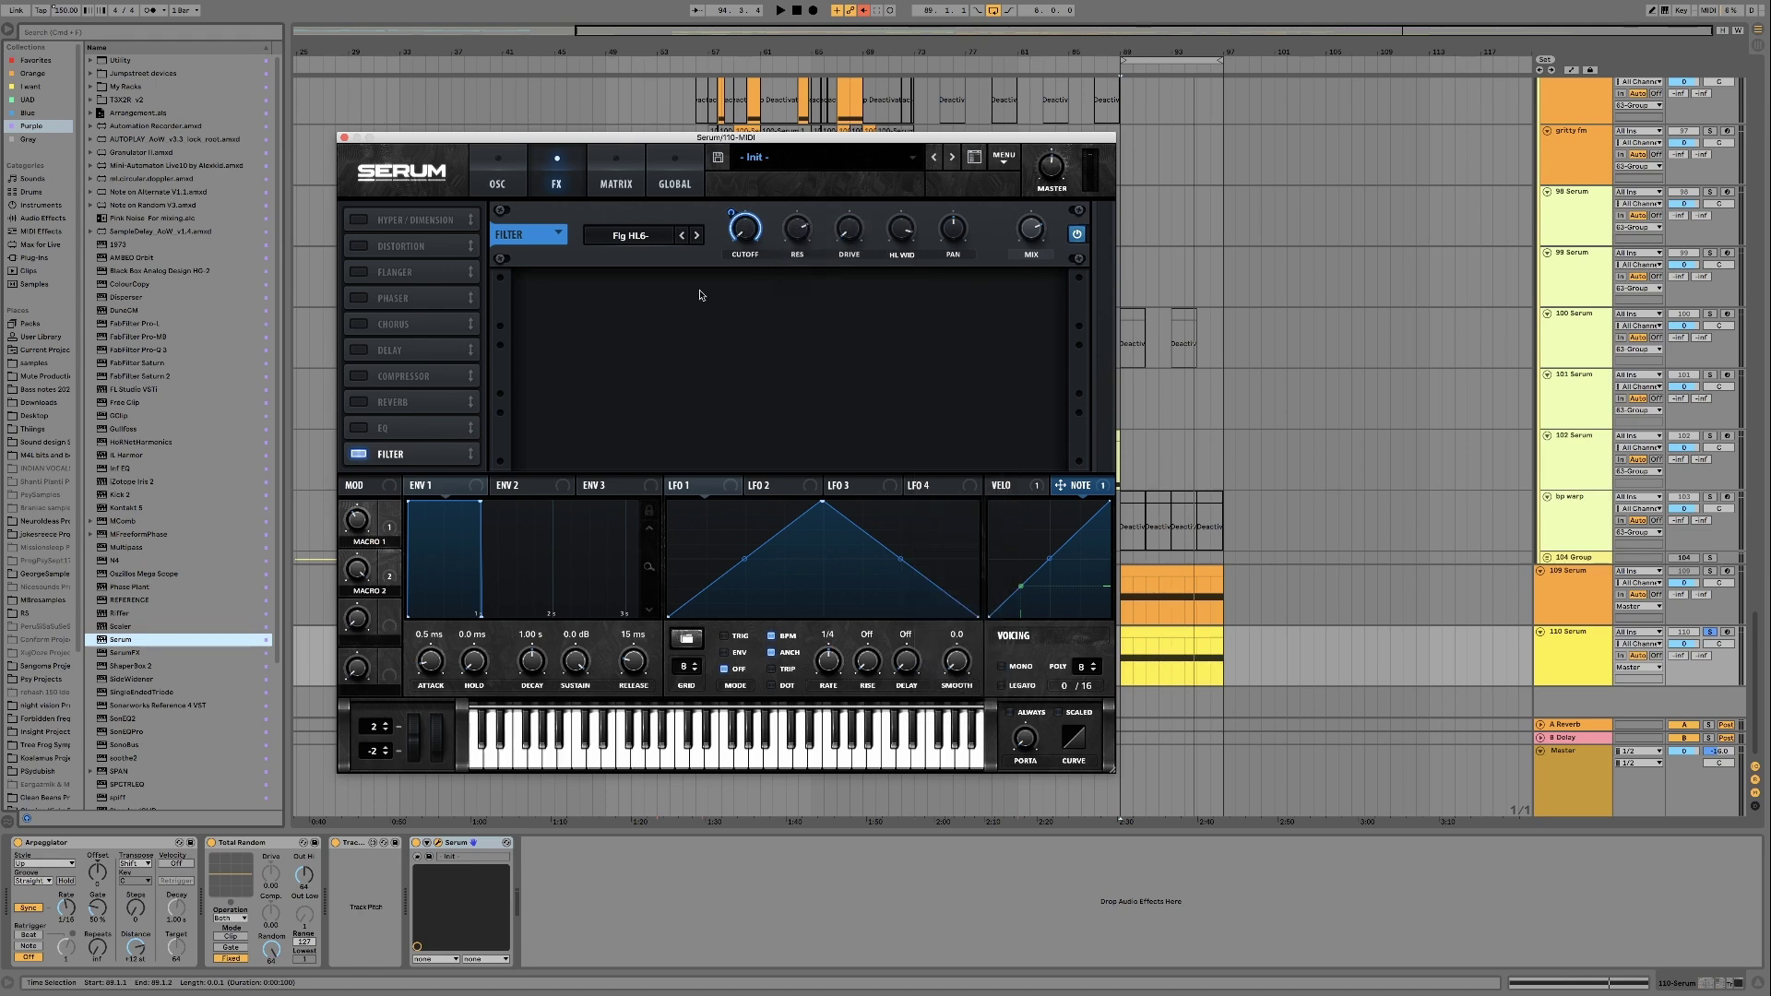
# Sort the modulation matrix assignments by source
pyautogui.click(617, 179)
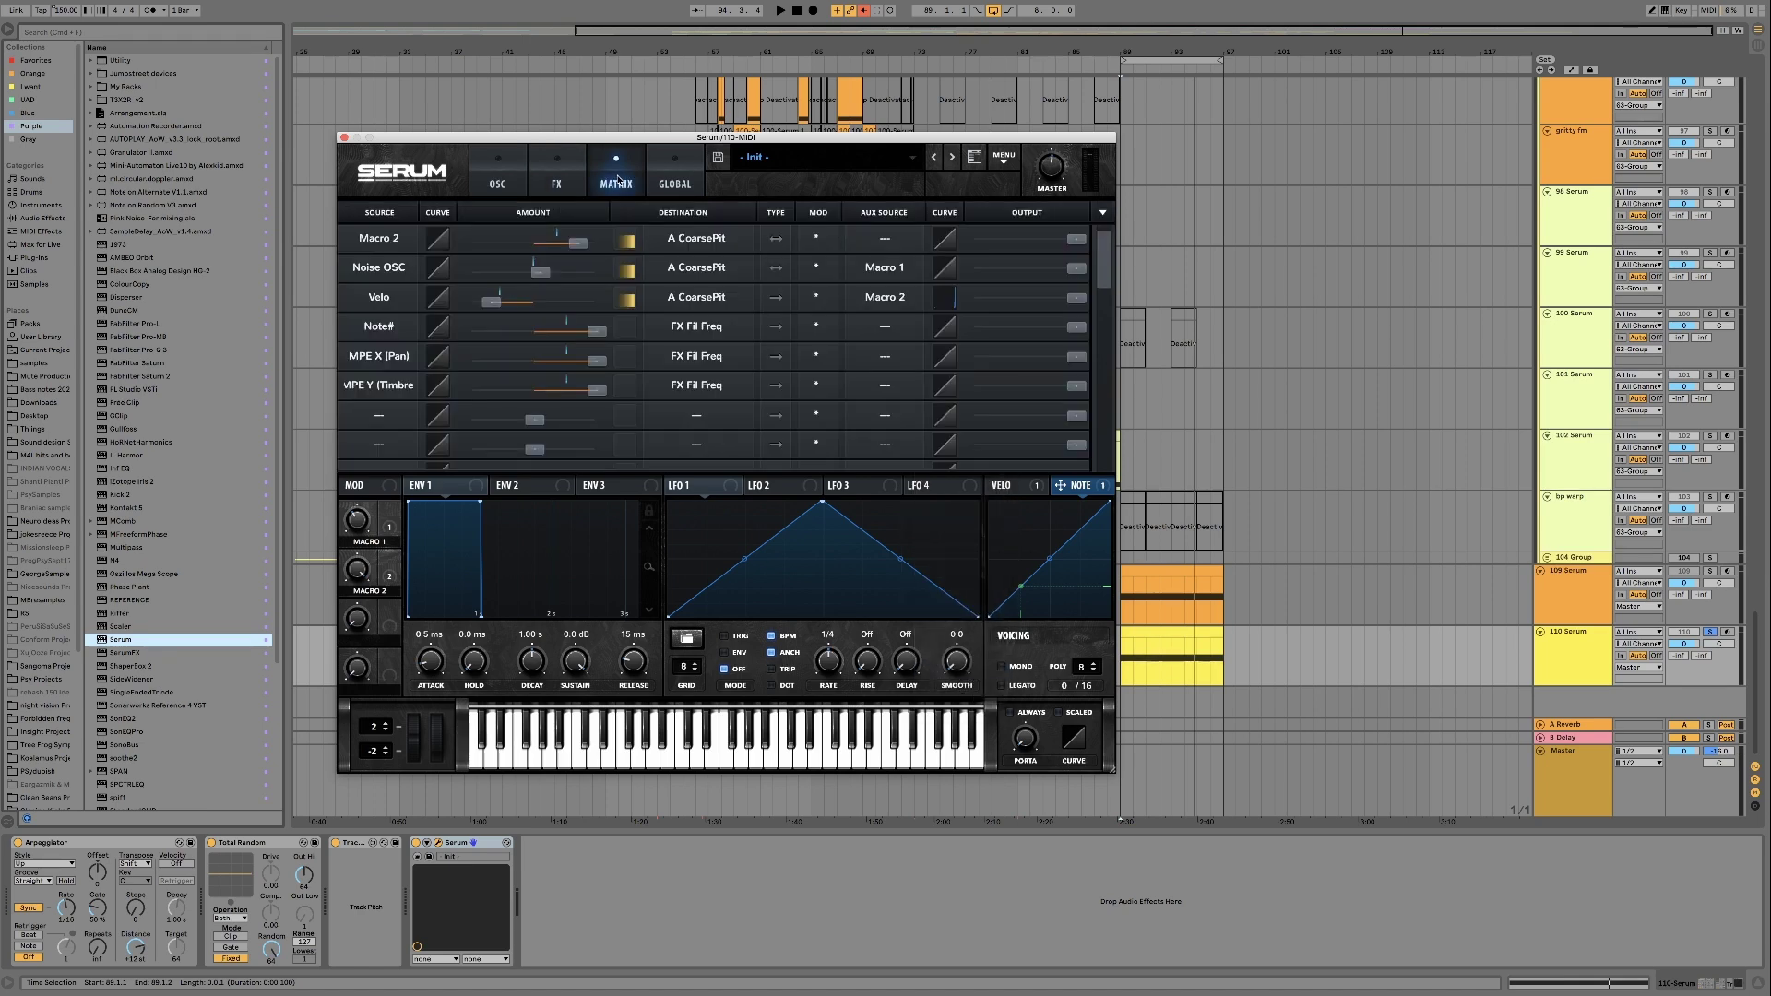
pyautogui.click(1103, 215)
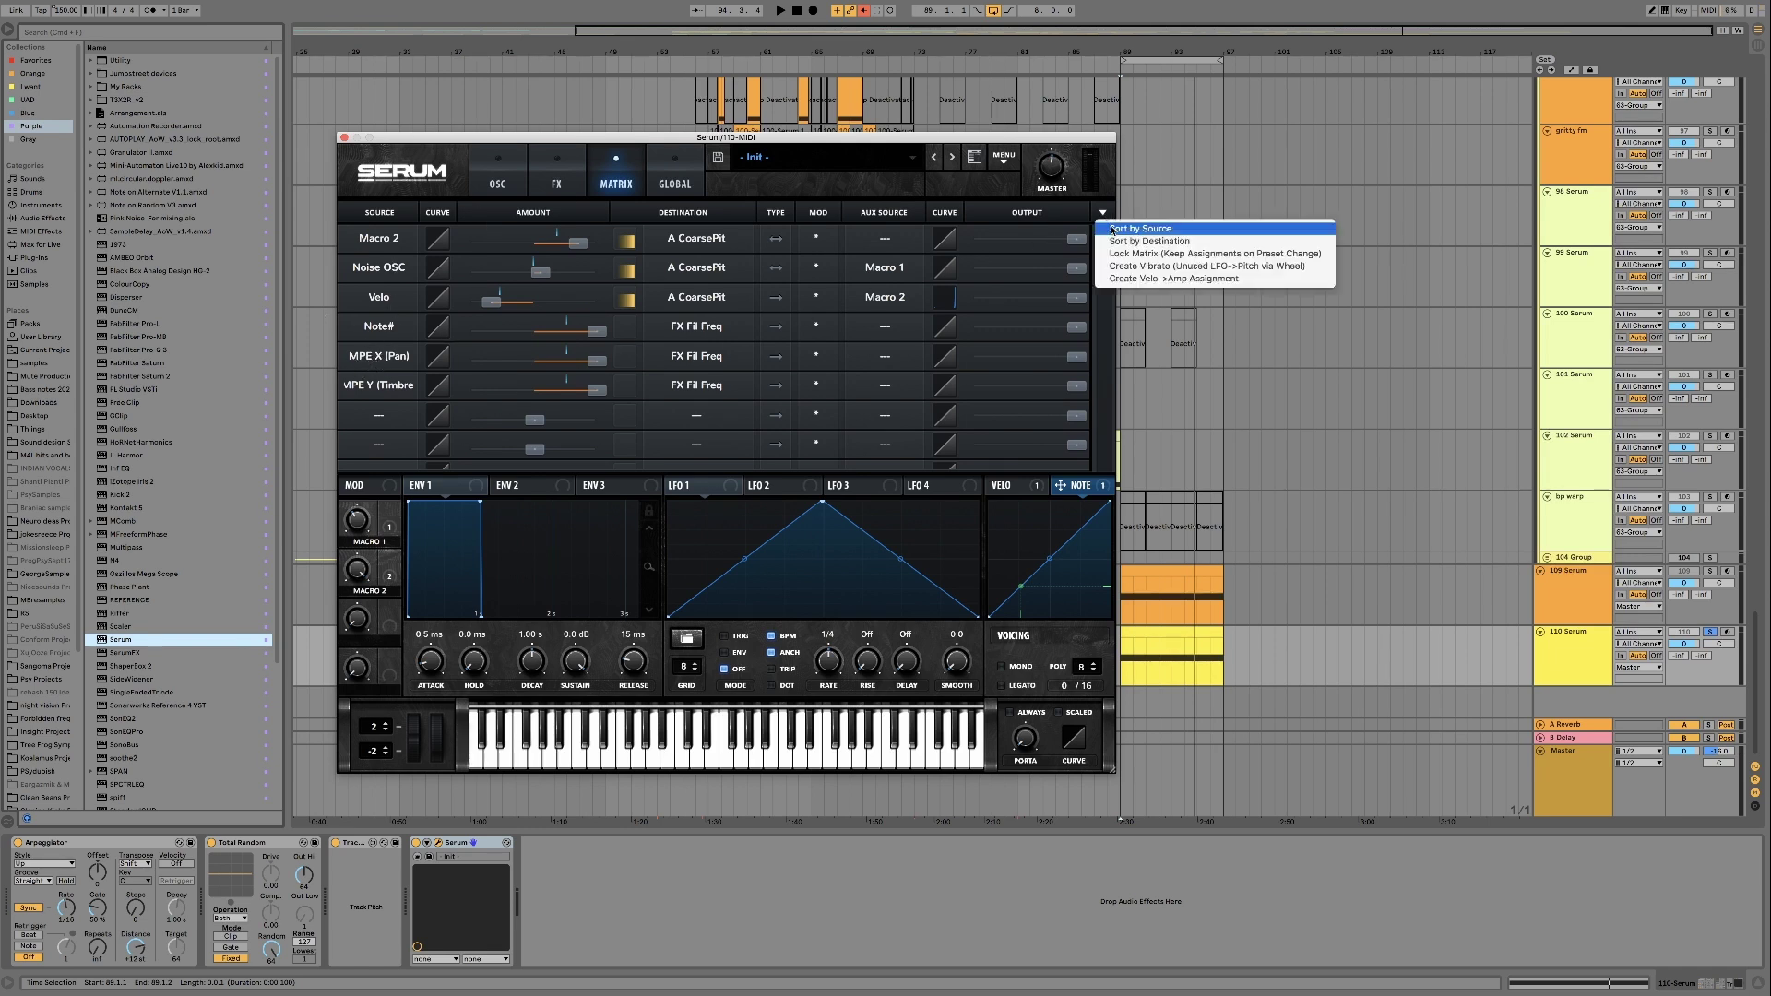
pyautogui.click(1147, 229)
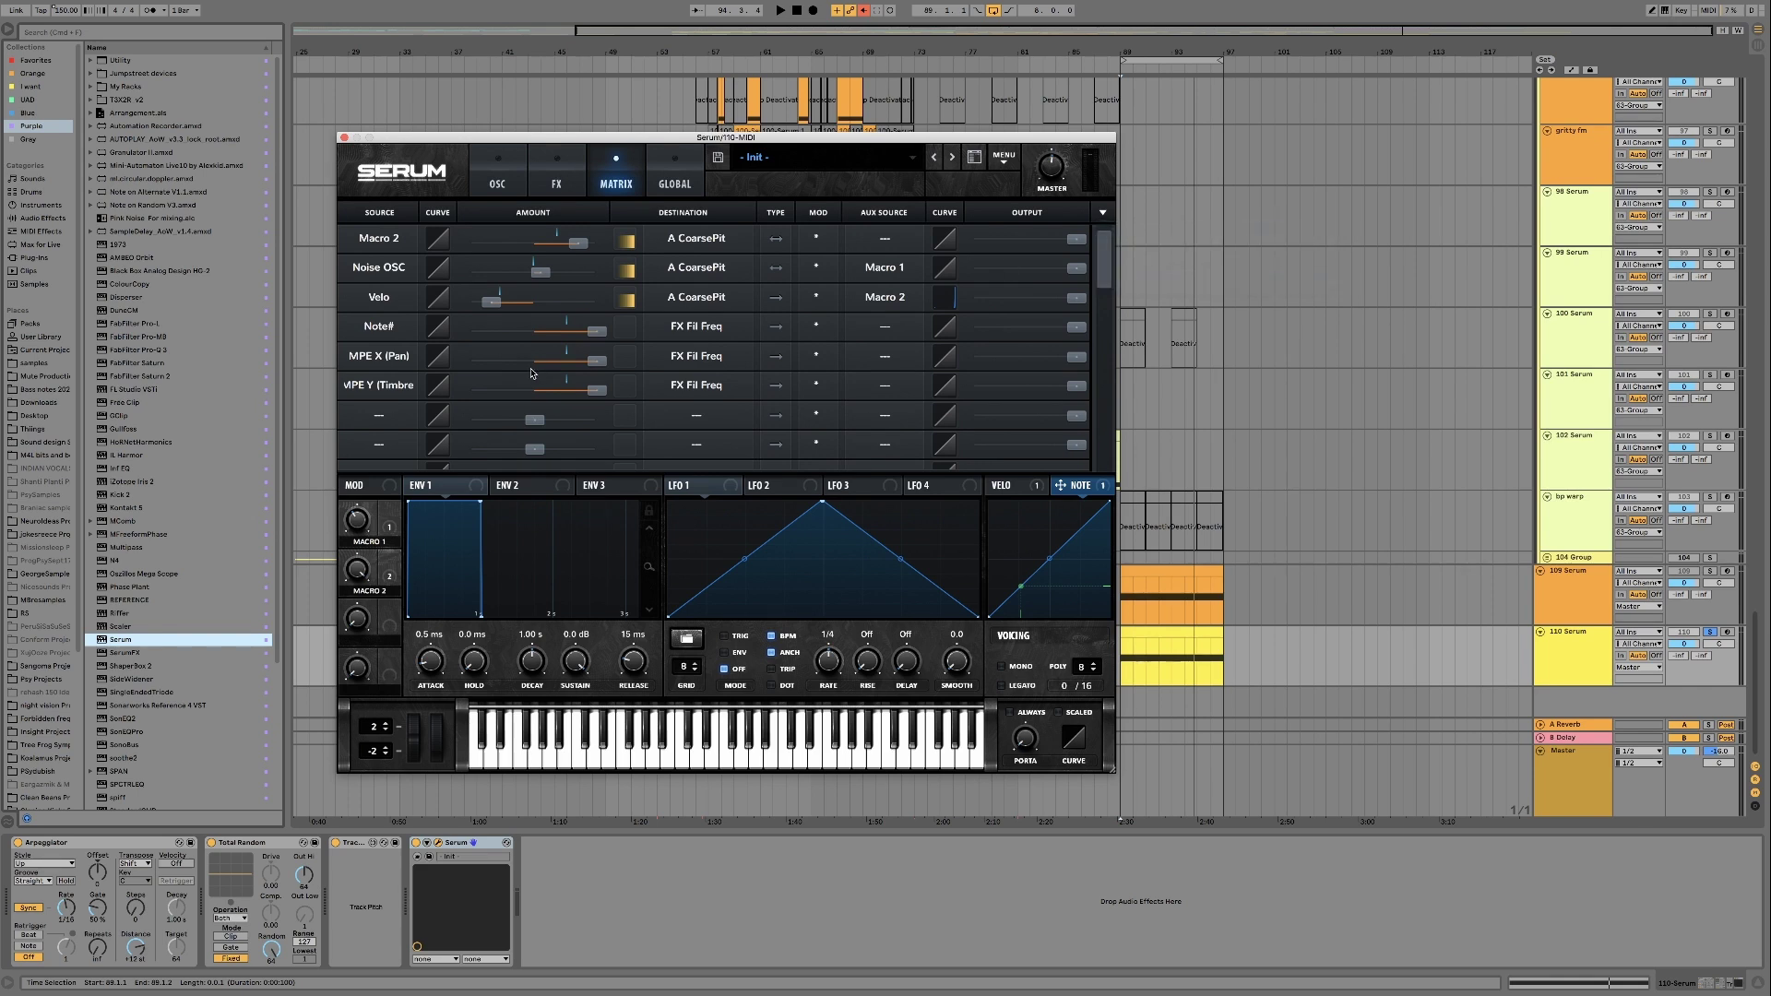
# Replace the MPE X (Pan) and MPE Y (Timbre) sources with Fixed in the modulation matrix
pyautogui.click(378, 367)
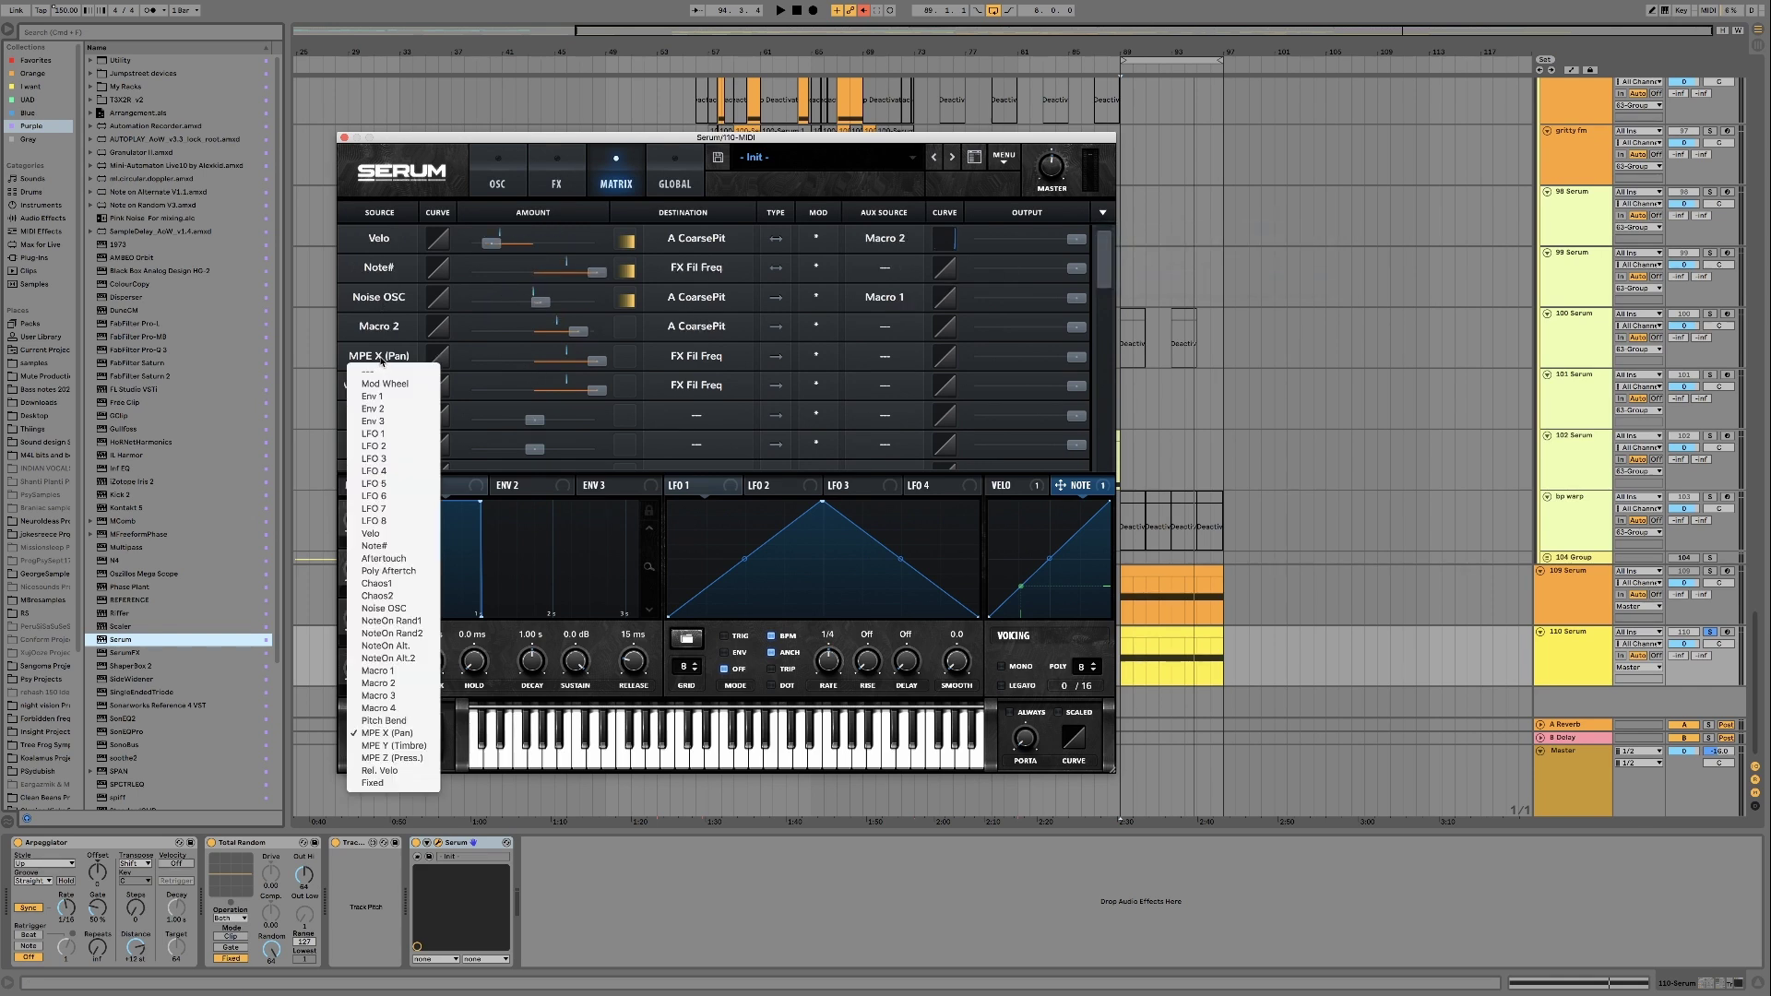
pyautogui.click(369, 783)
pyautogui.click(379, 384)
pyautogui.click(369, 812)
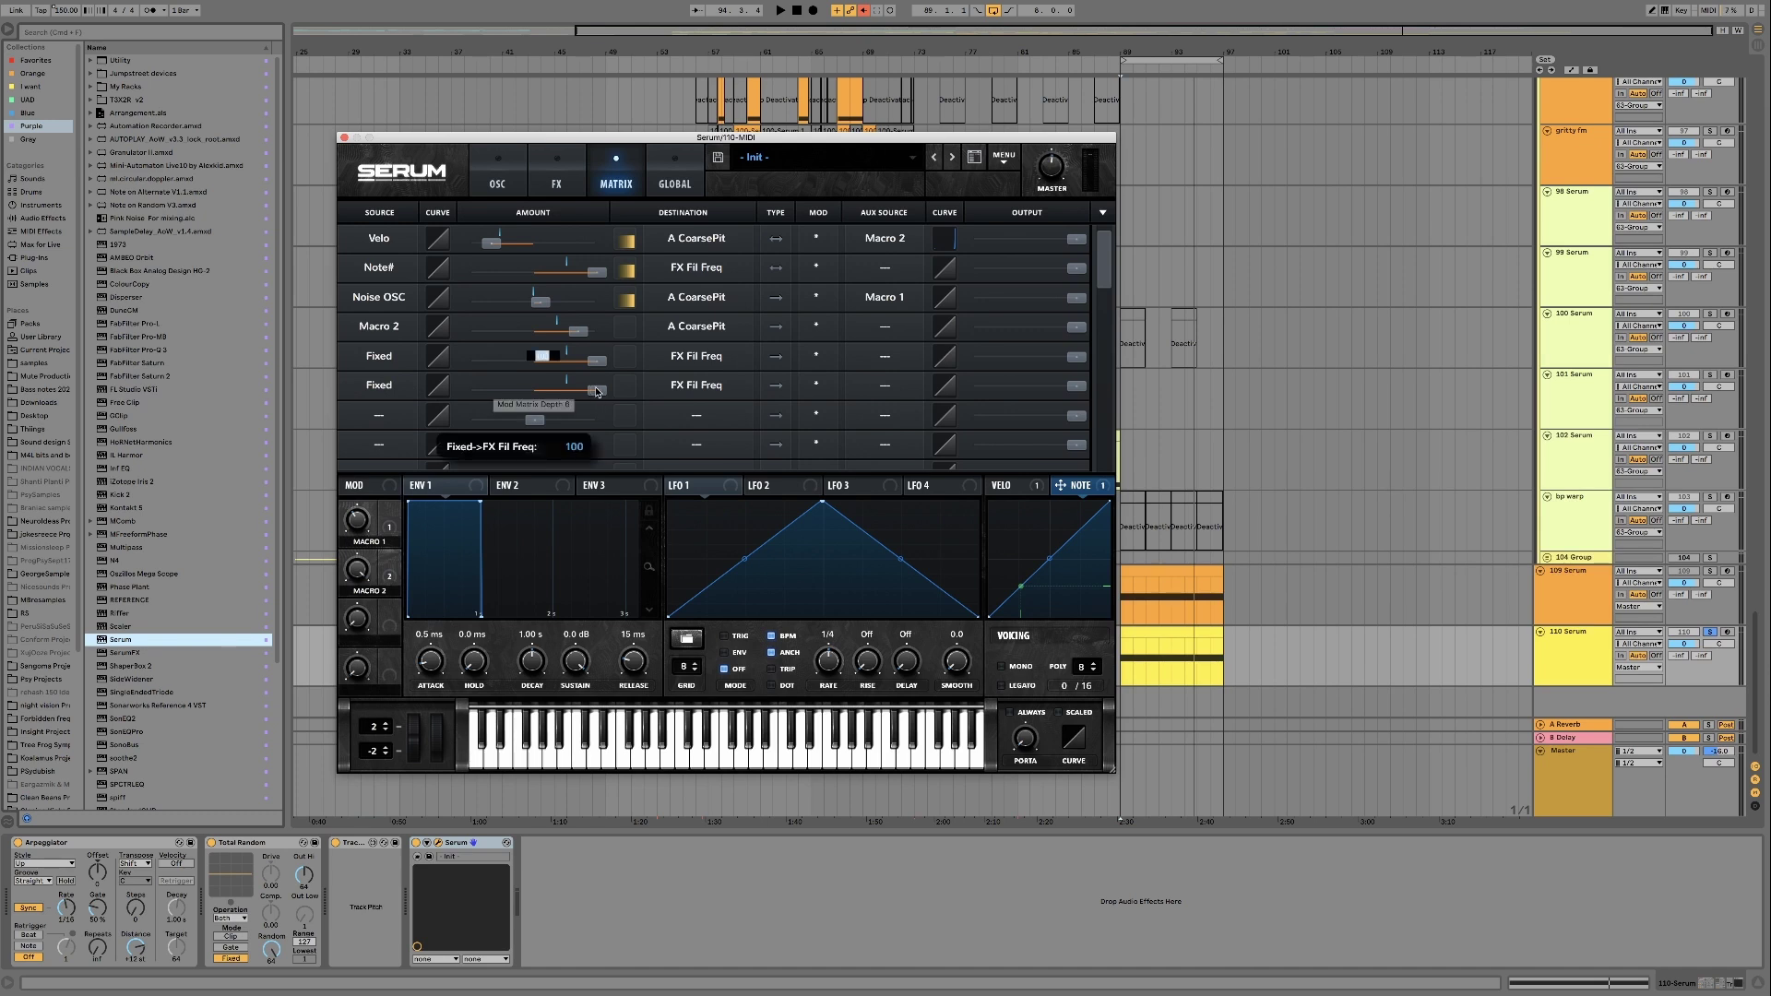
# Zero the amounts of both Fixed modulations on the FX filter frequency and audition the patch
pyautogui.write('0')
pyautogui.press('Return')
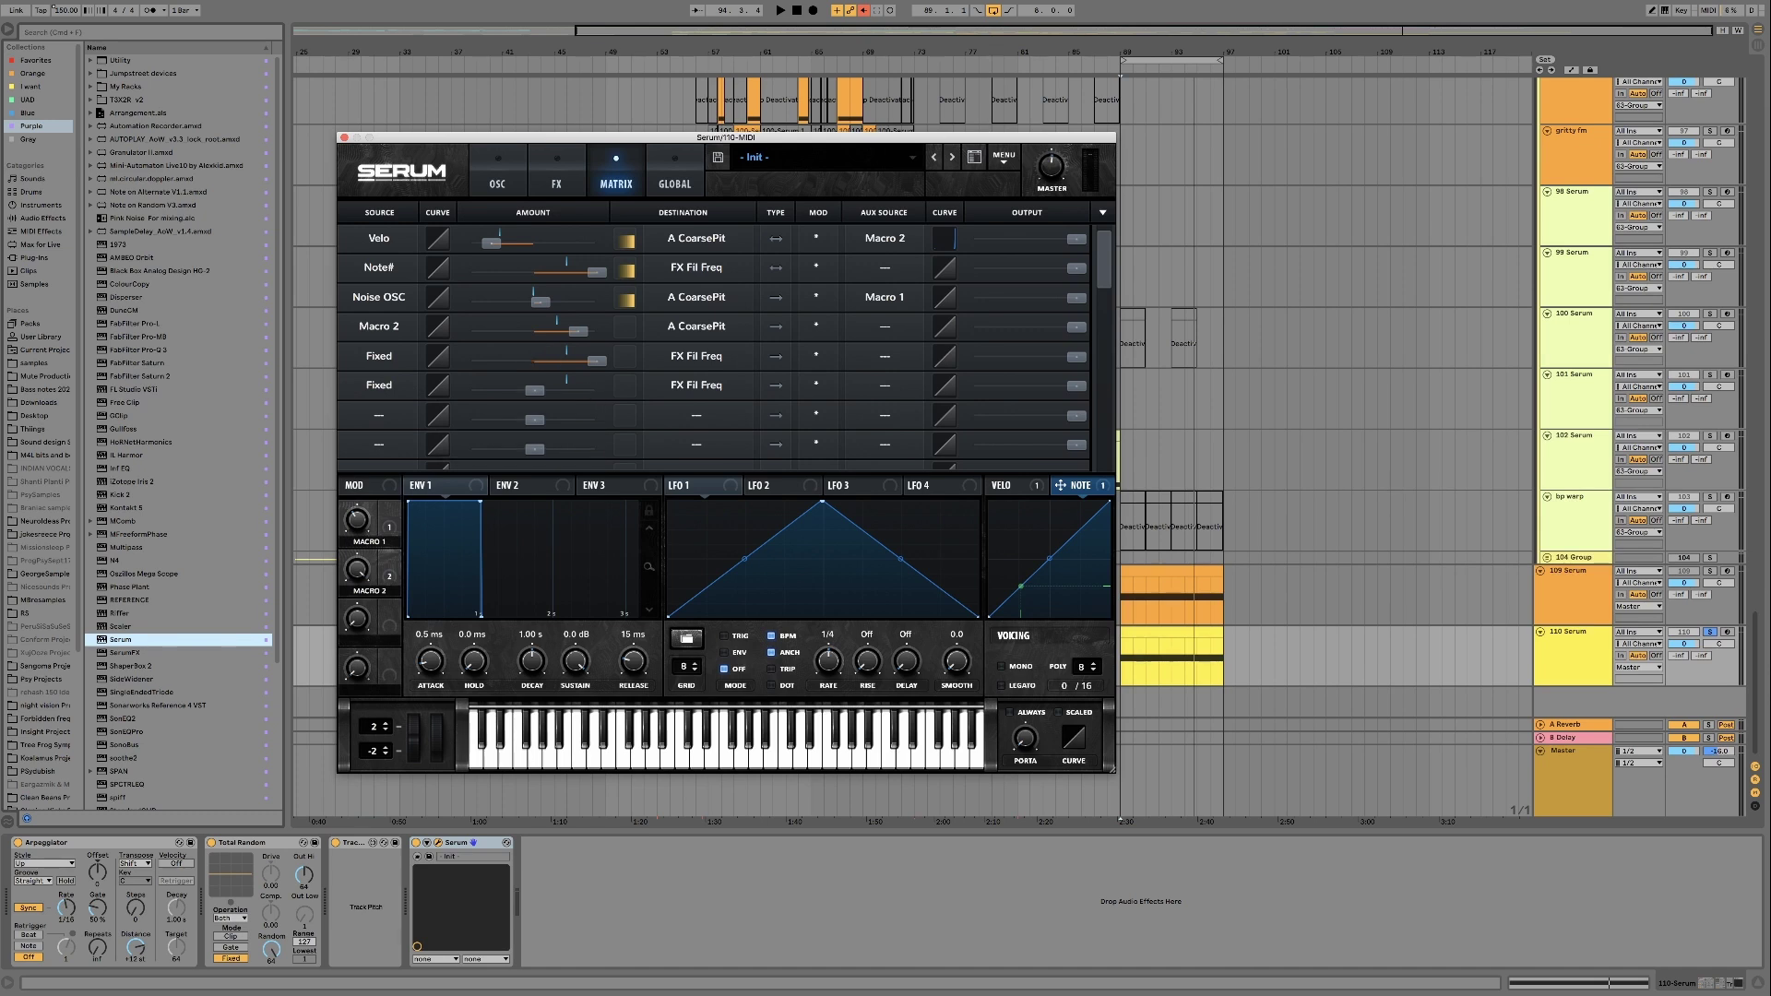
pyautogui.doubleClick(601, 364)
pyautogui.press('space')
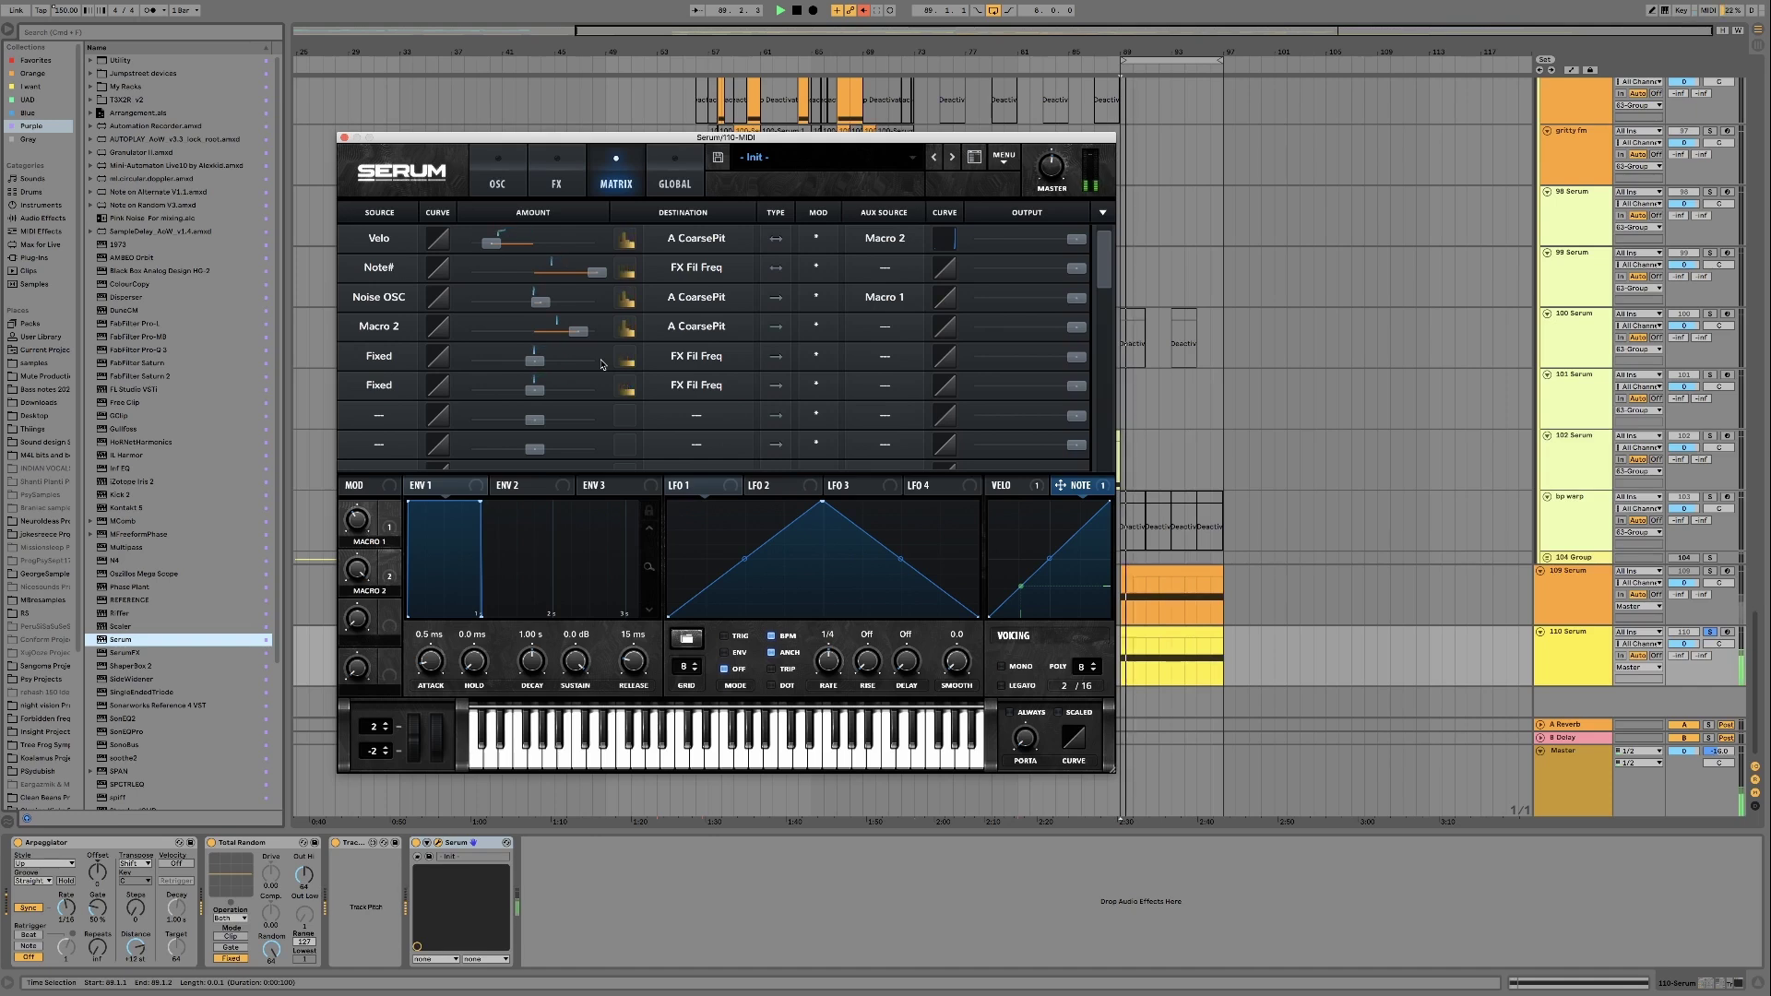
pyautogui.press('space')
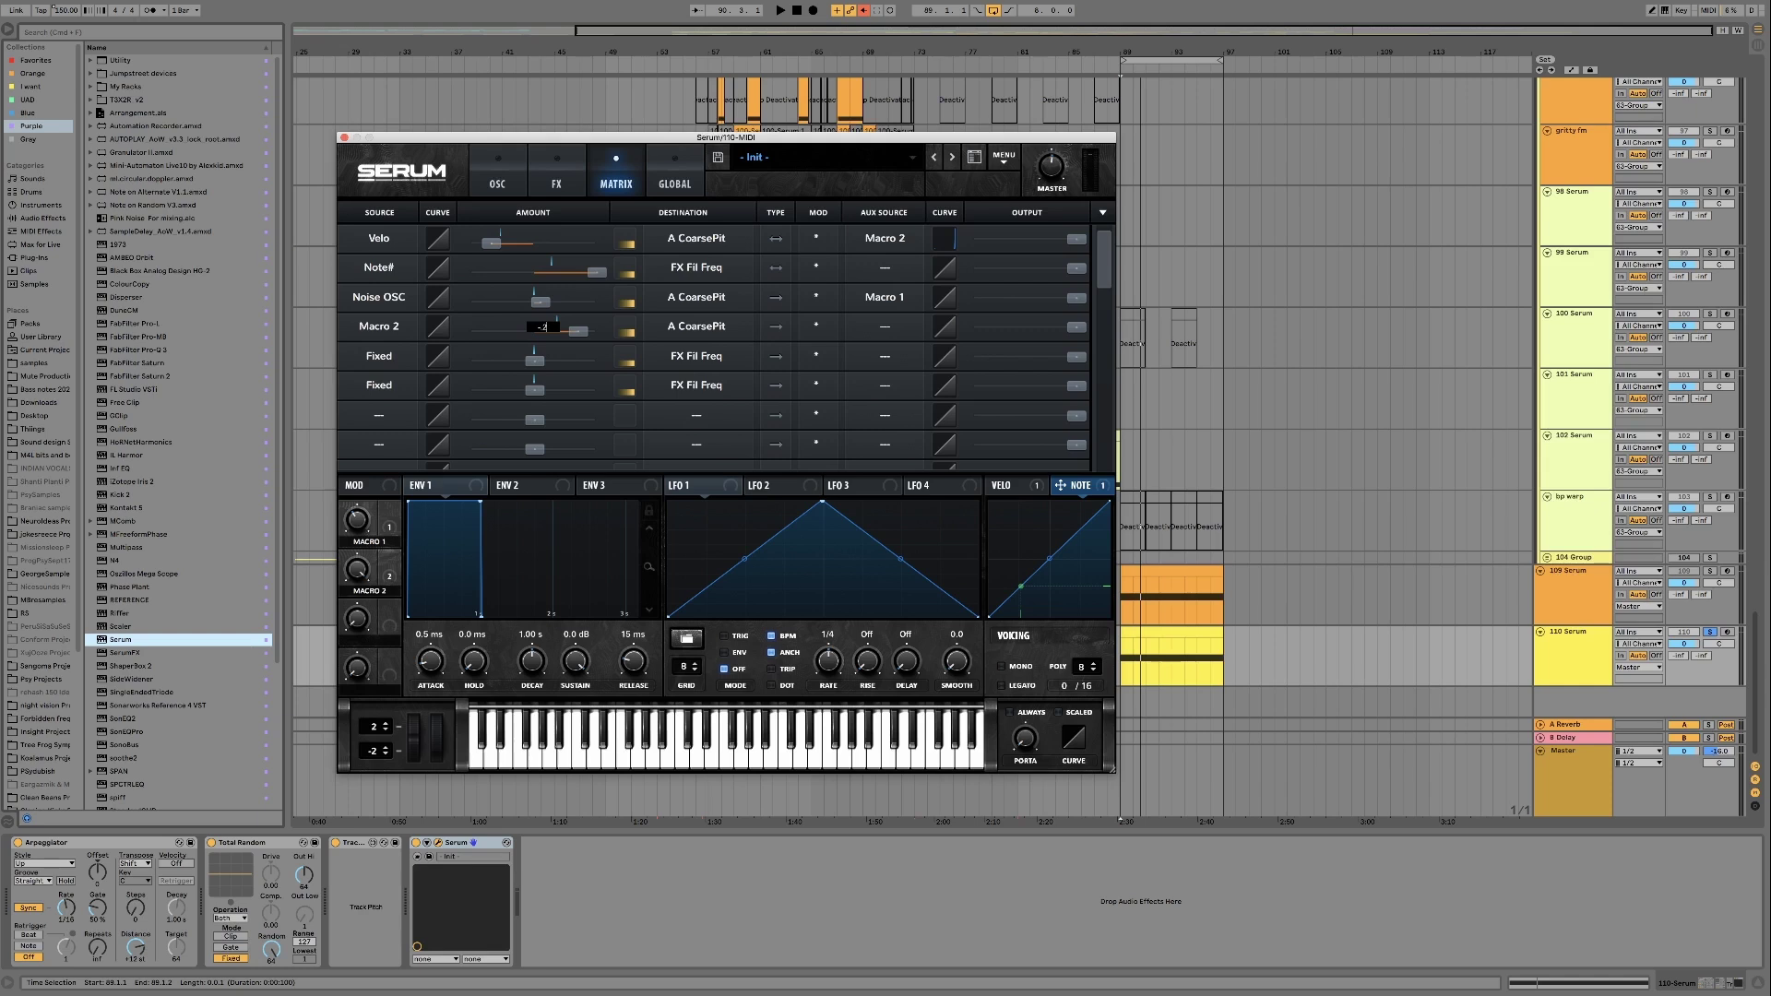
# Enter a small negative amount for the first Fixed modulation of the FX filter frequency and play it back
pyautogui.write('7')
pyautogui.press('Return')
pyautogui.press('space')
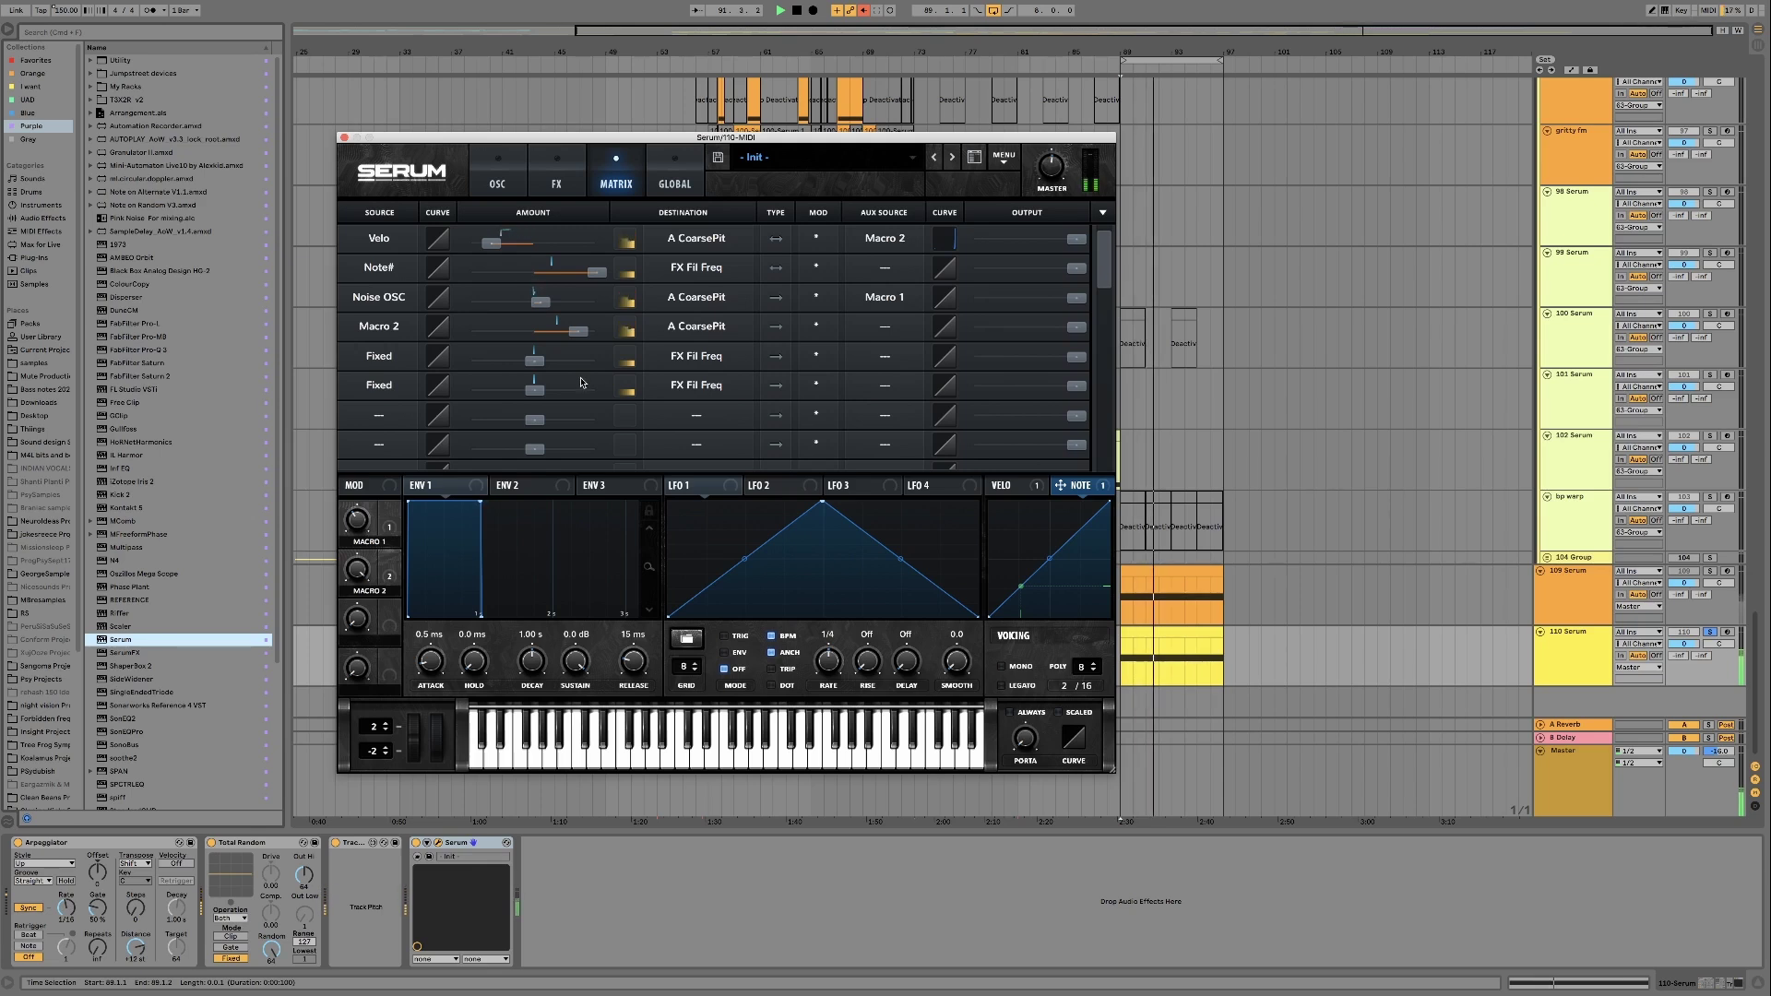
pyautogui.press('space')
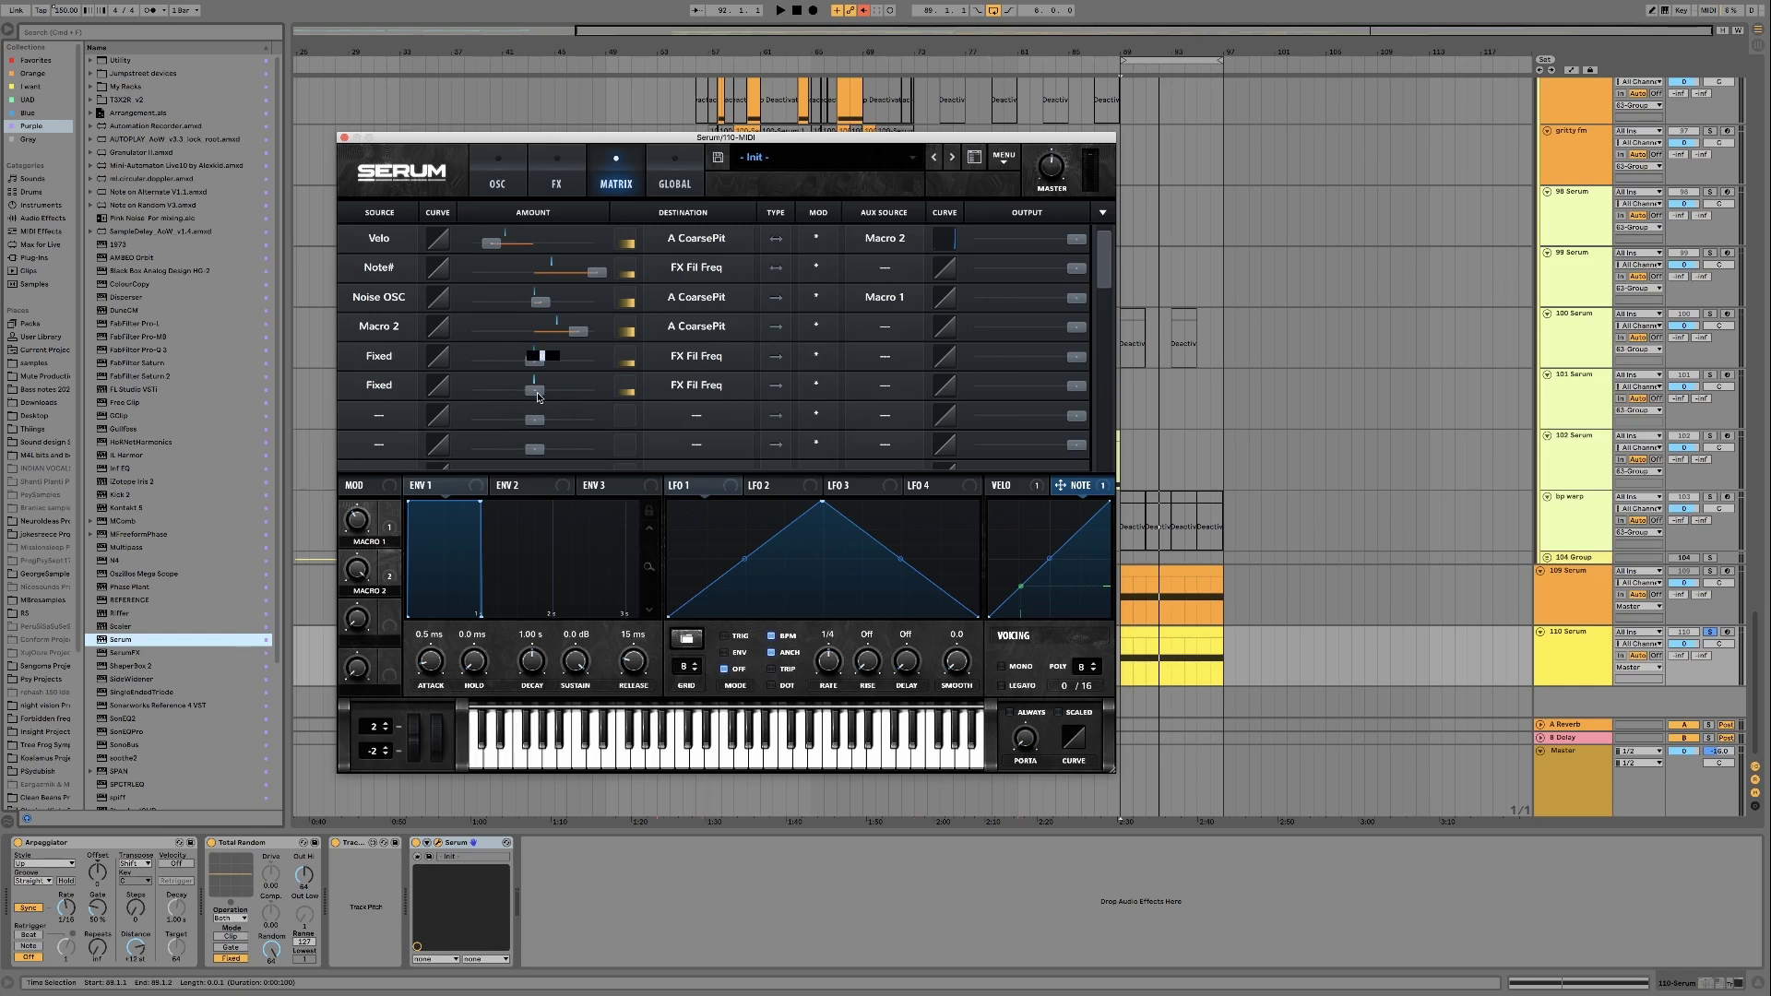
# Offset the second Fixed modulation of the FX filter frequency slightly negative and audition it while adjusting Macro 2
pyautogui.write('st')
pyautogui.press('Return')
pyautogui.press('space')
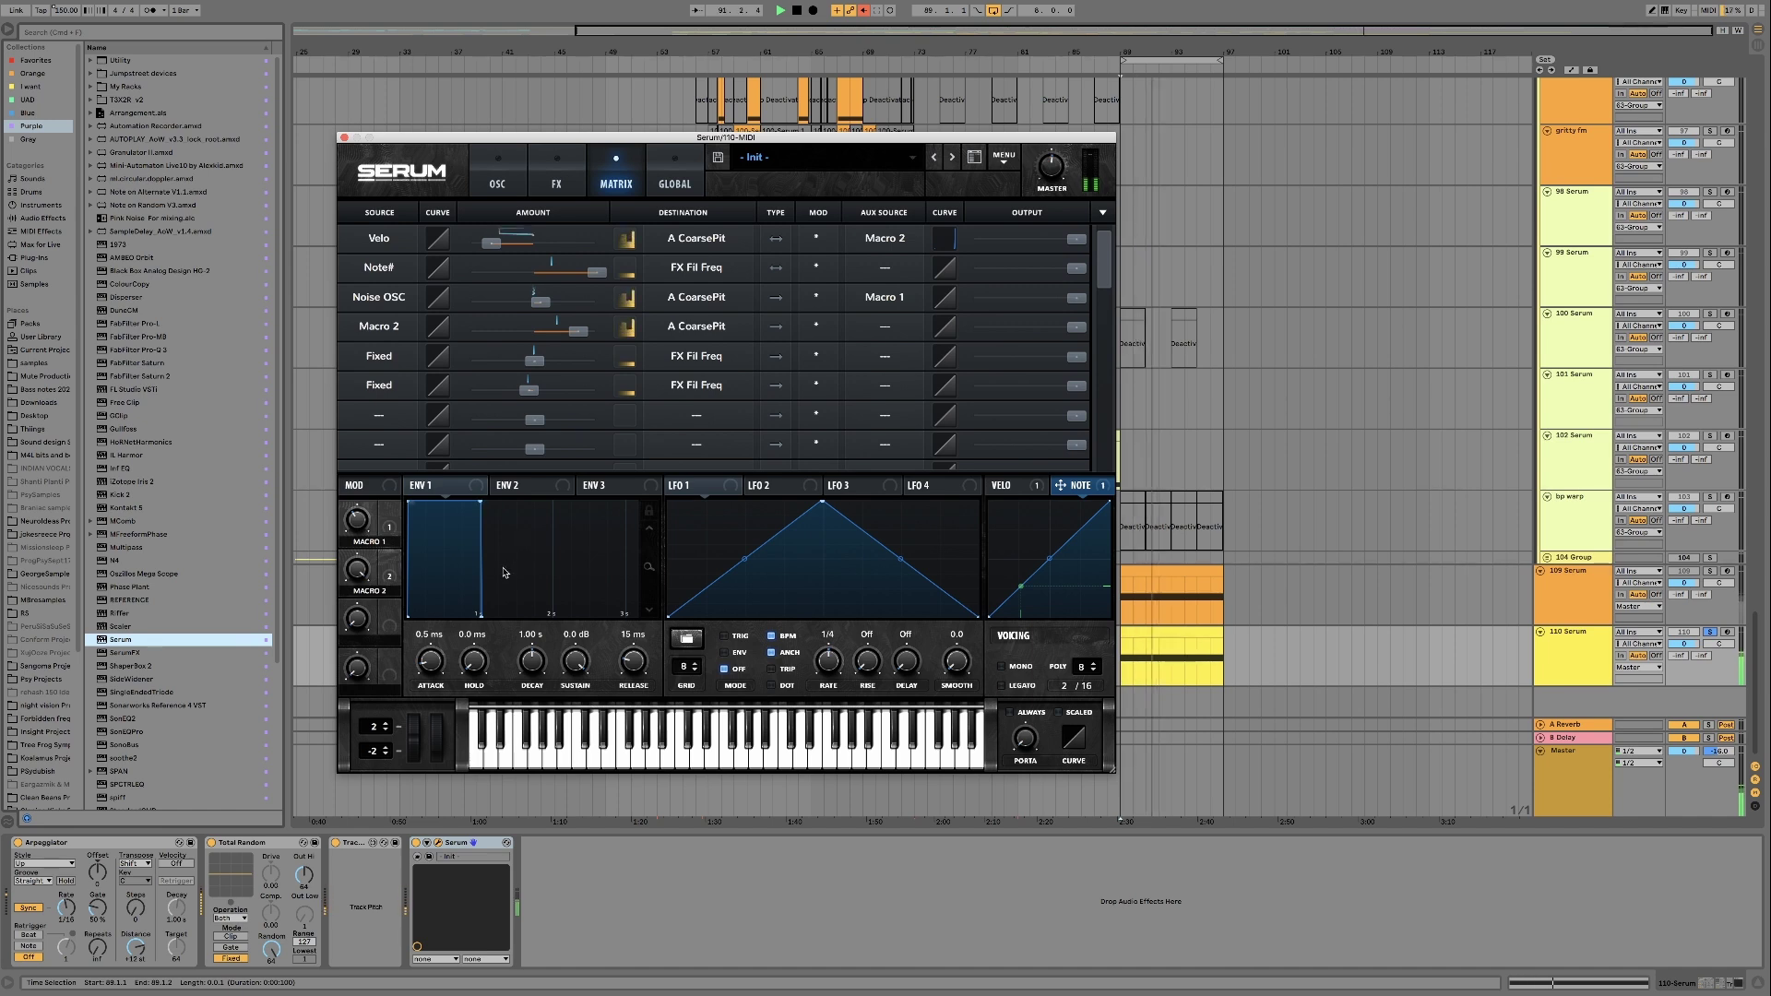
pyautogui.moveTo(357, 571)
pyautogui.mouseDown()
pyautogui.moveTo(336, 710)
pyautogui.moveTo(348, 556)
pyautogui.mouseUp()
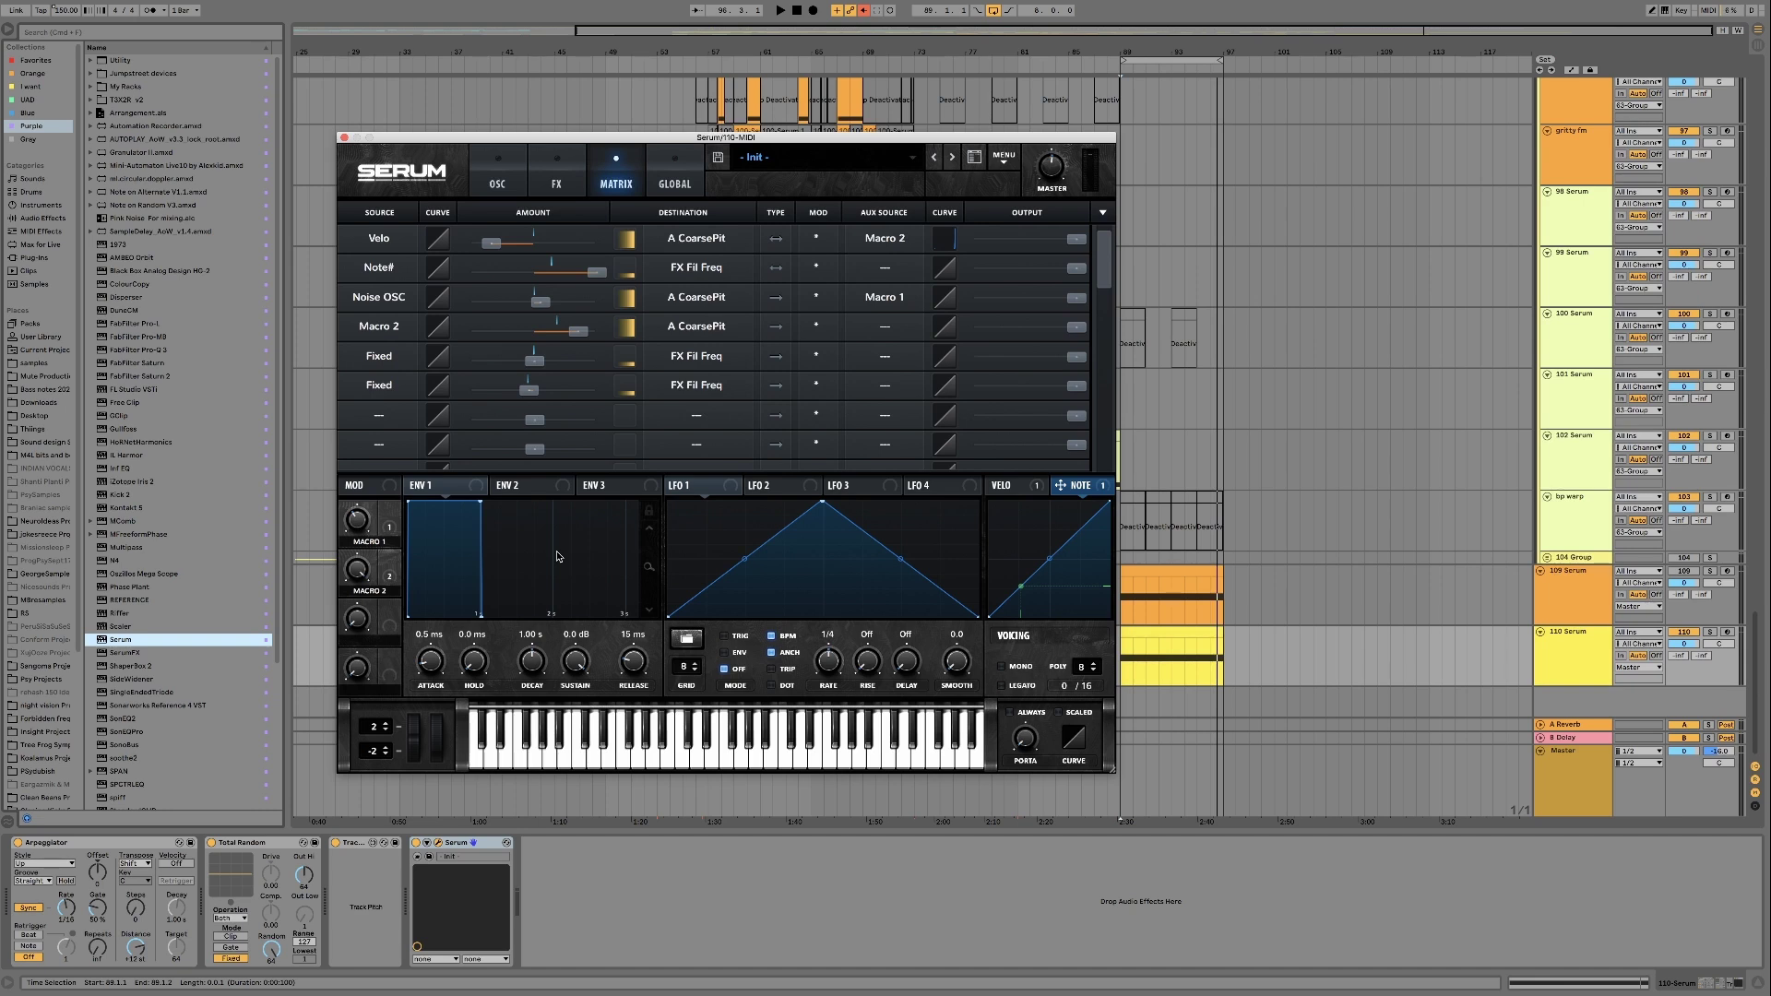
pyautogui.press('space')
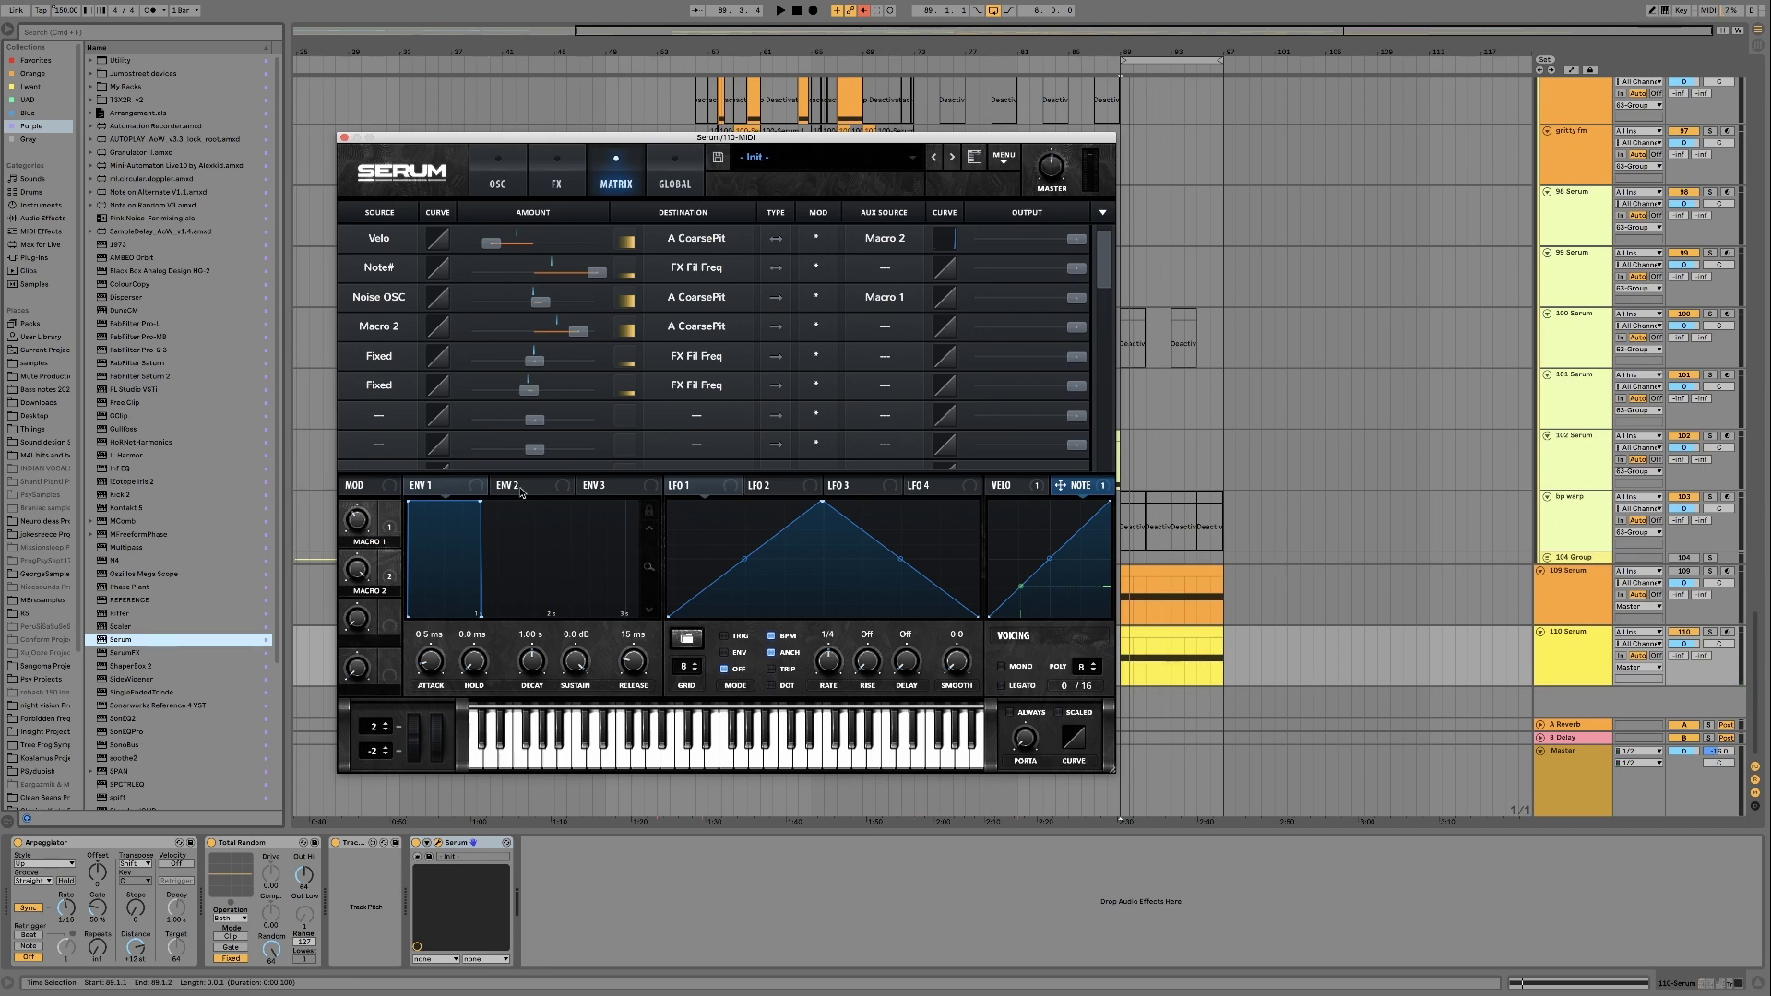
# Insert the Pitch MIDI effect before Serum at -12 st, and bypass it after auditioning
pyautogui.click(41, 232)
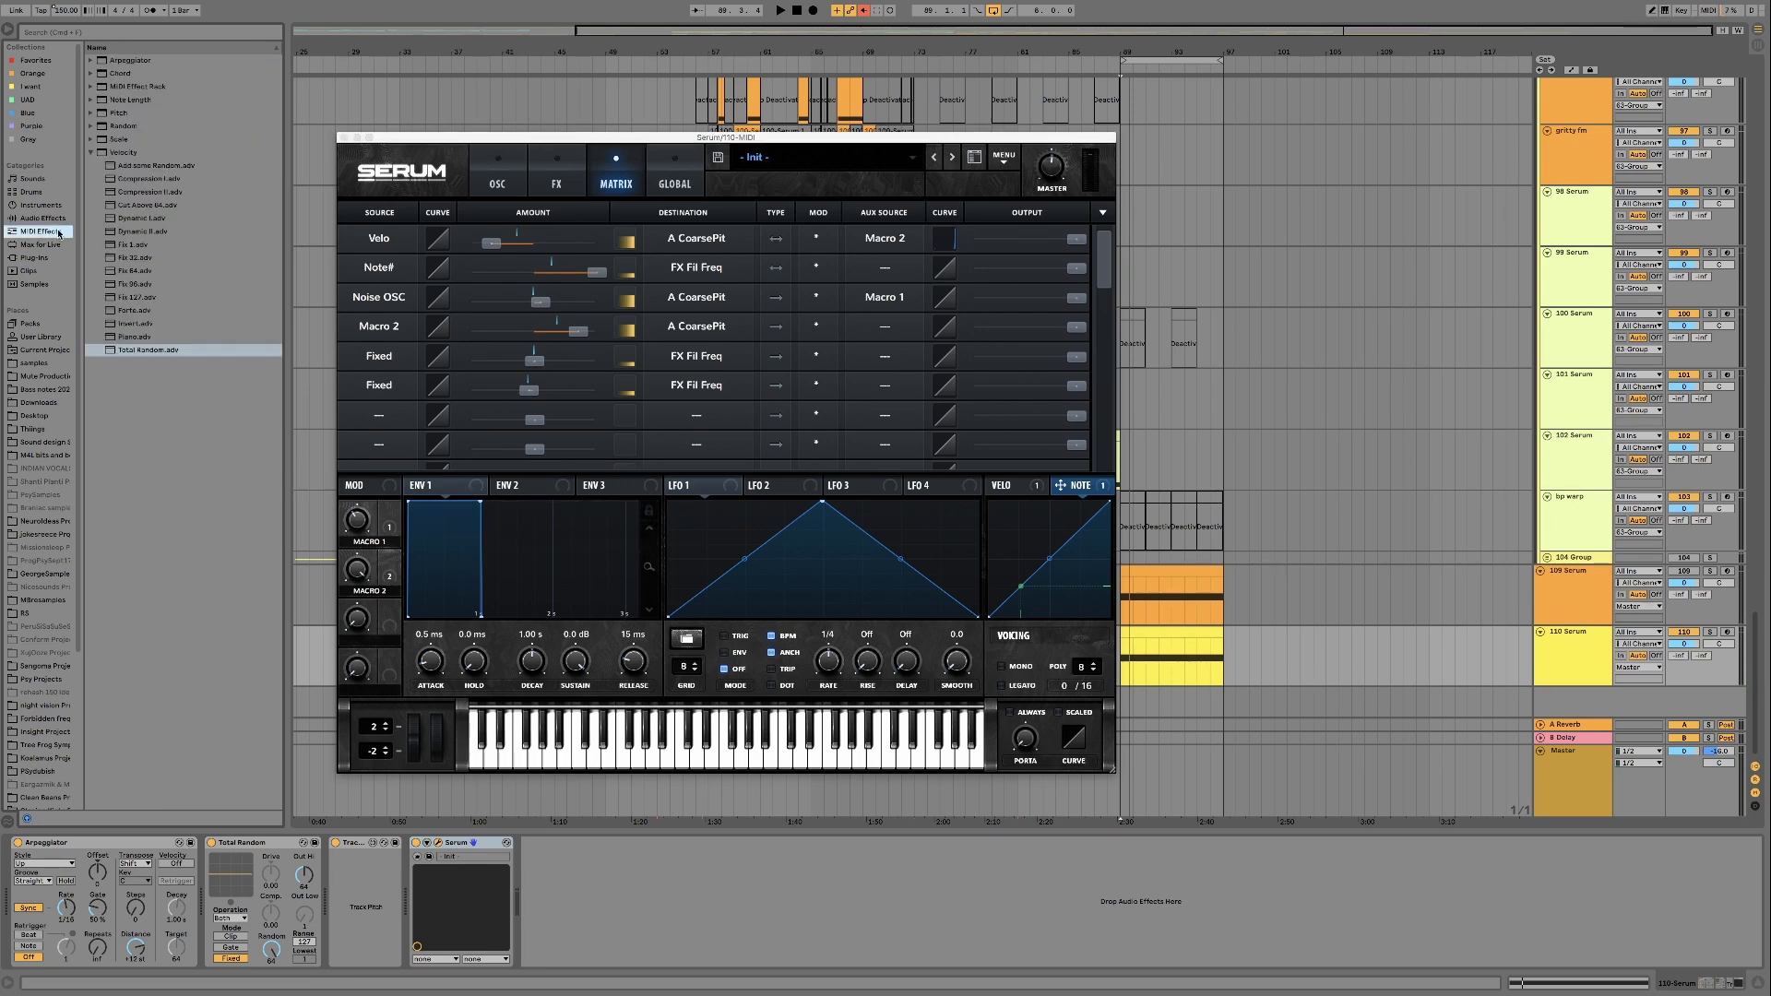
pyautogui.click(124, 113)
pyautogui.moveTo(662, 922); pyautogui.dragTo(583, 884)
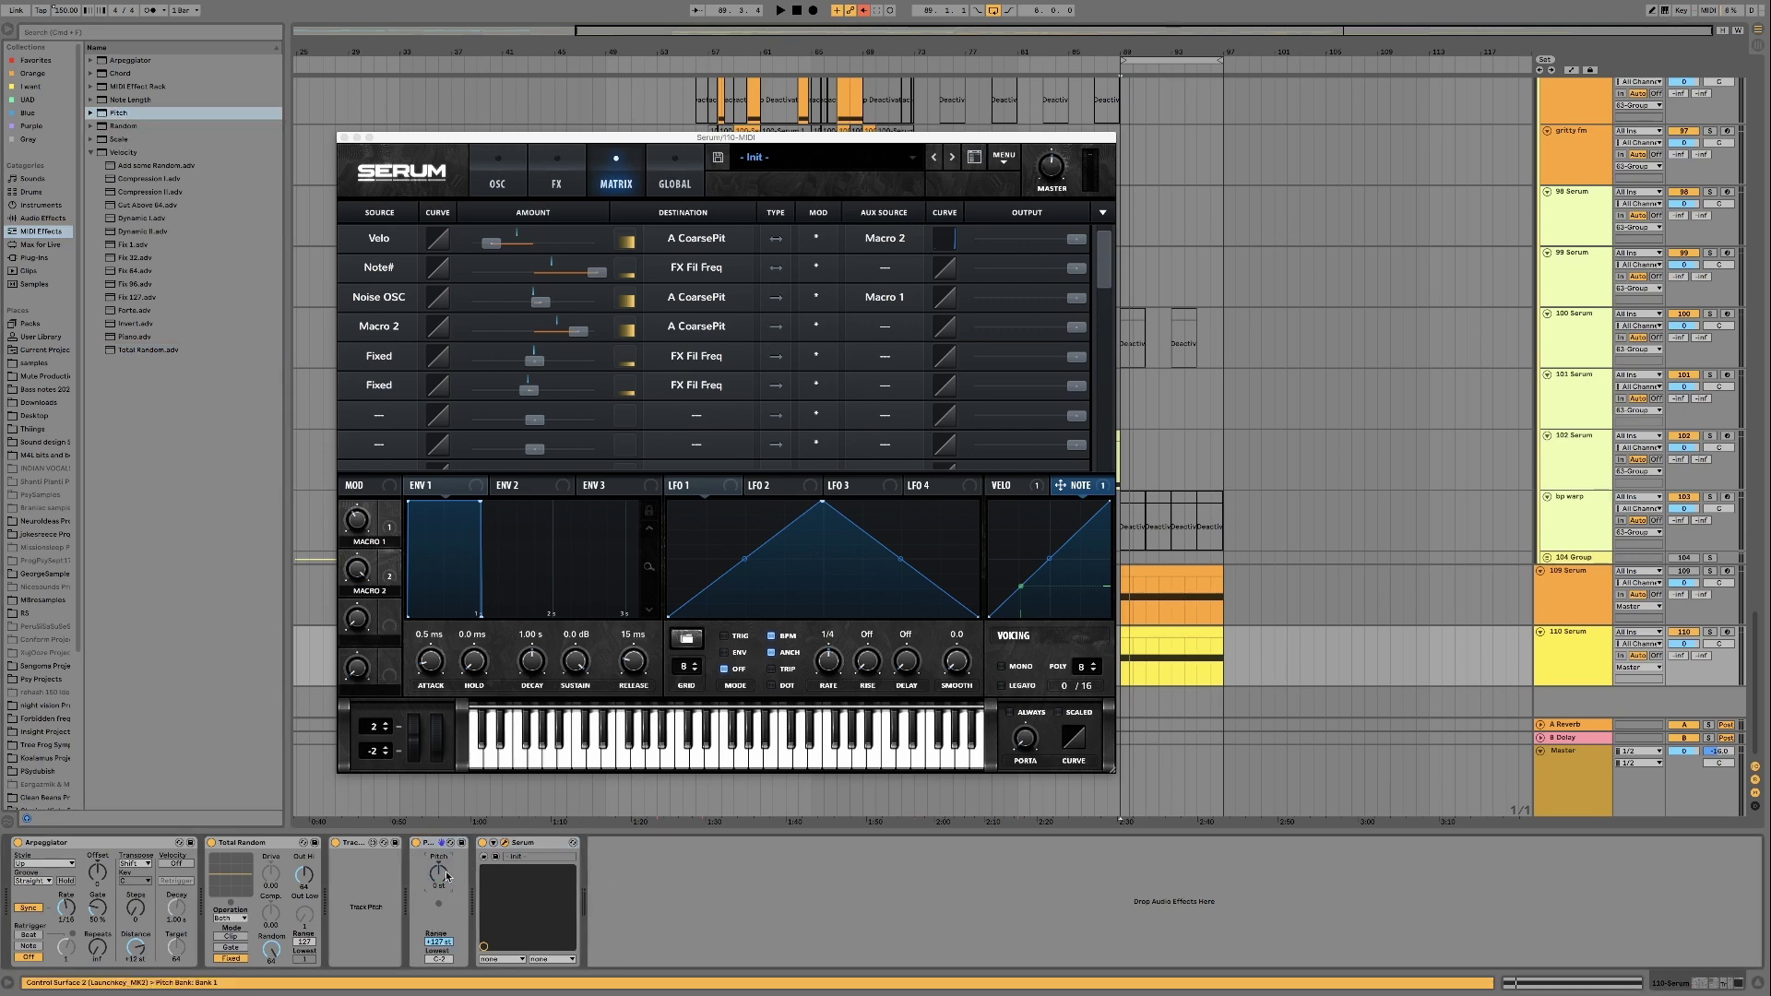
pyautogui.write('-12')
pyautogui.press('Return')
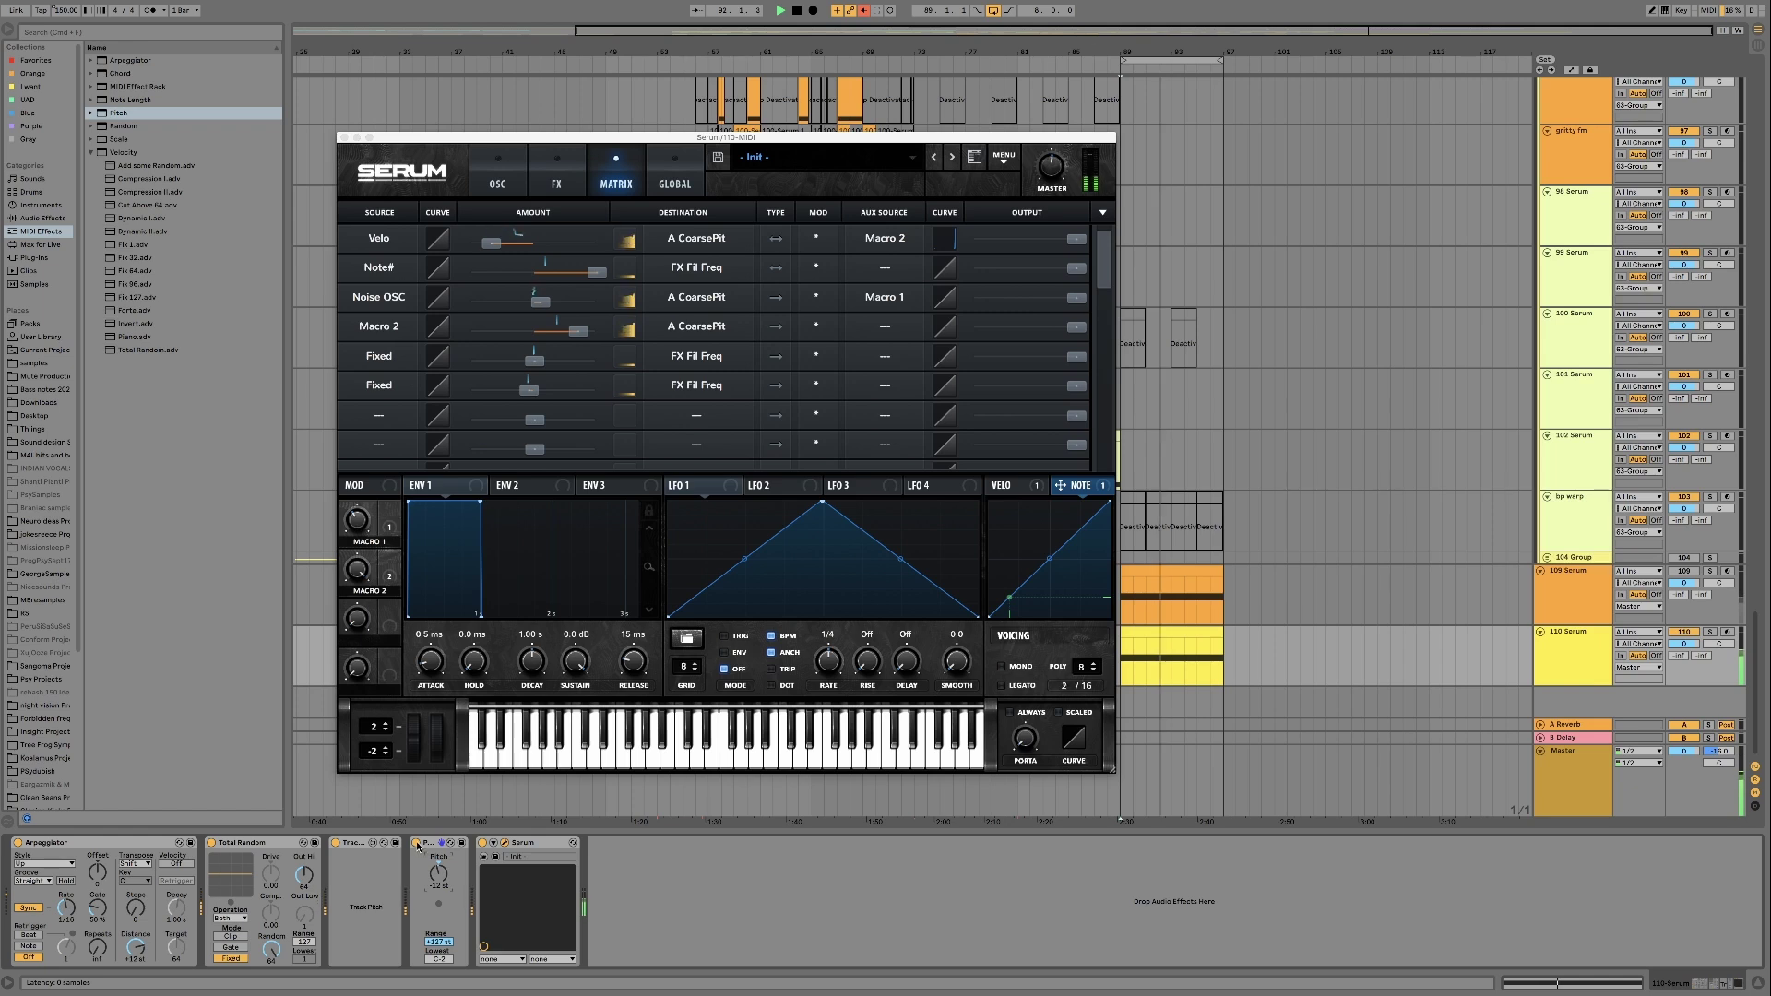
pyautogui.click(580, 861)
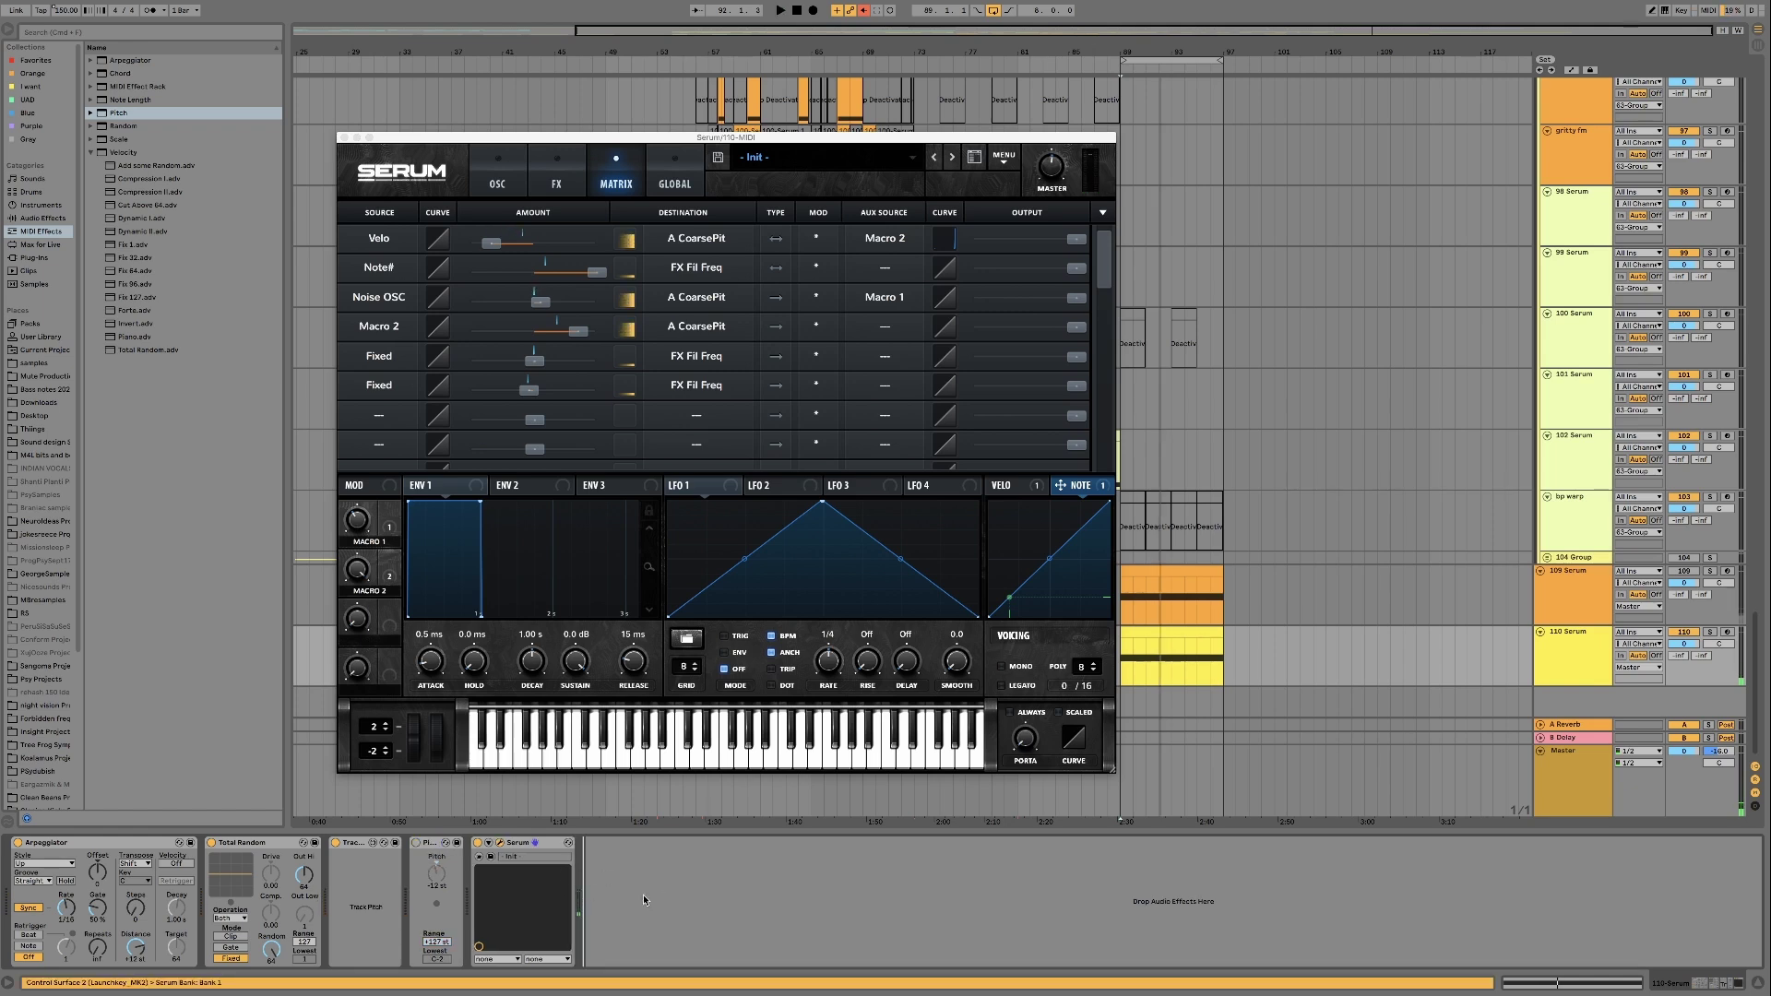
# Assign NoteOn Rand2 as the modulation source for oscillator A's pan
pyautogui.click(557, 180)
pyautogui.click(509, 185)
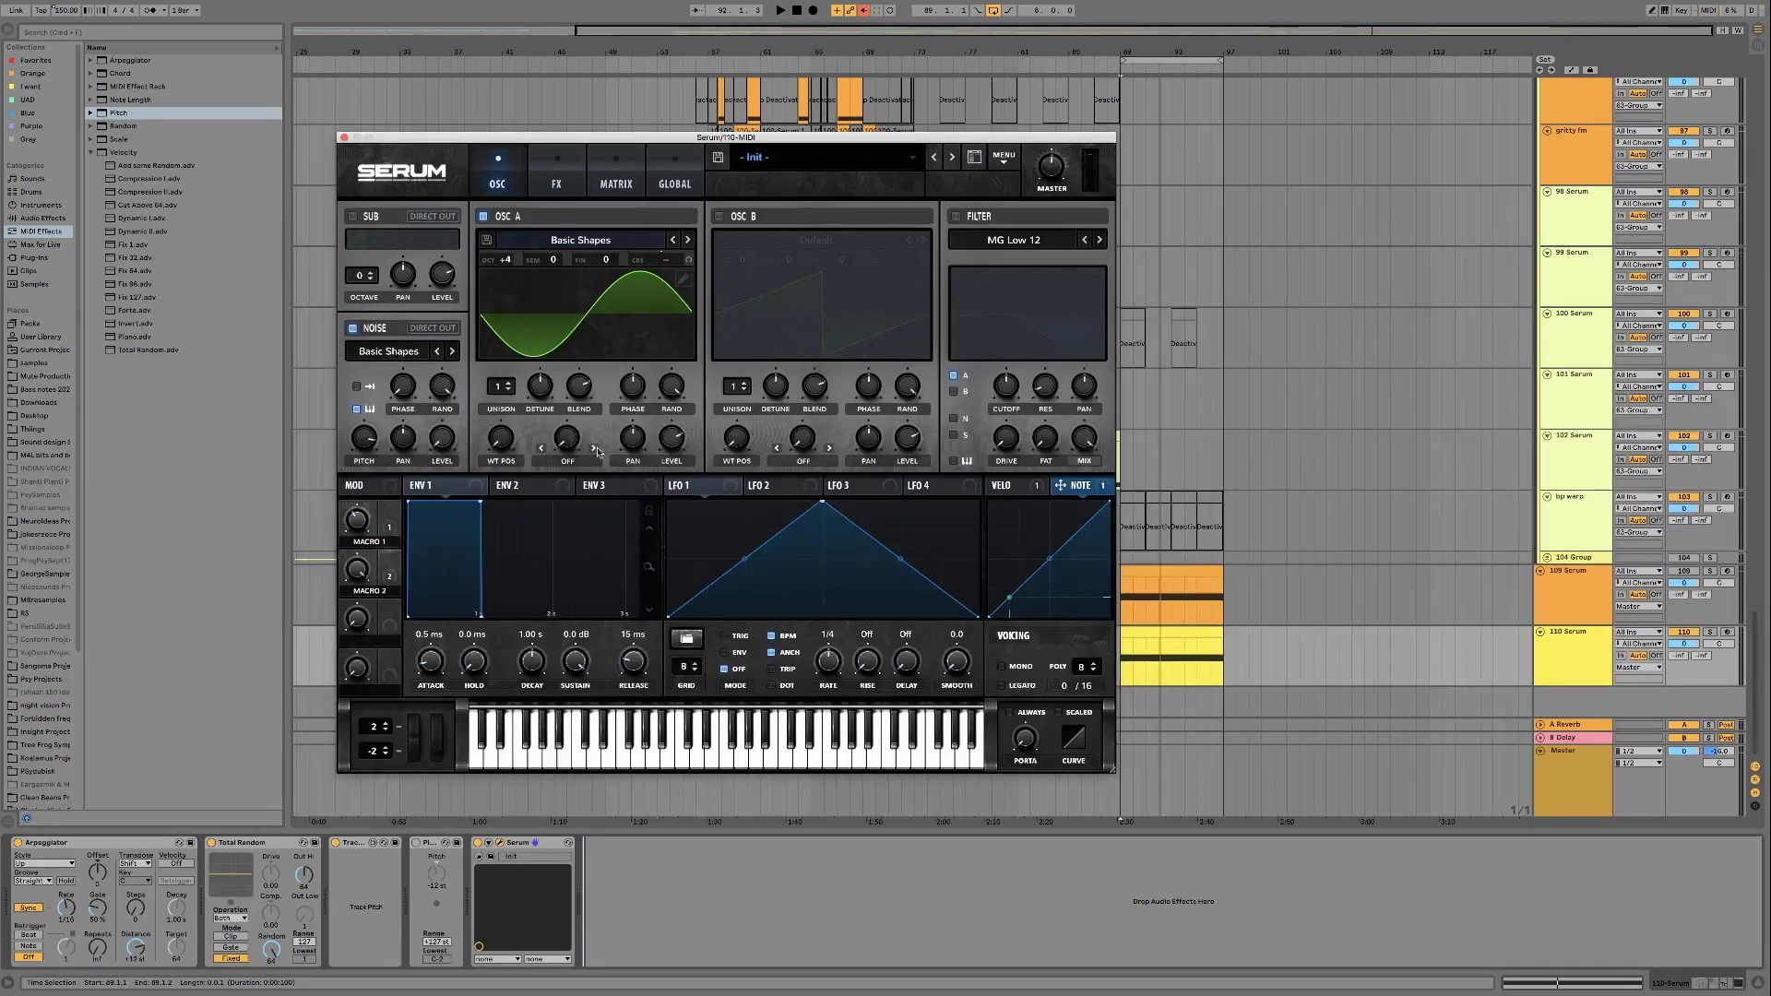
pyautogui.rightClick(632, 441)
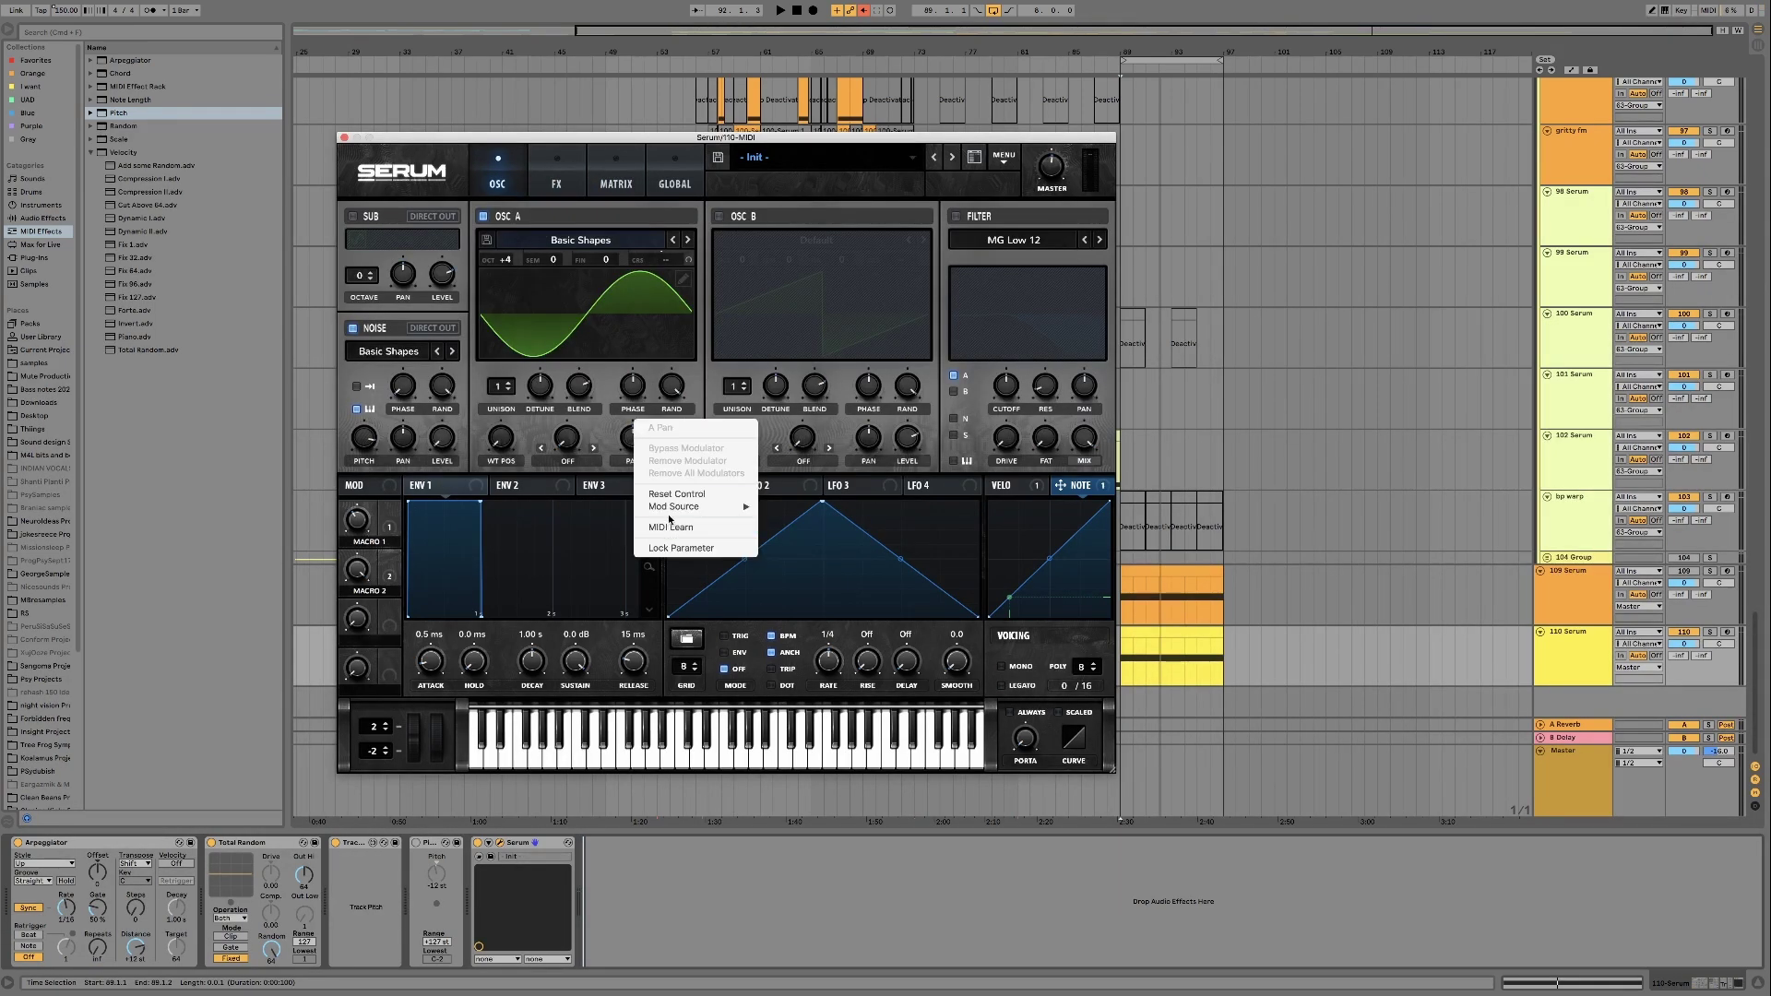
pyautogui.moveTo(729, 508)
pyautogui.click(812, 757)
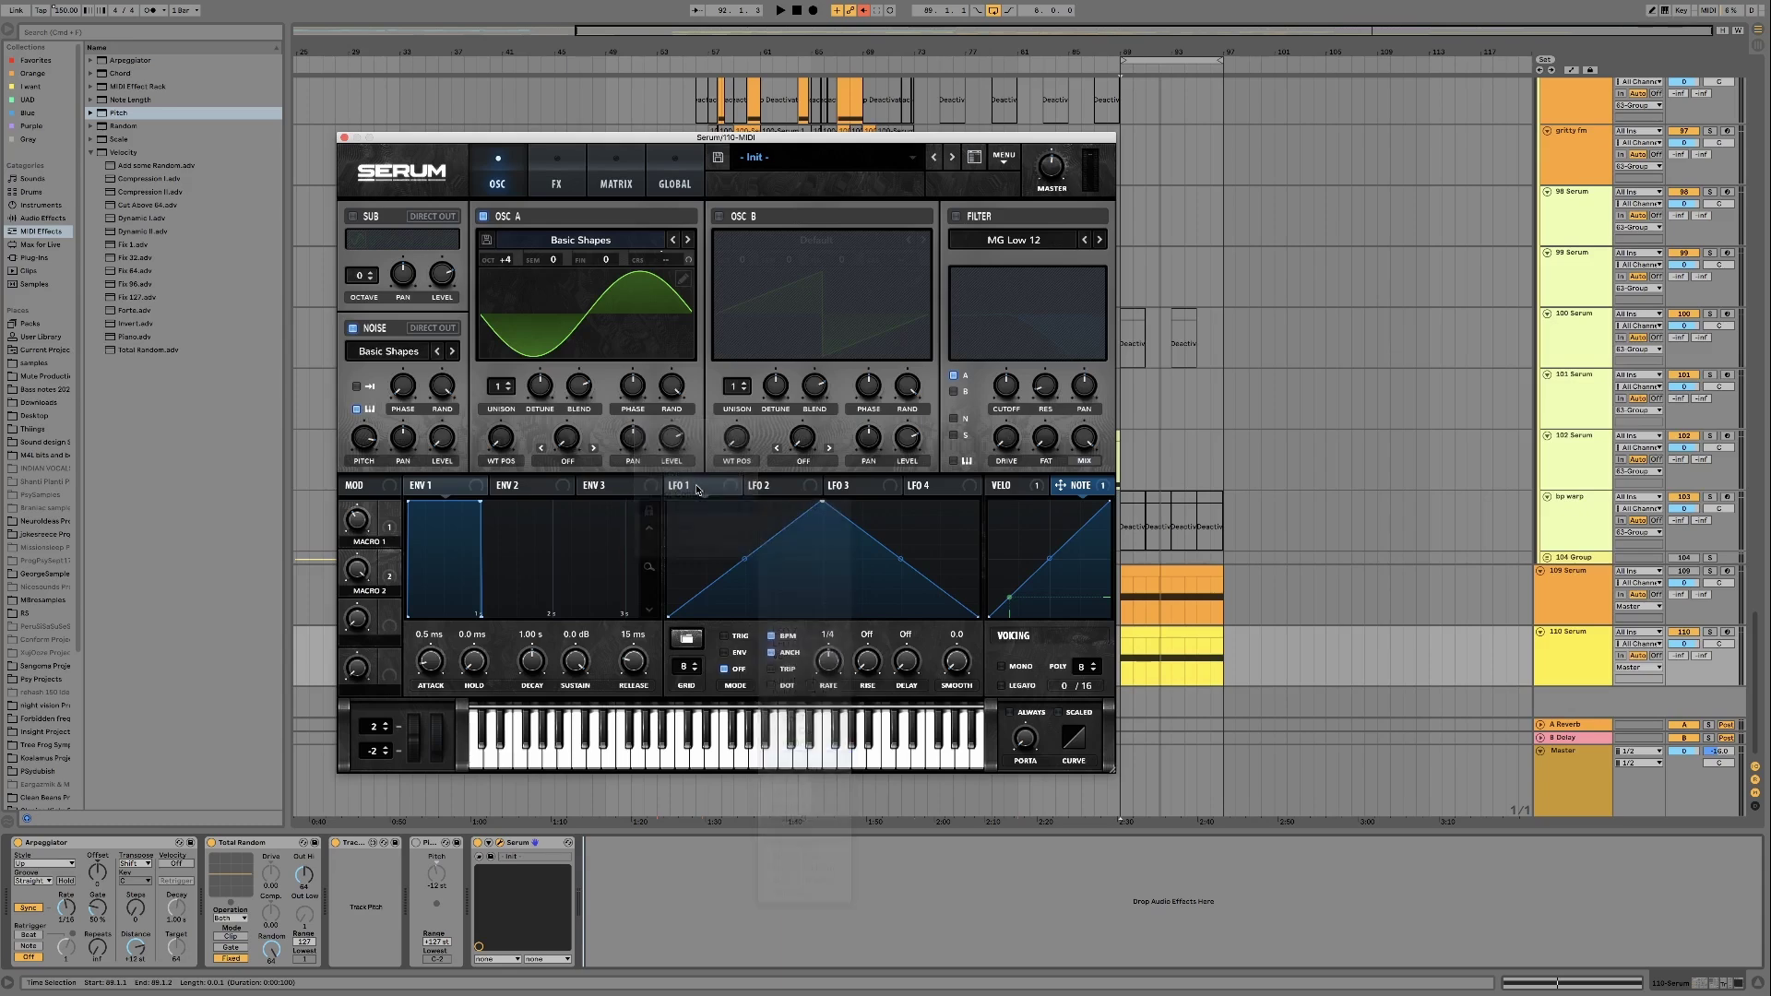
# Assign NoteOn Rand1 as the modulation source for envelope 1's release
pyautogui.rightClick(639, 669)
pyautogui.moveTo(701, 733)
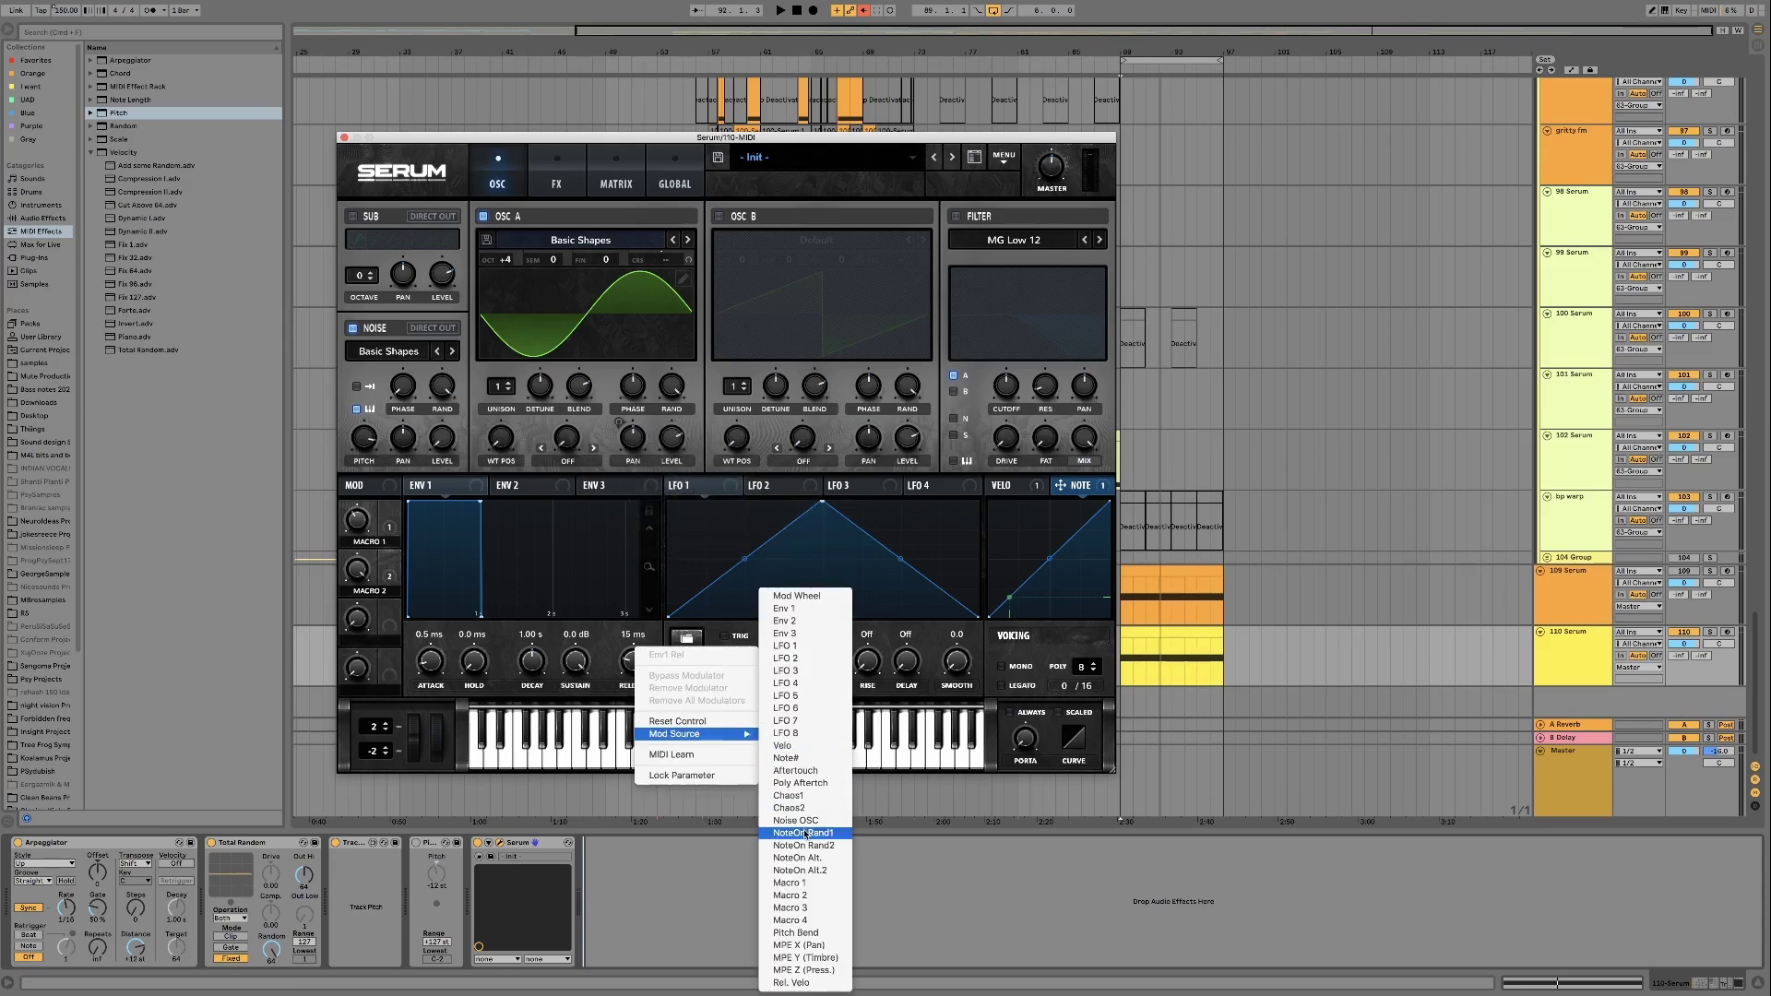
pyautogui.click(805, 833)
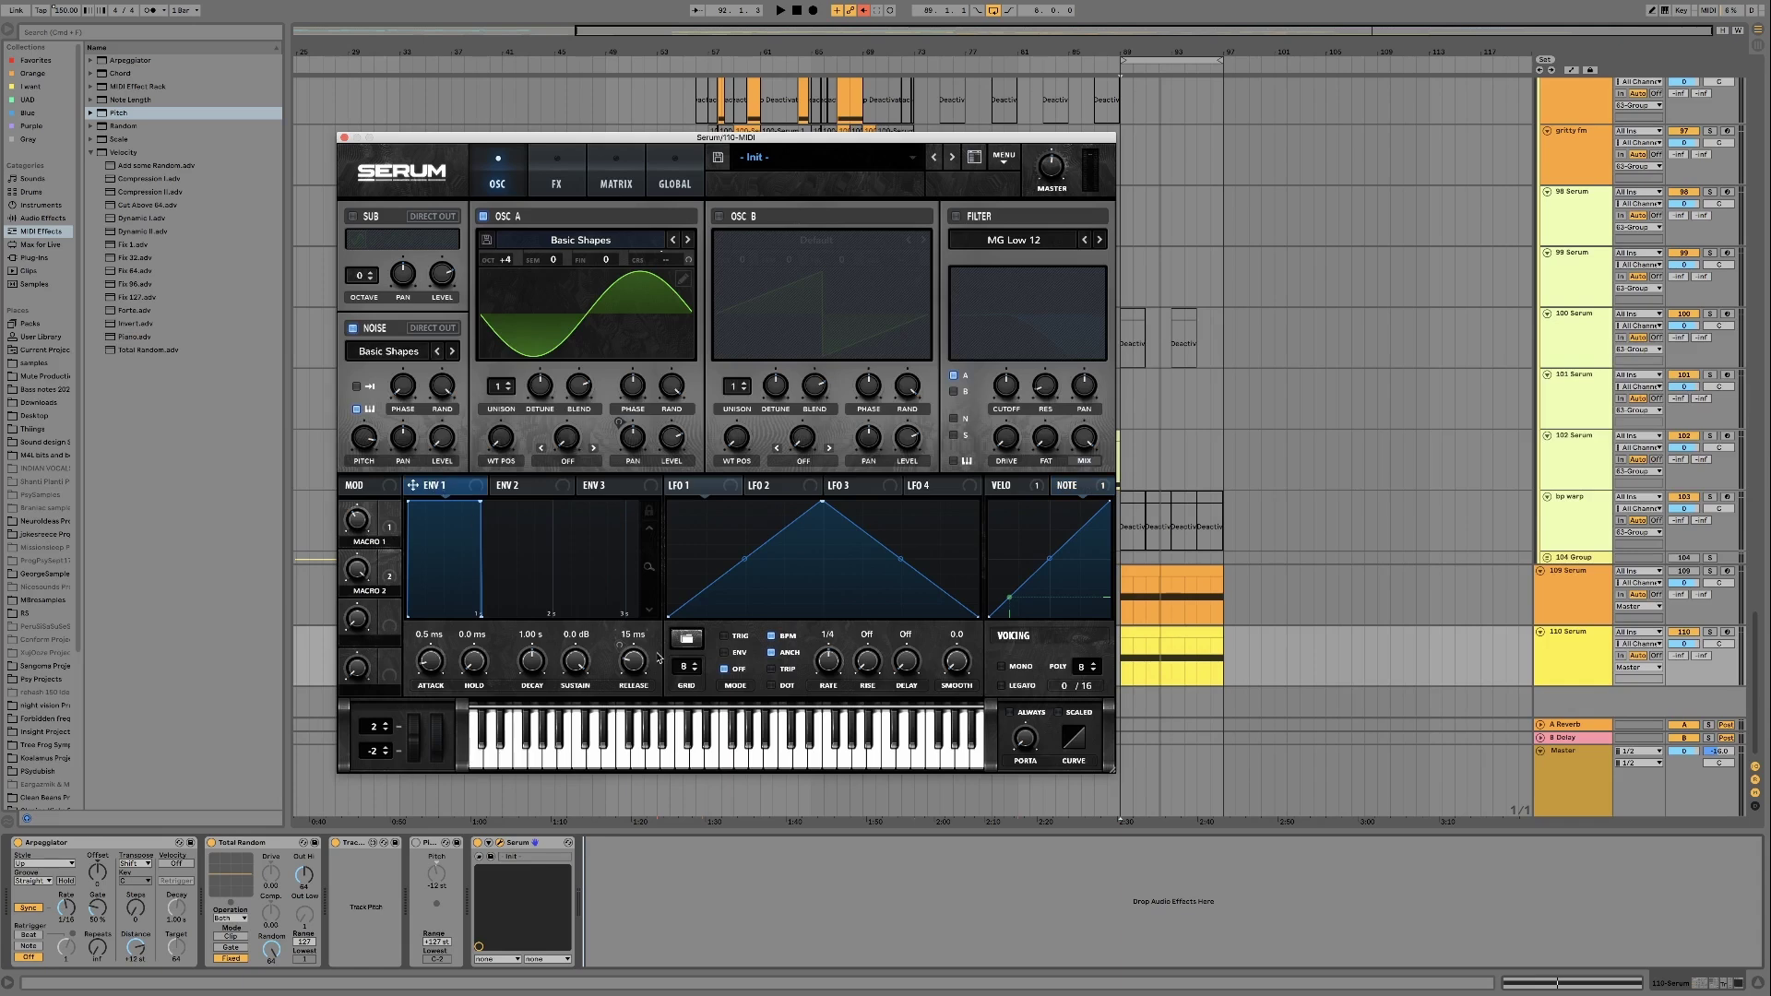
# Reduce the NoteOn Rand1 amount on Env1 Rel to nearly zero and slightly lower the NoteOn Rand2 amount on A Pan
pyautogui.click(613, 184)
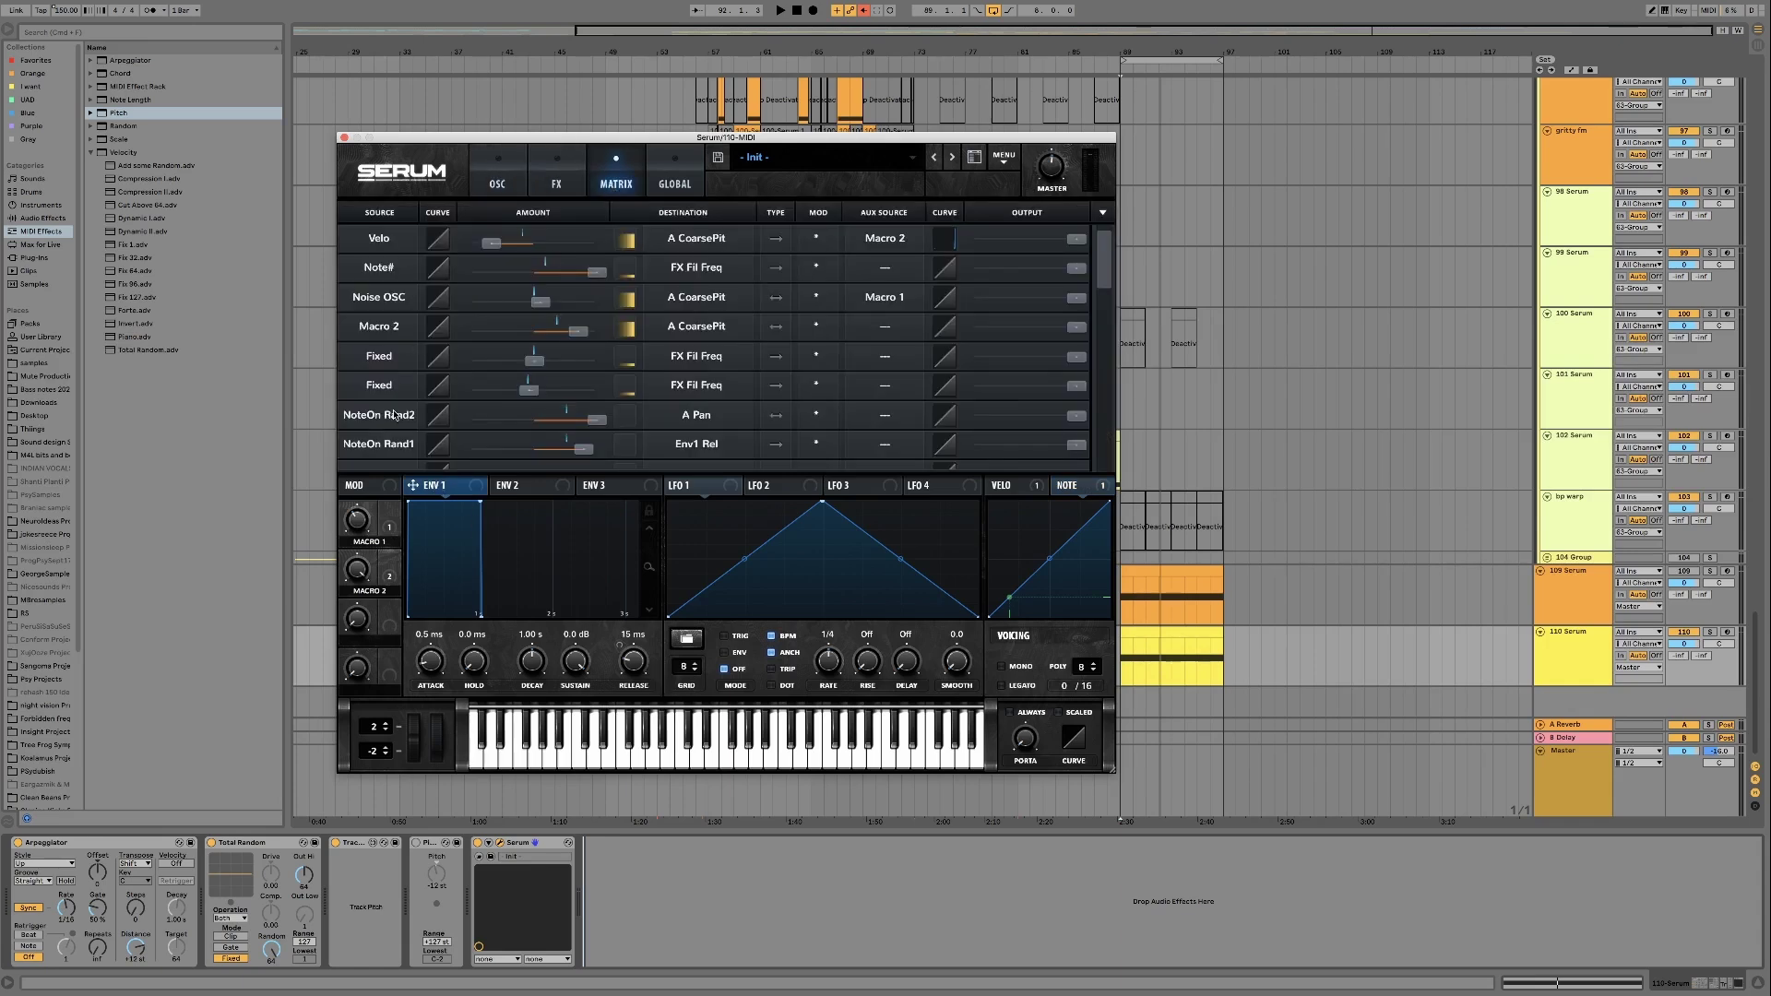
pyautogui.scroll(-1, 396, 428)
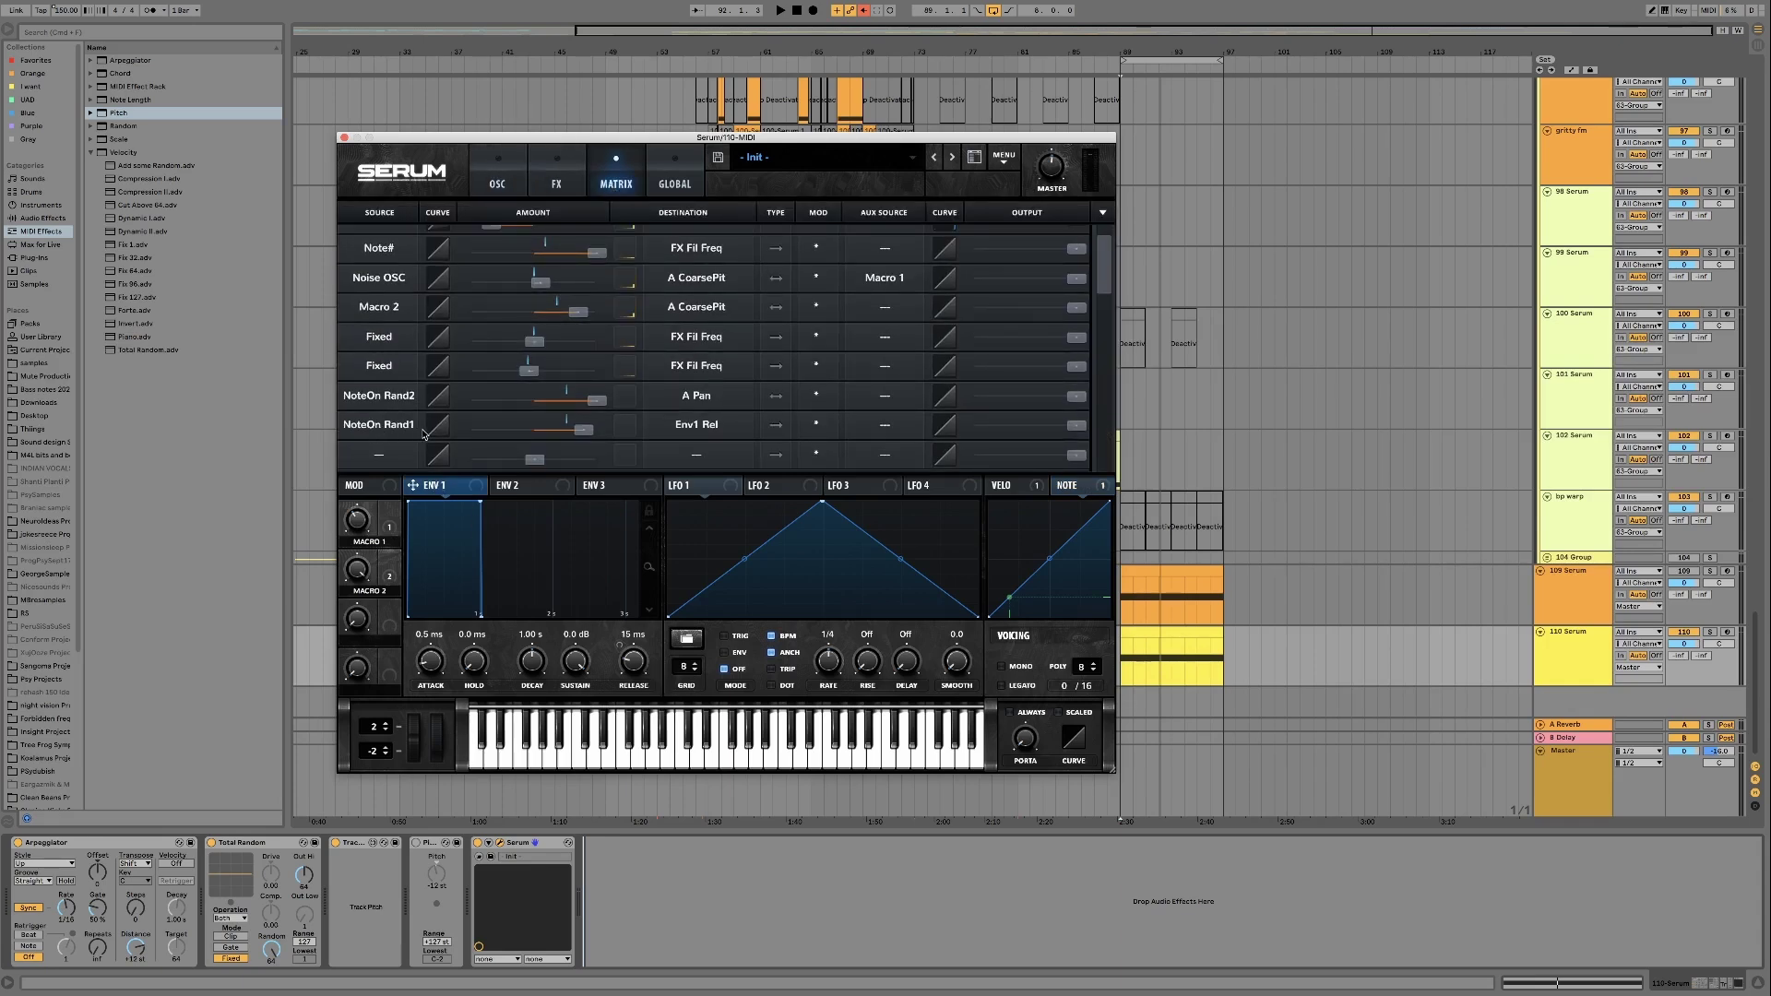
pyautogui.moveTo(583, 431); pyautogui.dragTo(528, 439)
pyautogui.click(594, 402)
pyautogui.moveTo(595, 402); pyautogui.dragTo(591, 409)
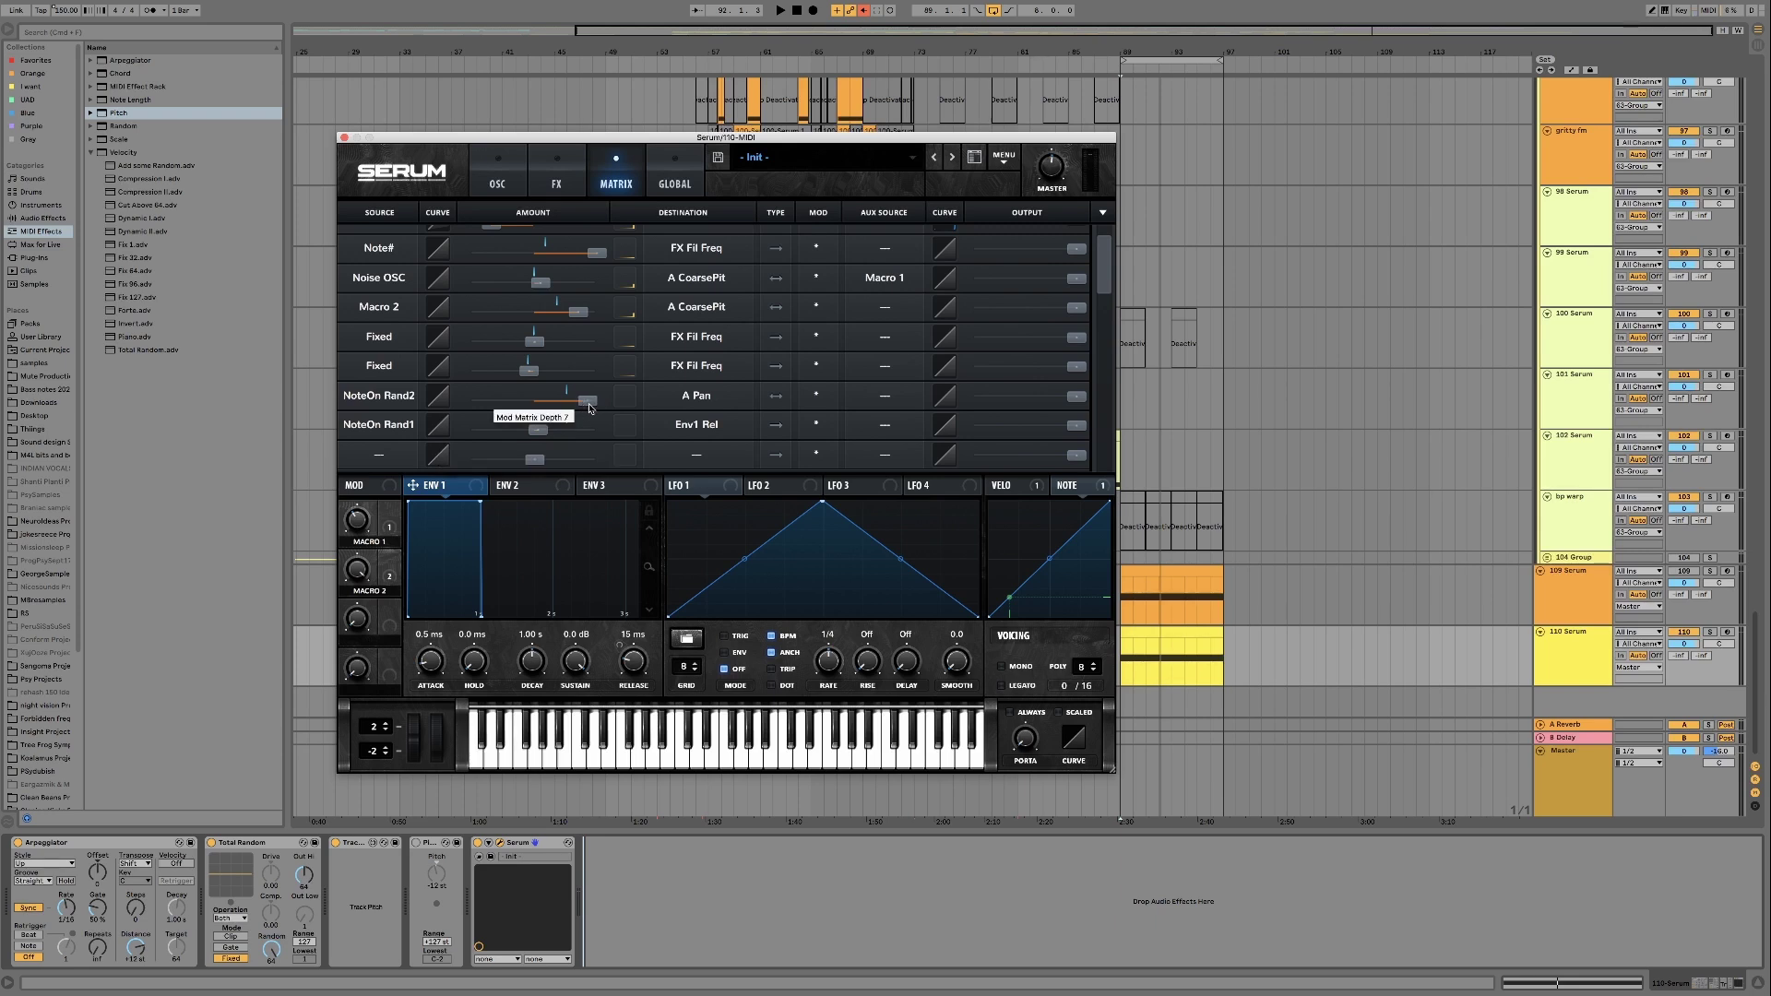
# Enable the Delay effect with linked left and right times of 1/8 dotted
pyautogui.click(564, 182)
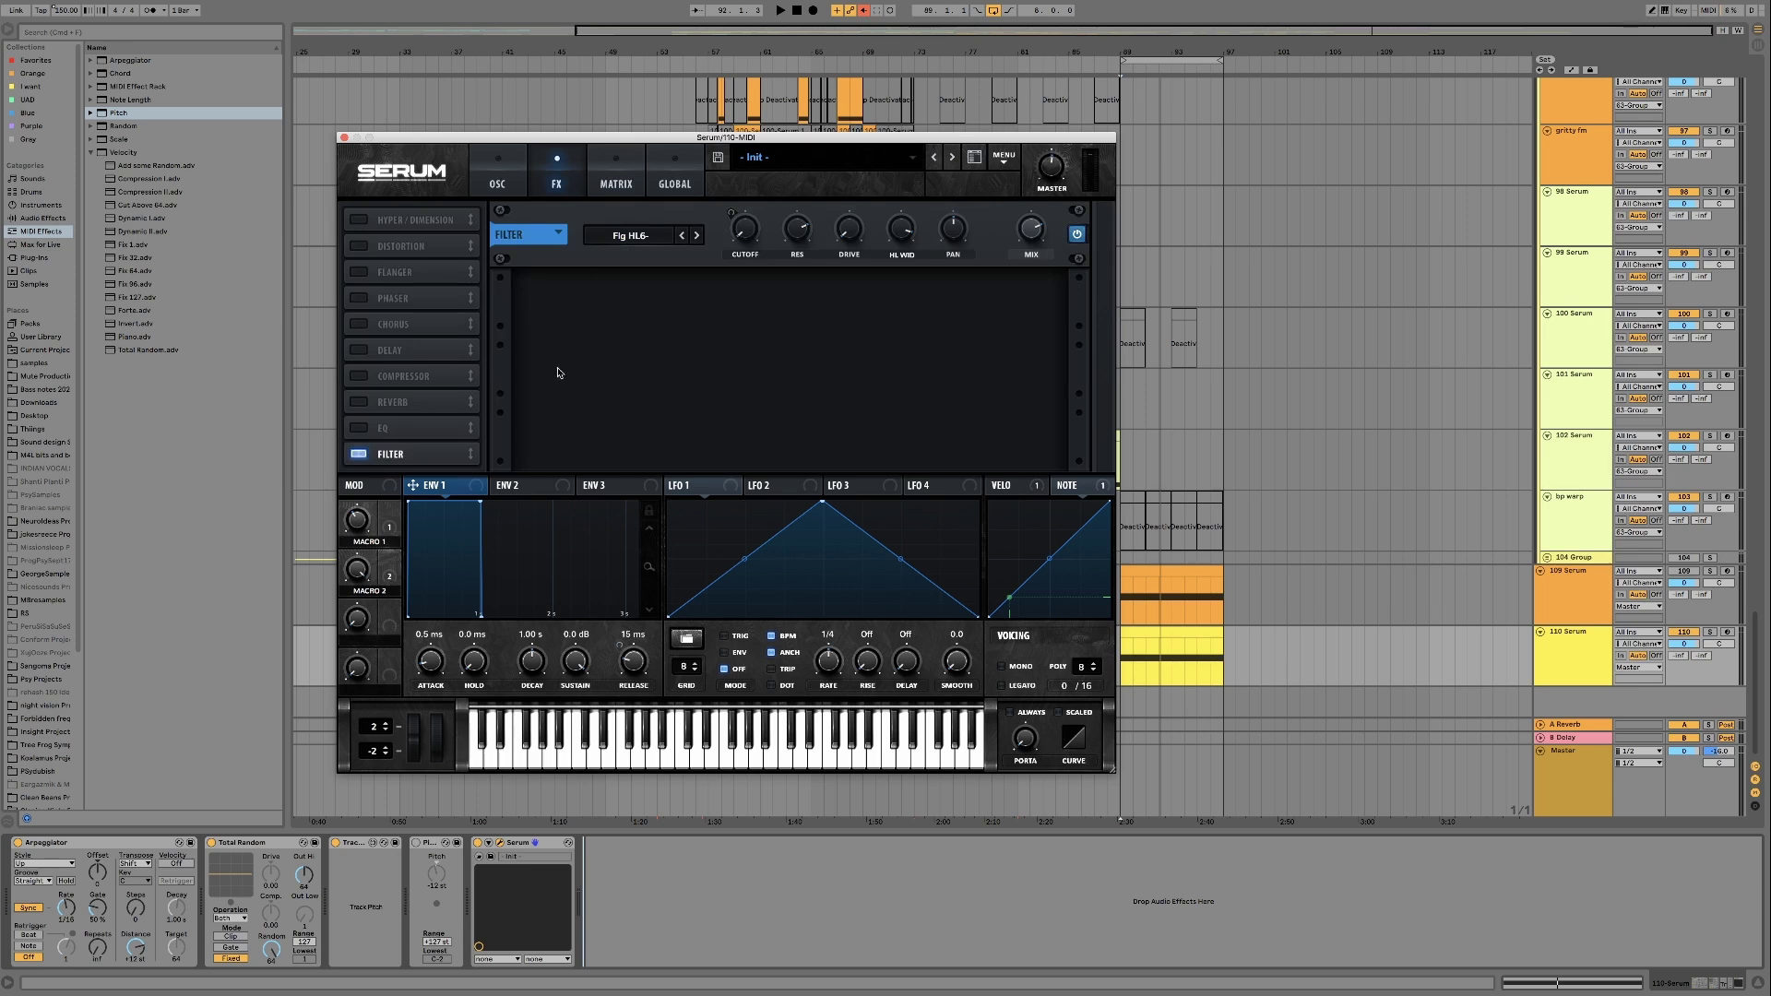
pyautogui.click(387, 350)
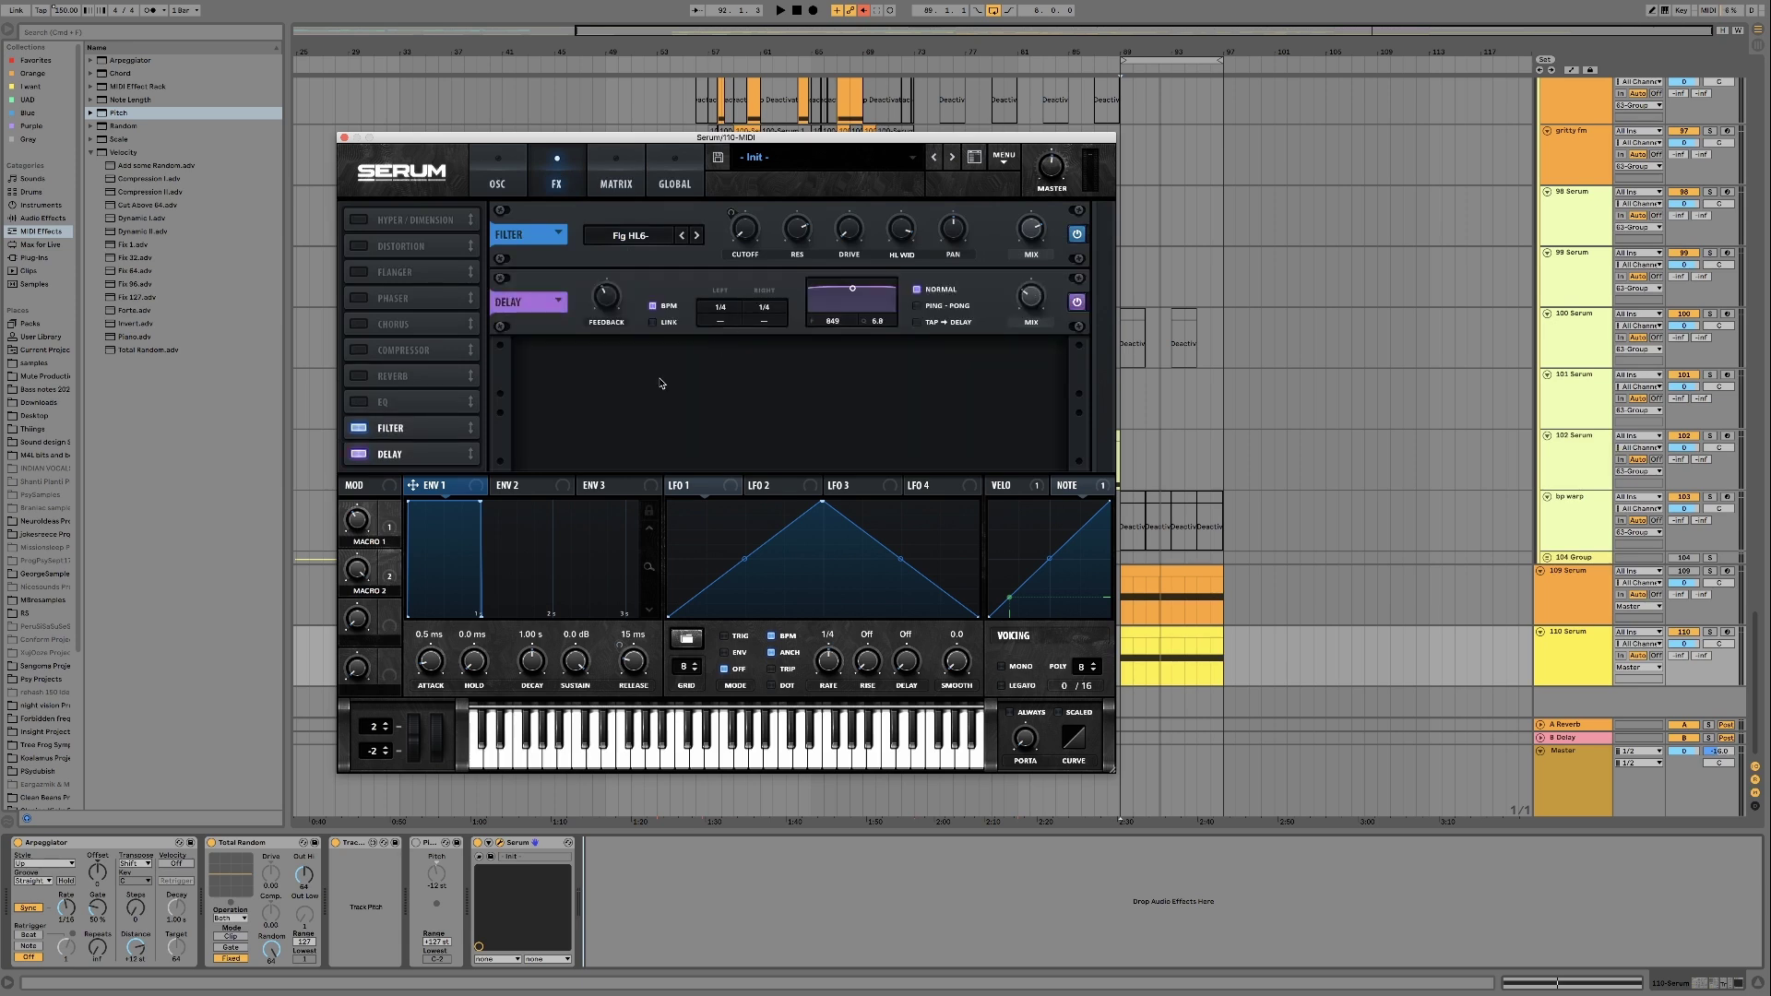
pyautogui.click(653, 322)
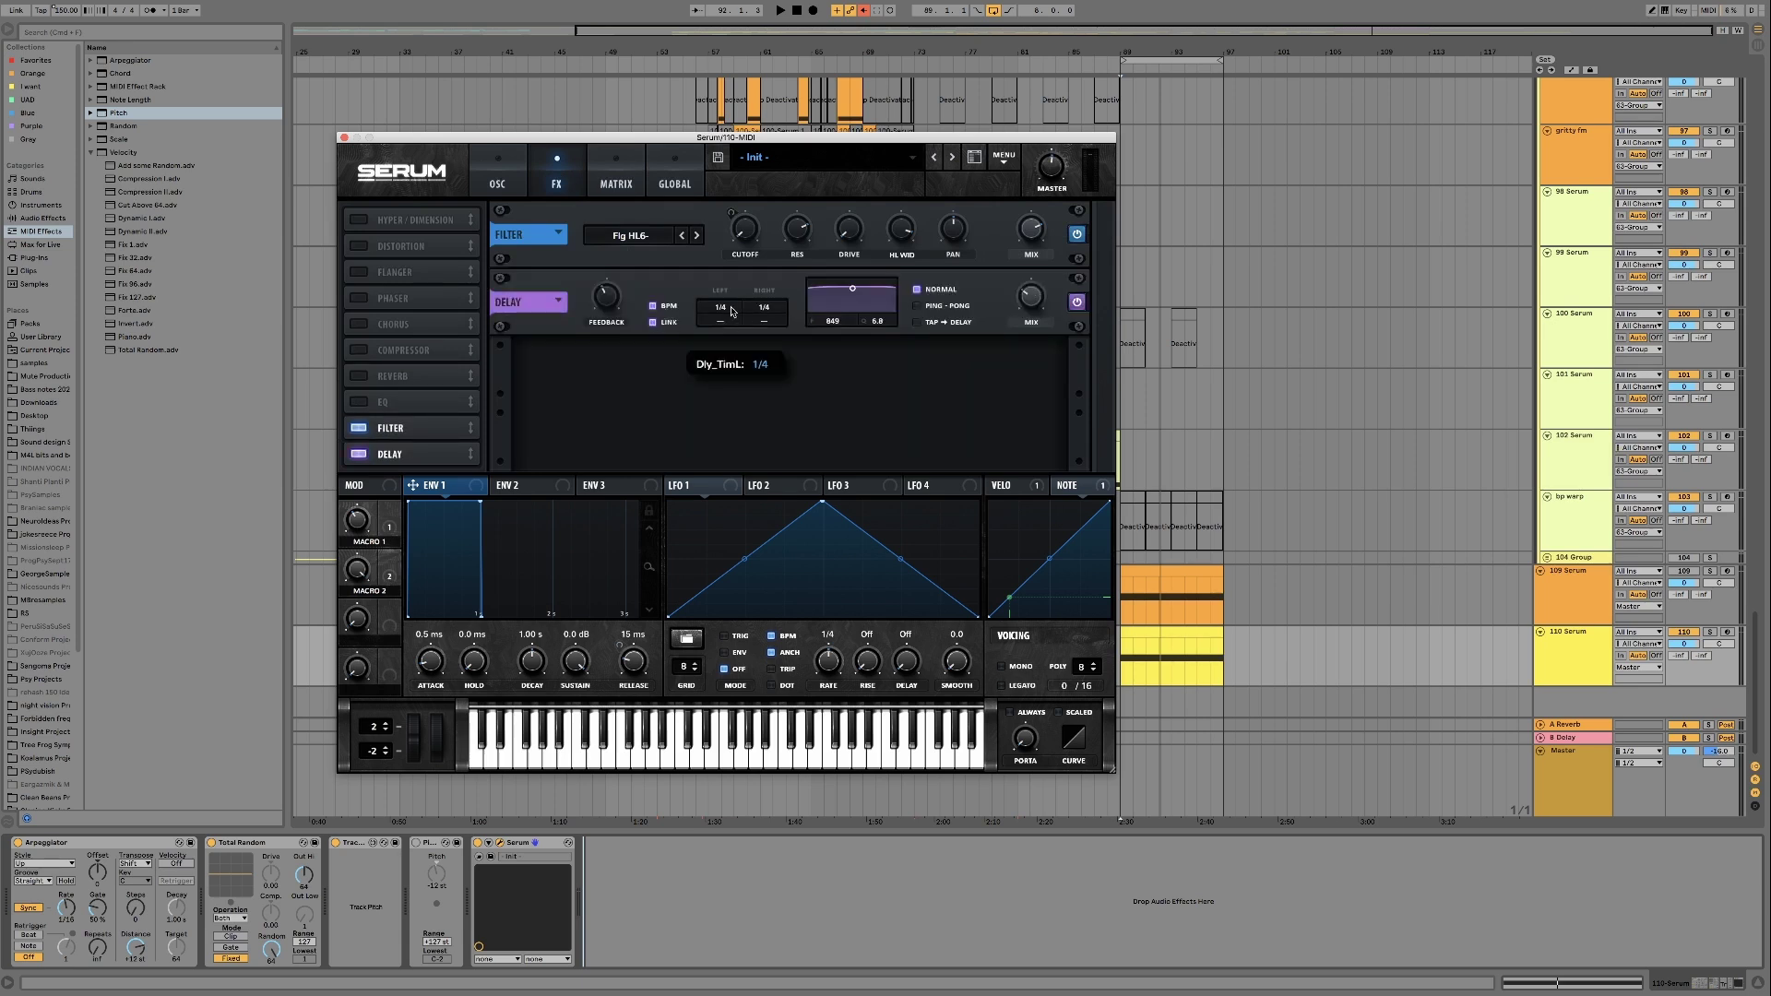
pyautogui.moveTo(732, 314); pyautogui.dragTo(771, 357)
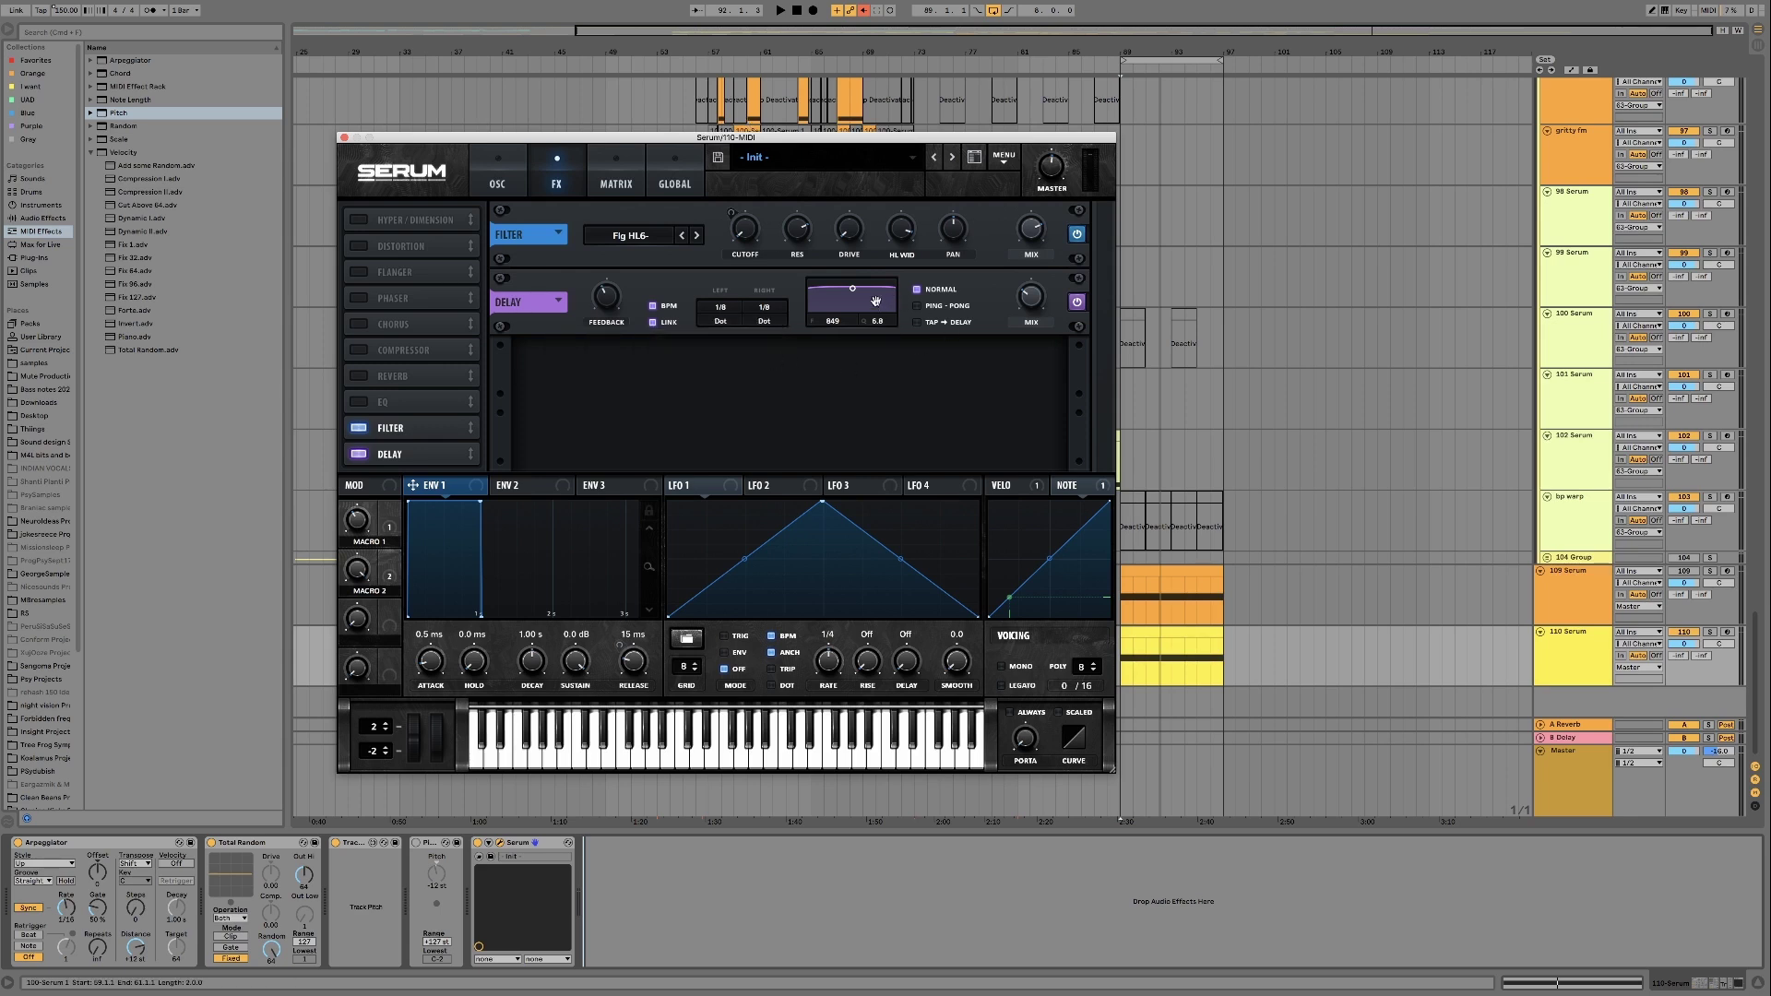
# Narrow the delay's filter to a bandwidth of about 5.3 and audition the delayed patch
pyautogui.moveTo(855, 290); pyautogui.dragTo(875, 344)
pyautogui.moveTo(616, 281)
pyautogui.press('space')
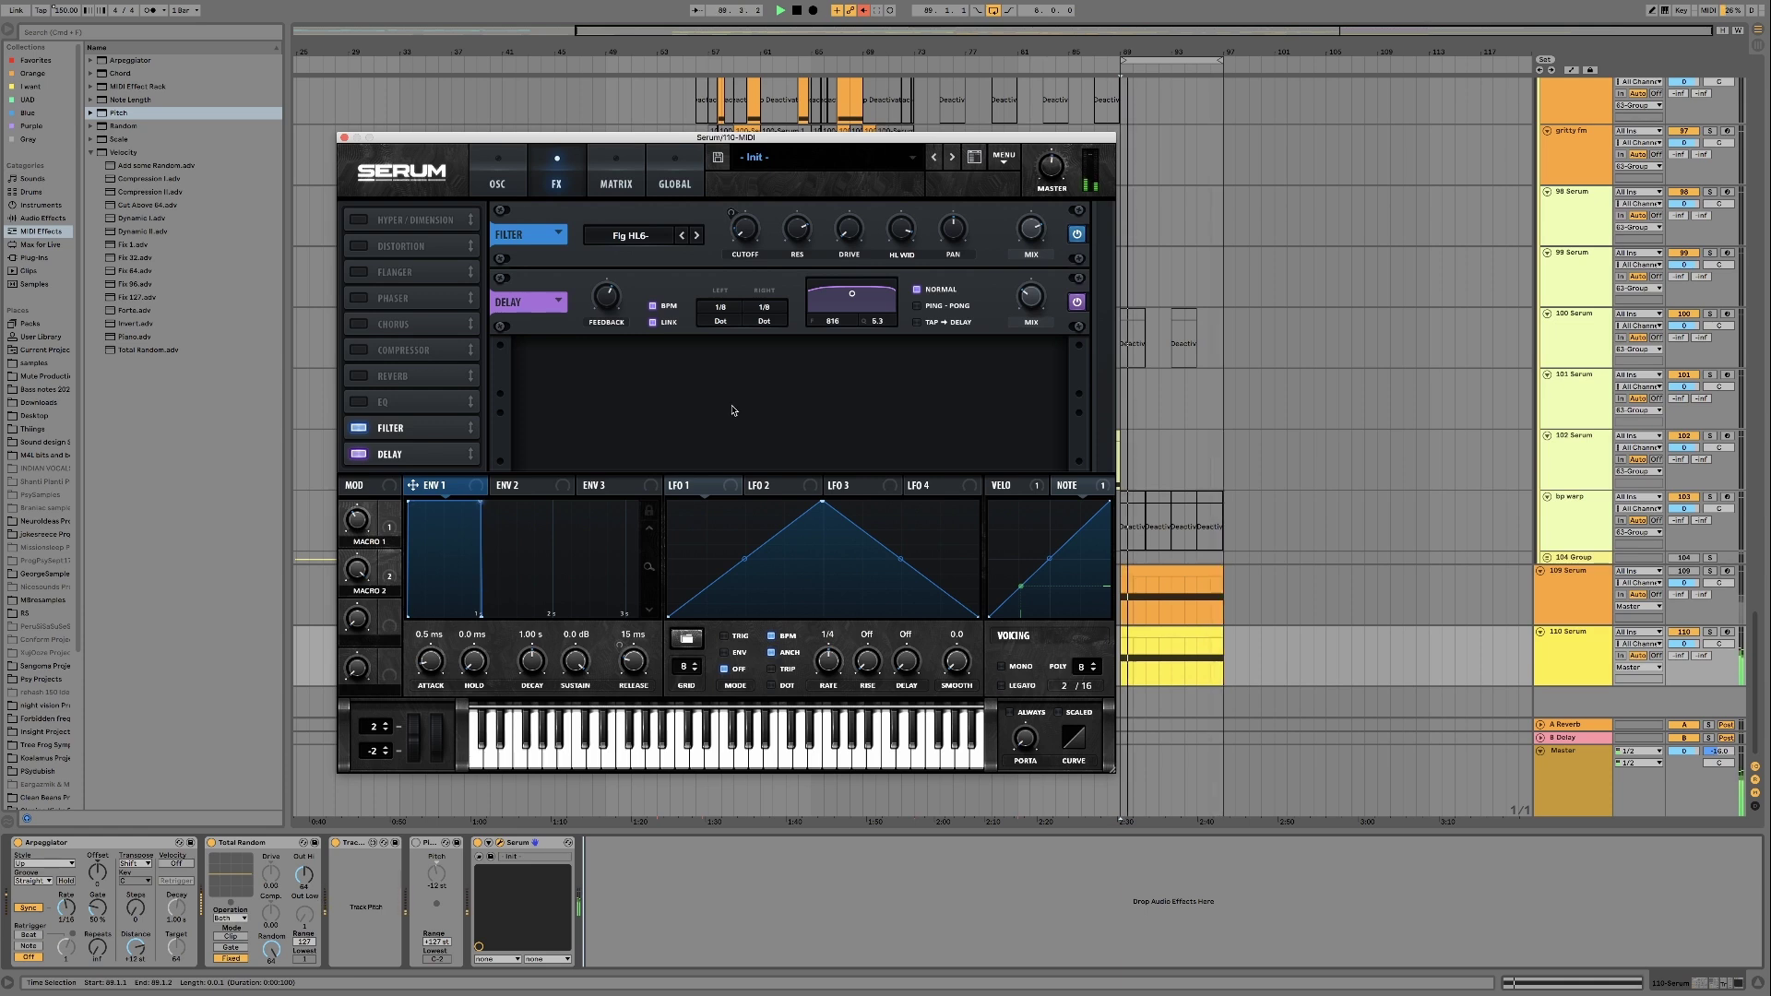
pyautogui.press('space')
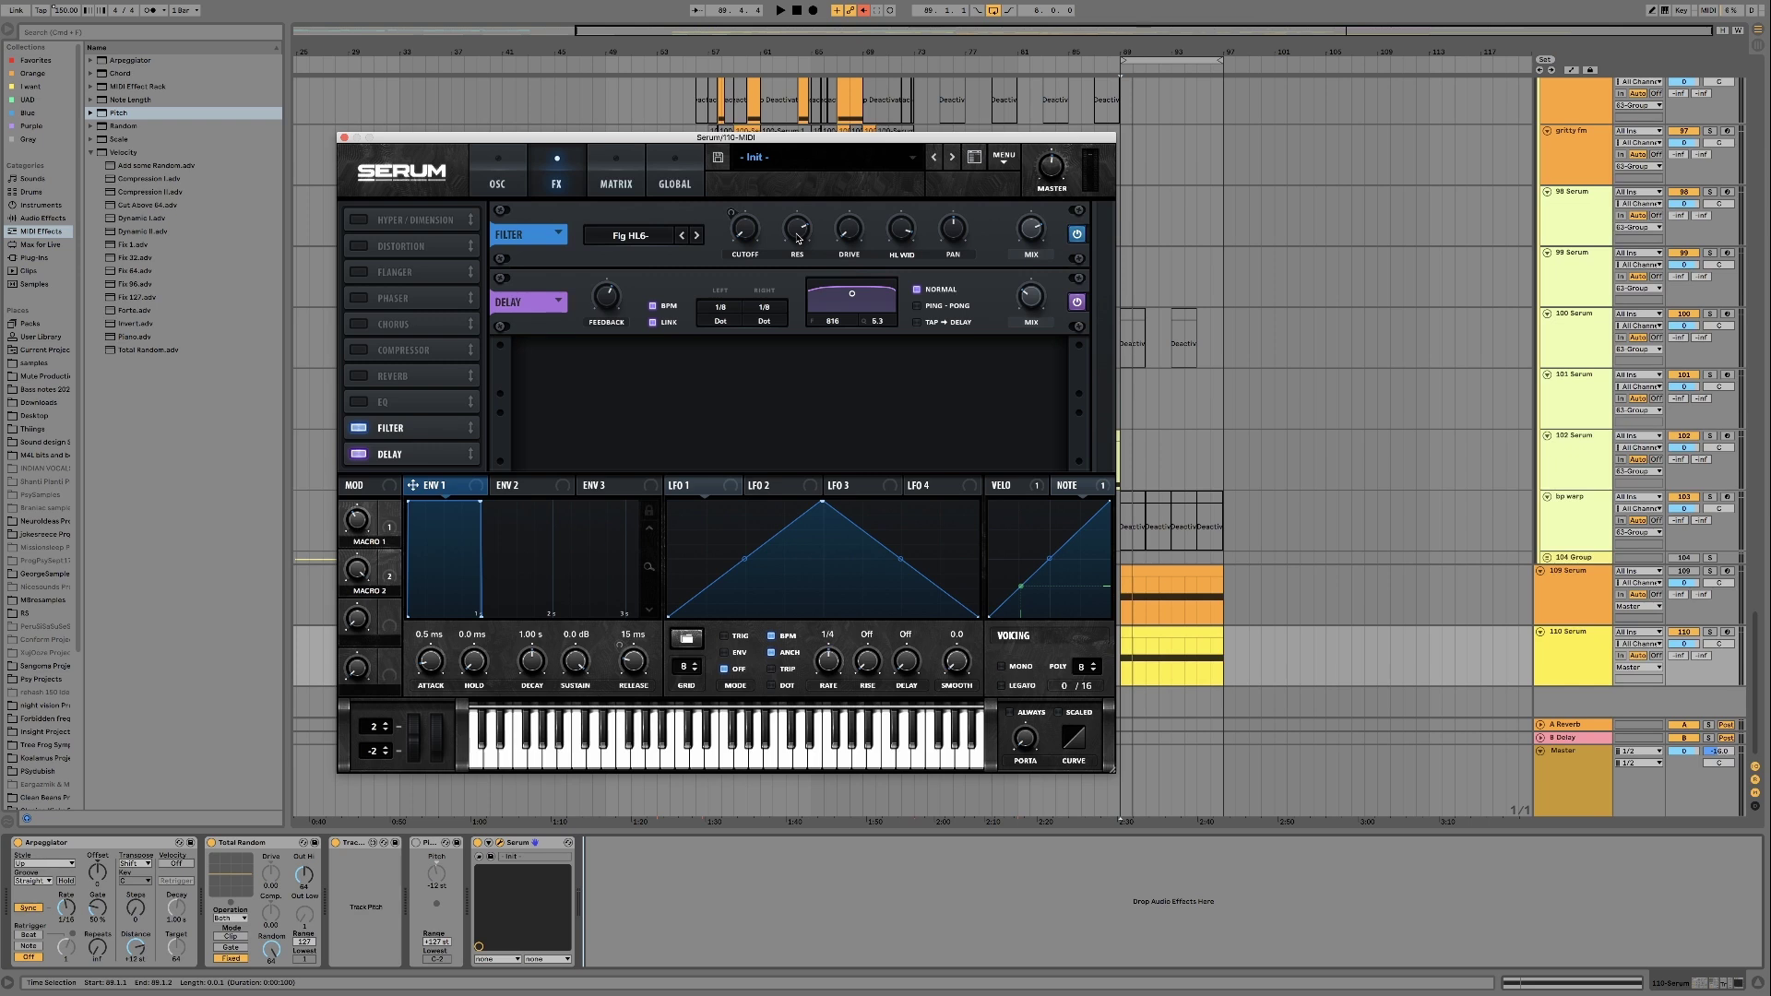
# Adjust the flanger filter's resonance during playback, then return to the oscillator view and stop playback
pyautogui.moveTo(798, 232)
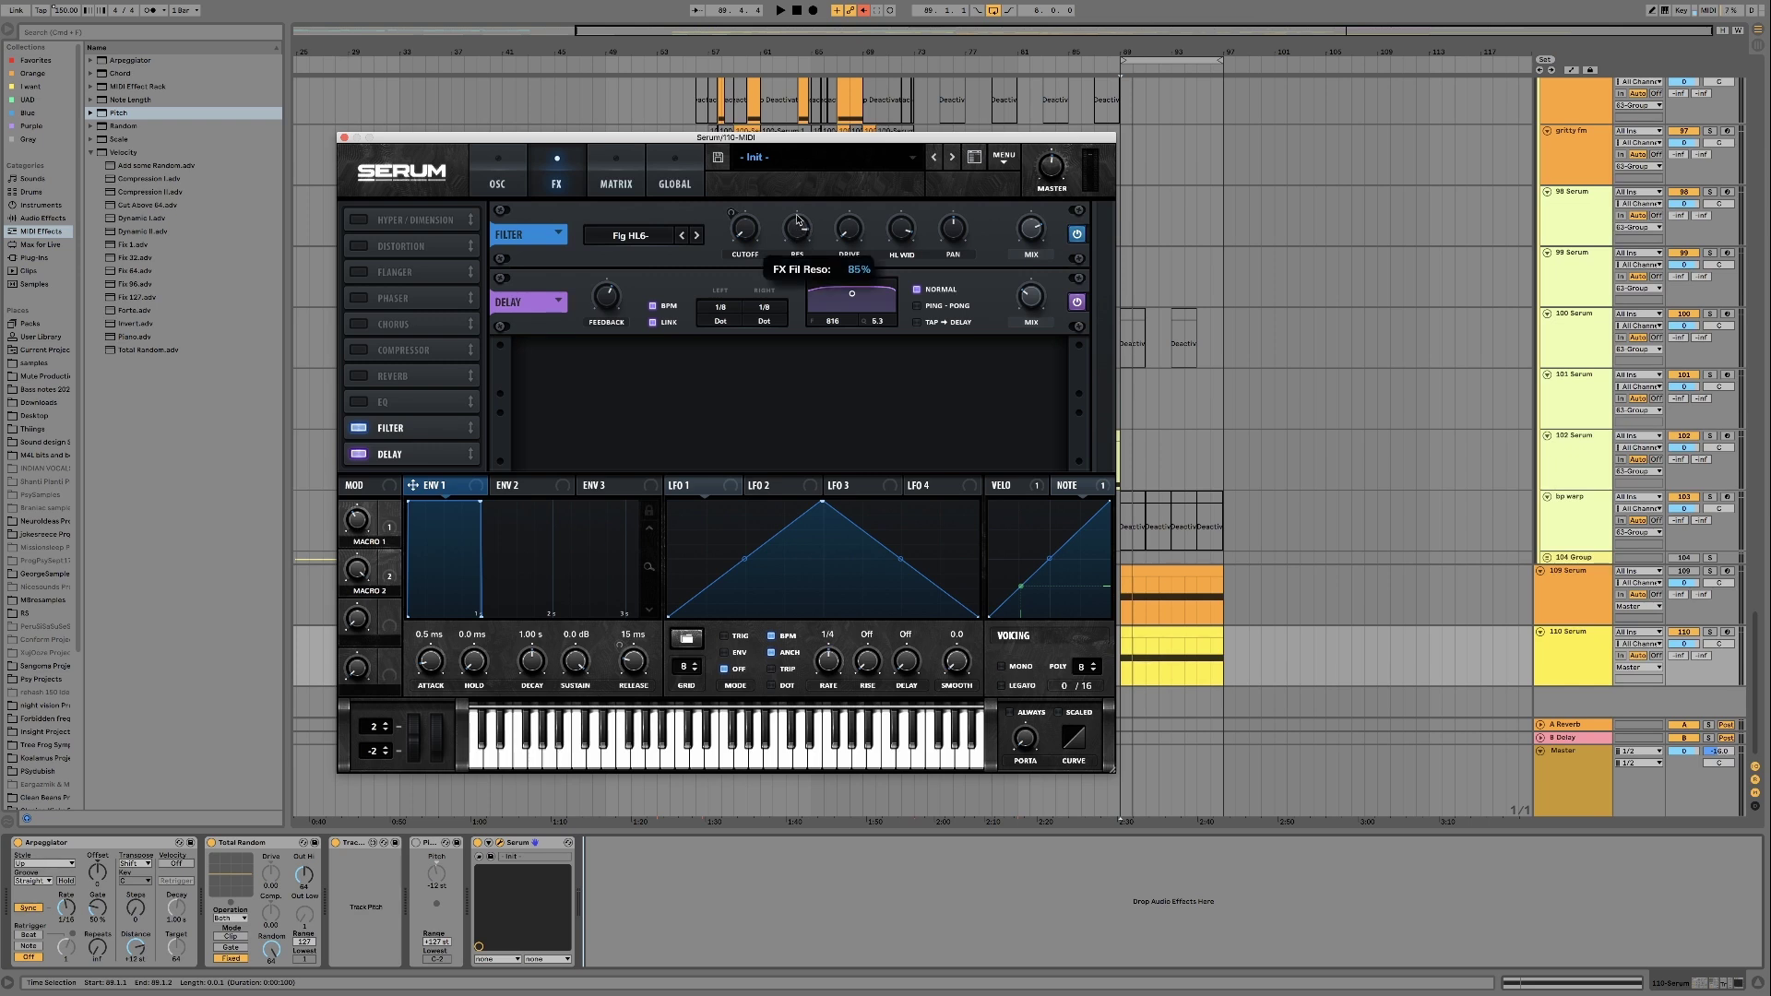
pyautogui.press('space')
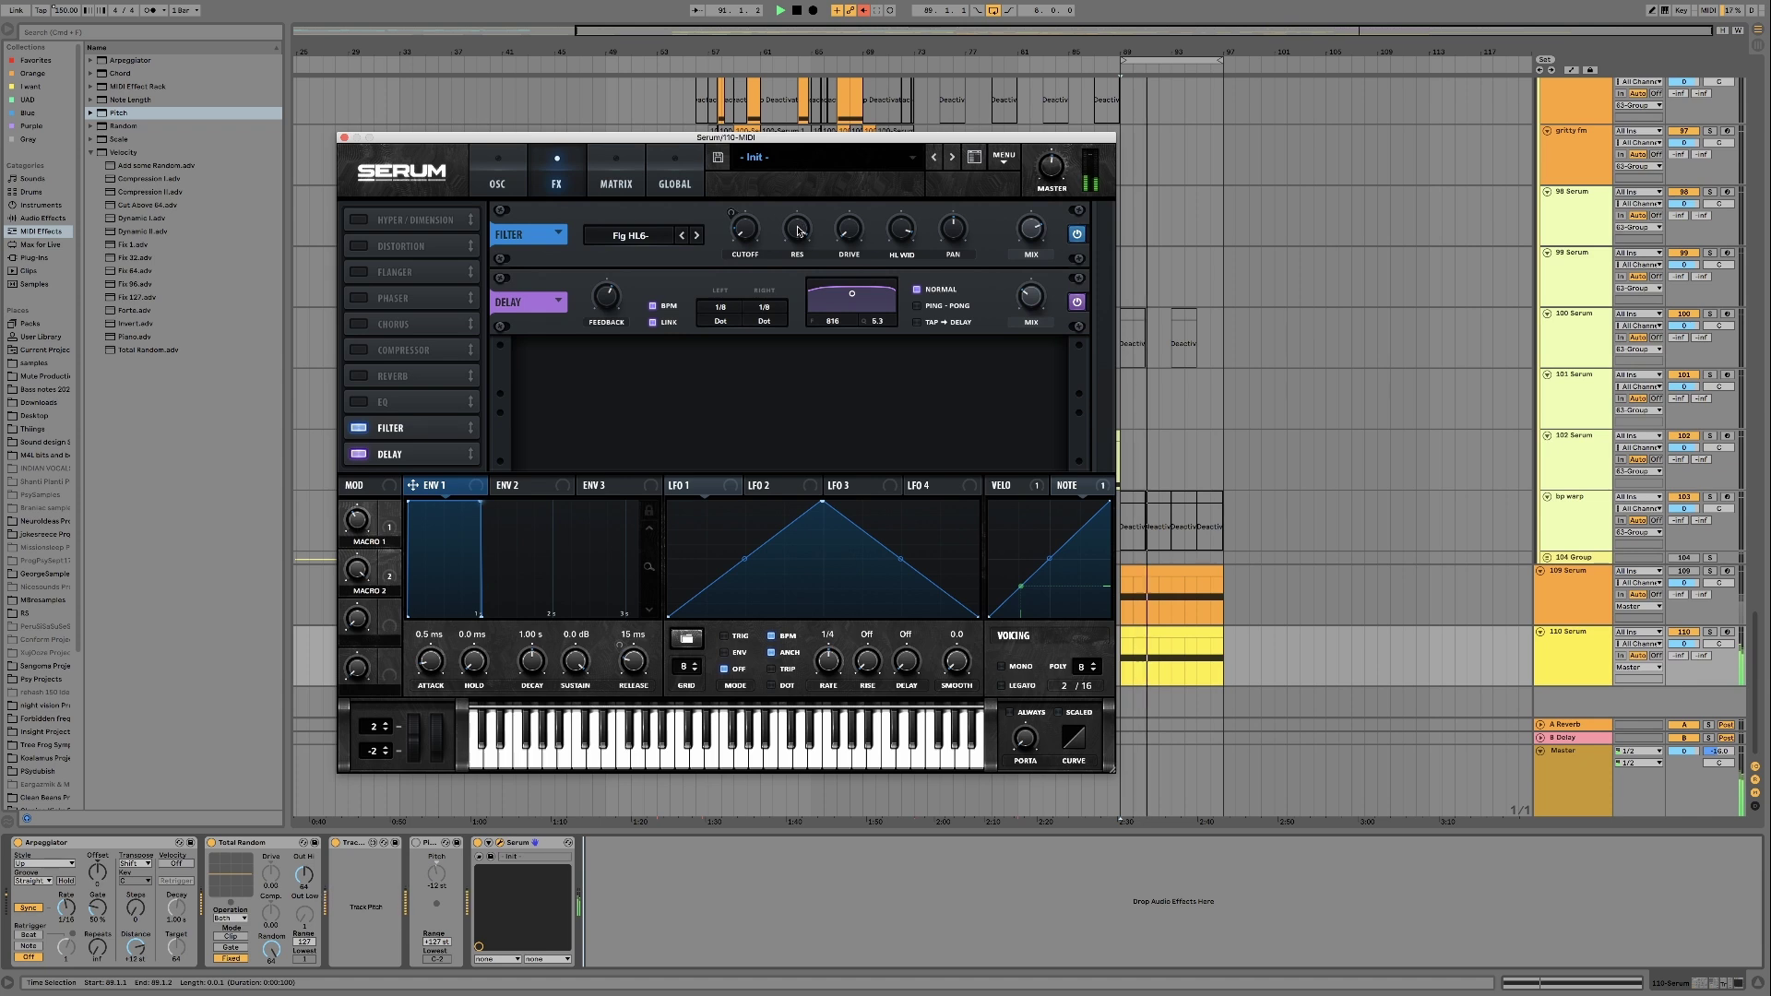
pyautogui.press('space')
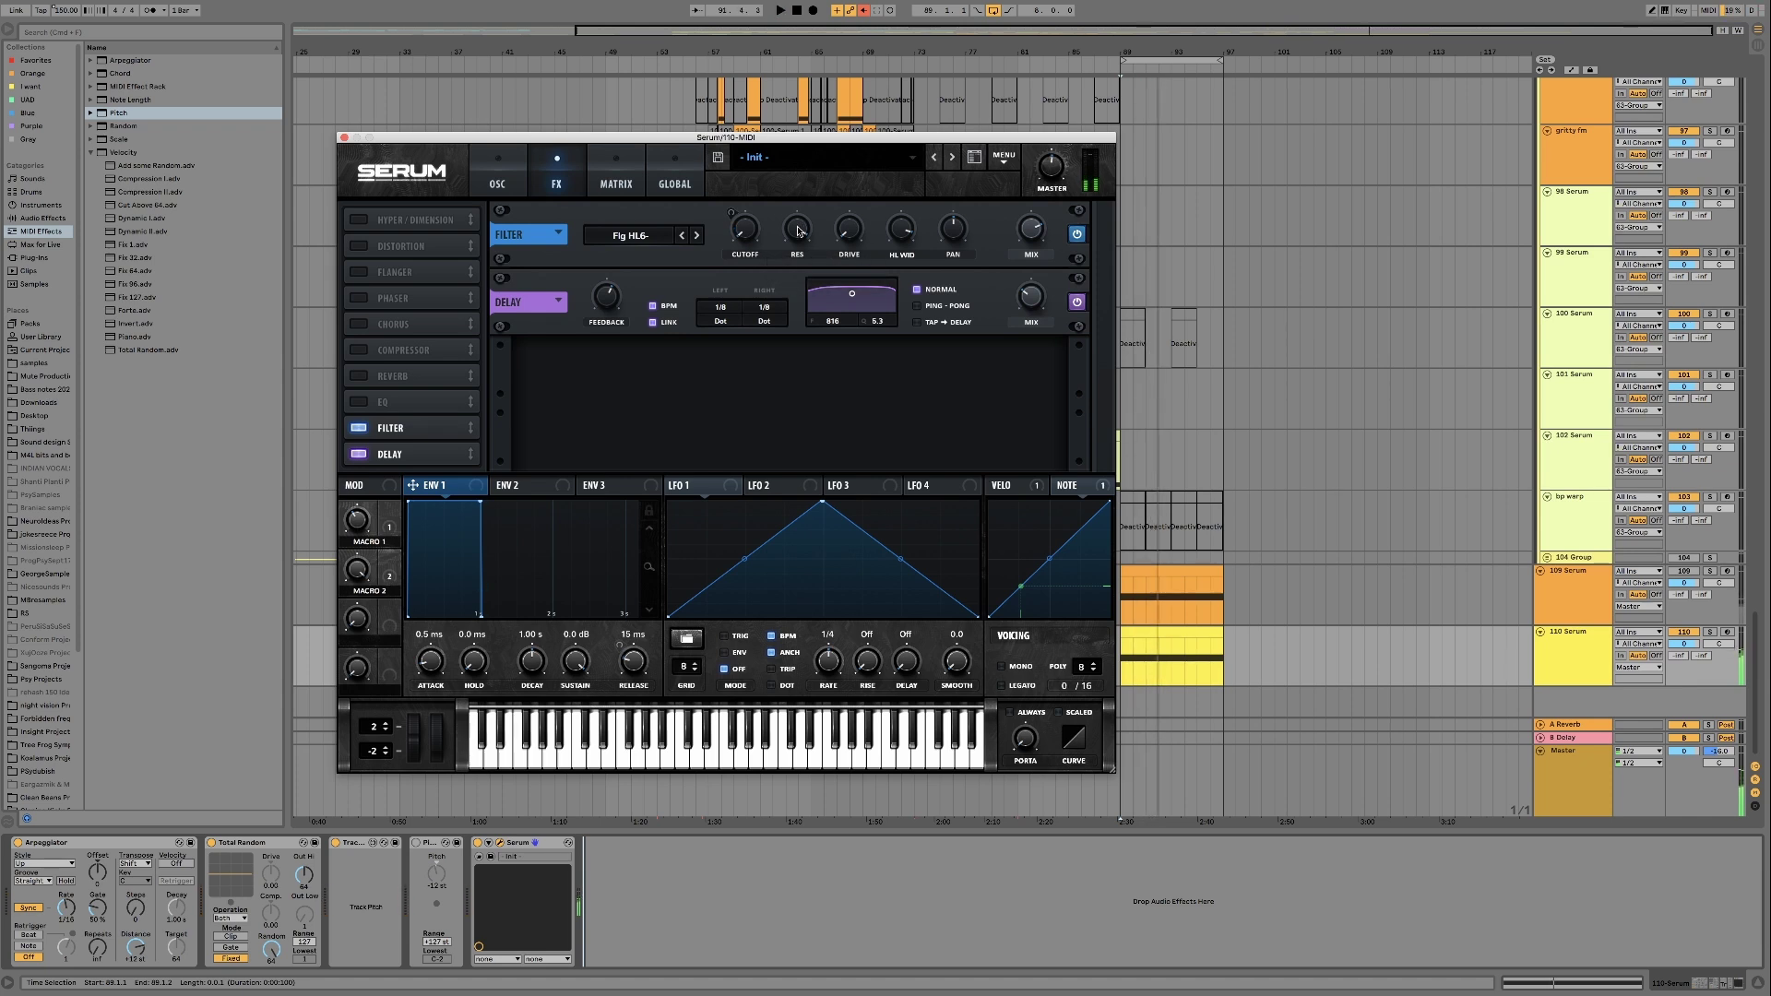
pyautogui.press('space')
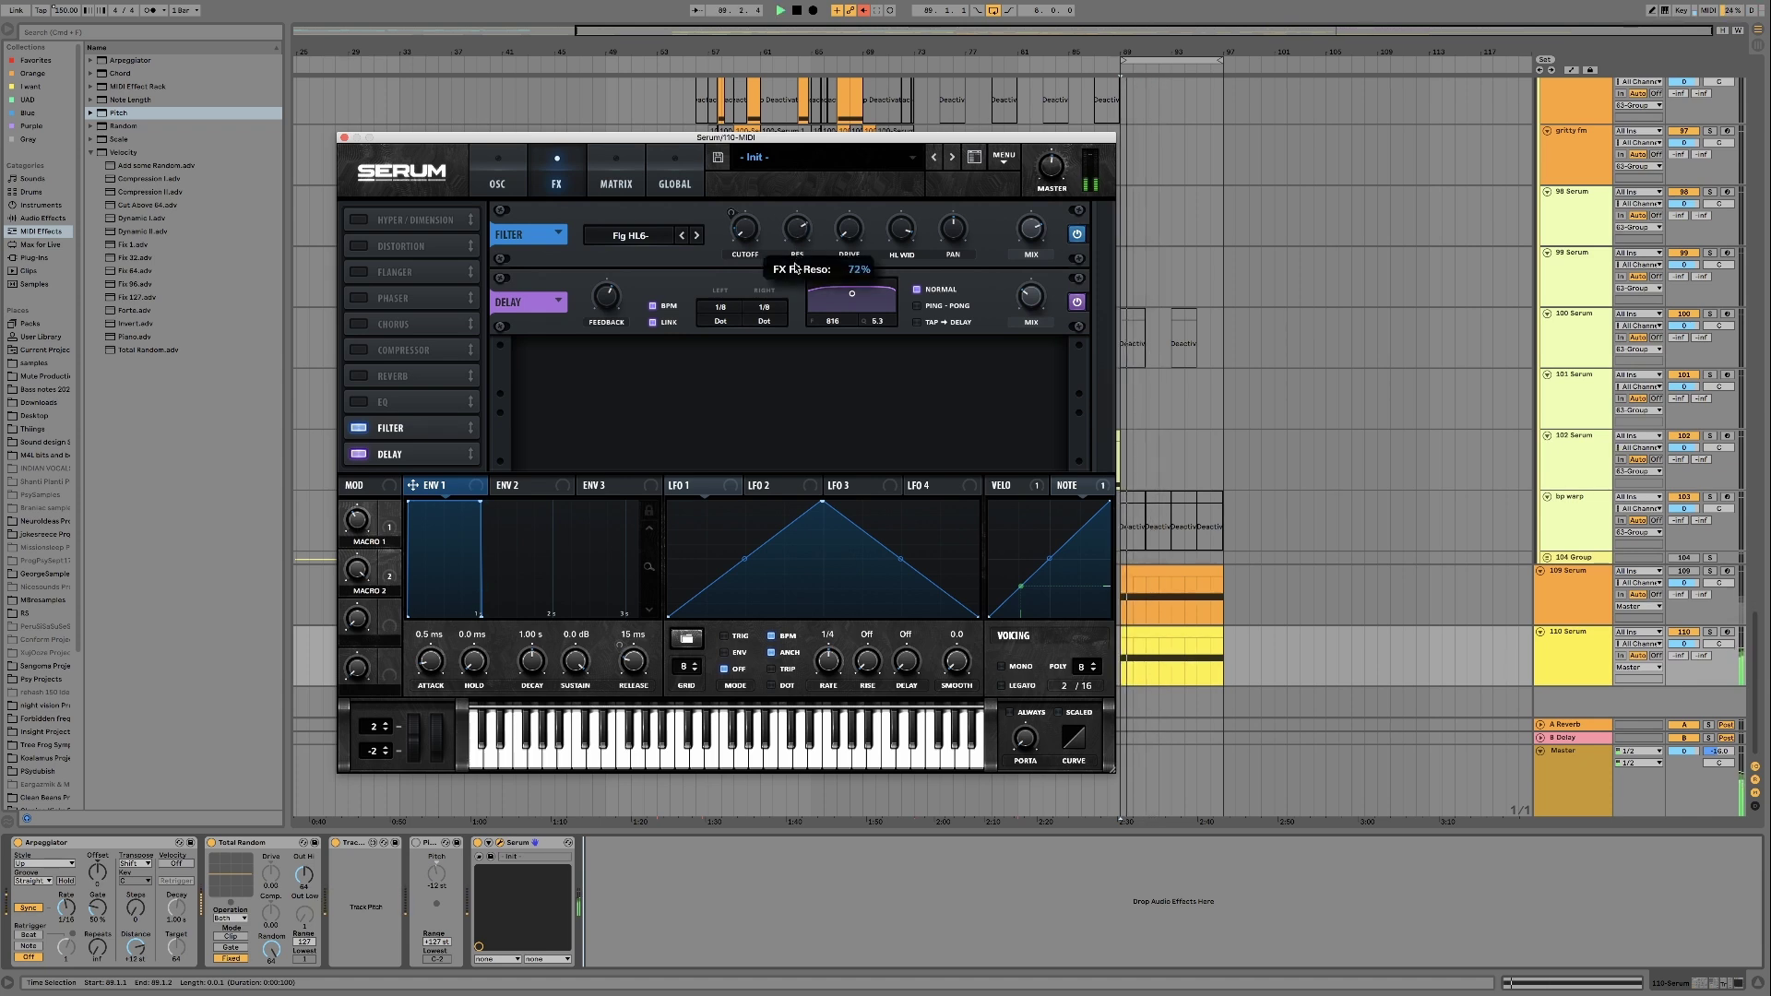
pyautogui.moveTo(784, 352); pyautogui.dragTo(781, 249)
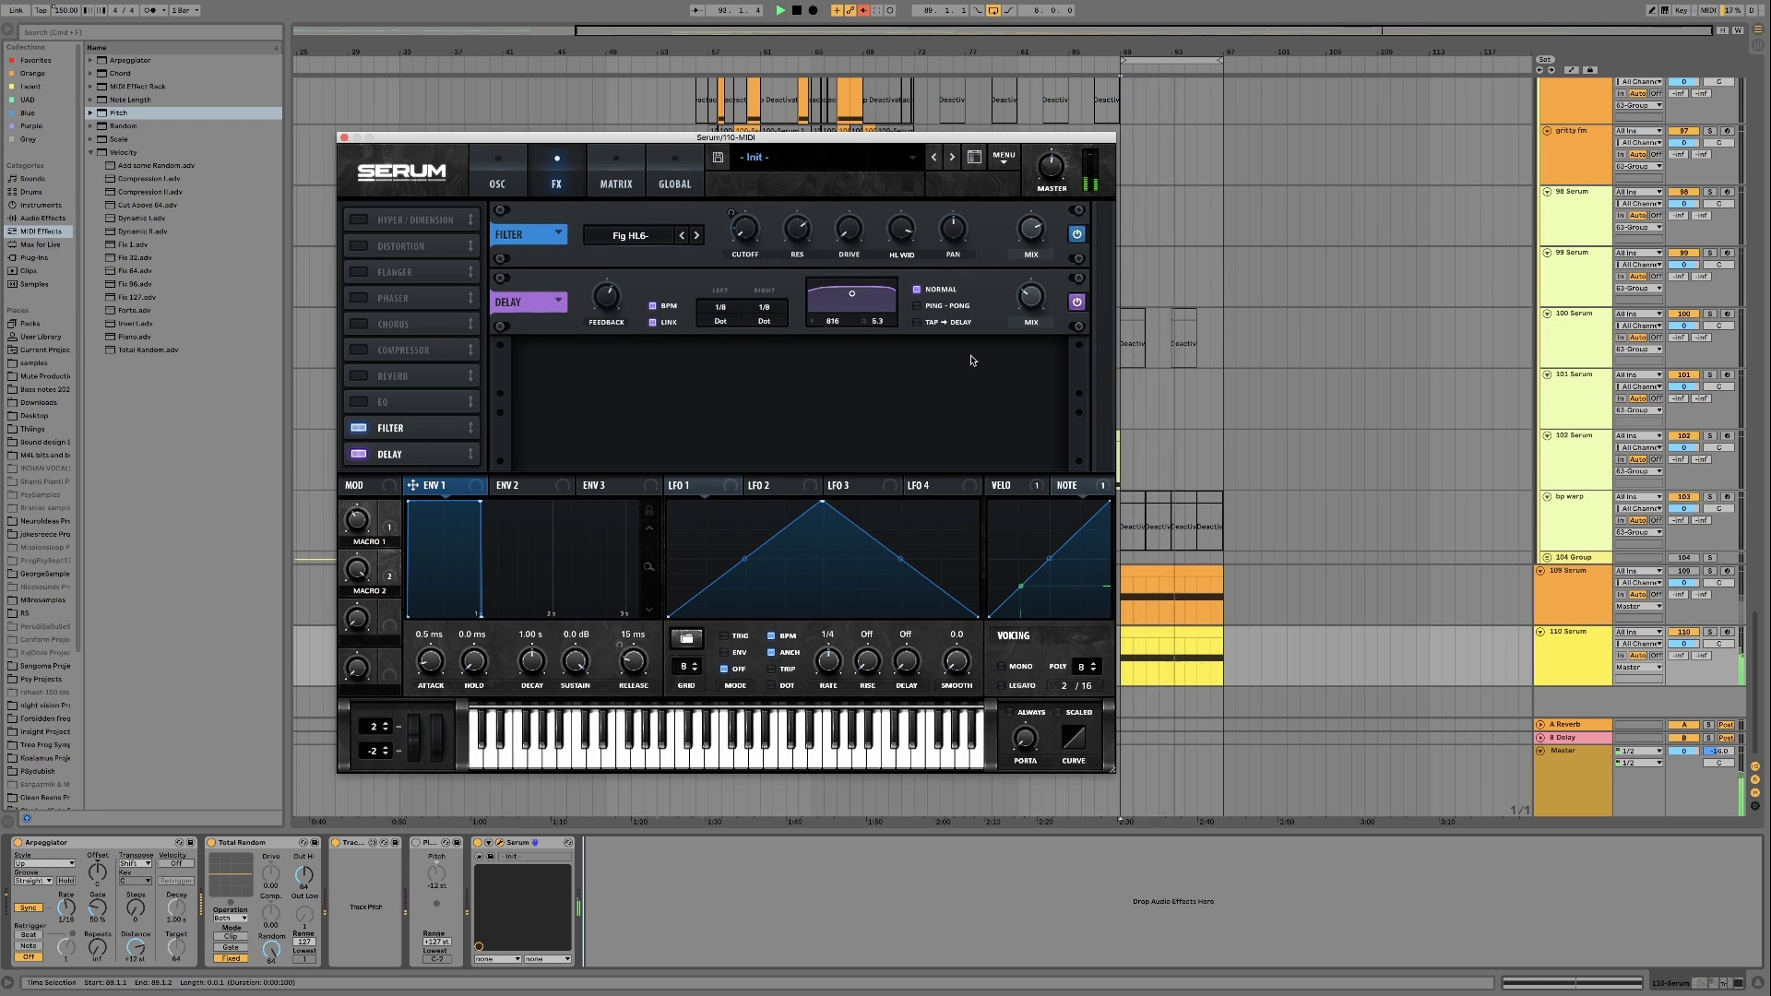
pyautogui.click(499, 176)
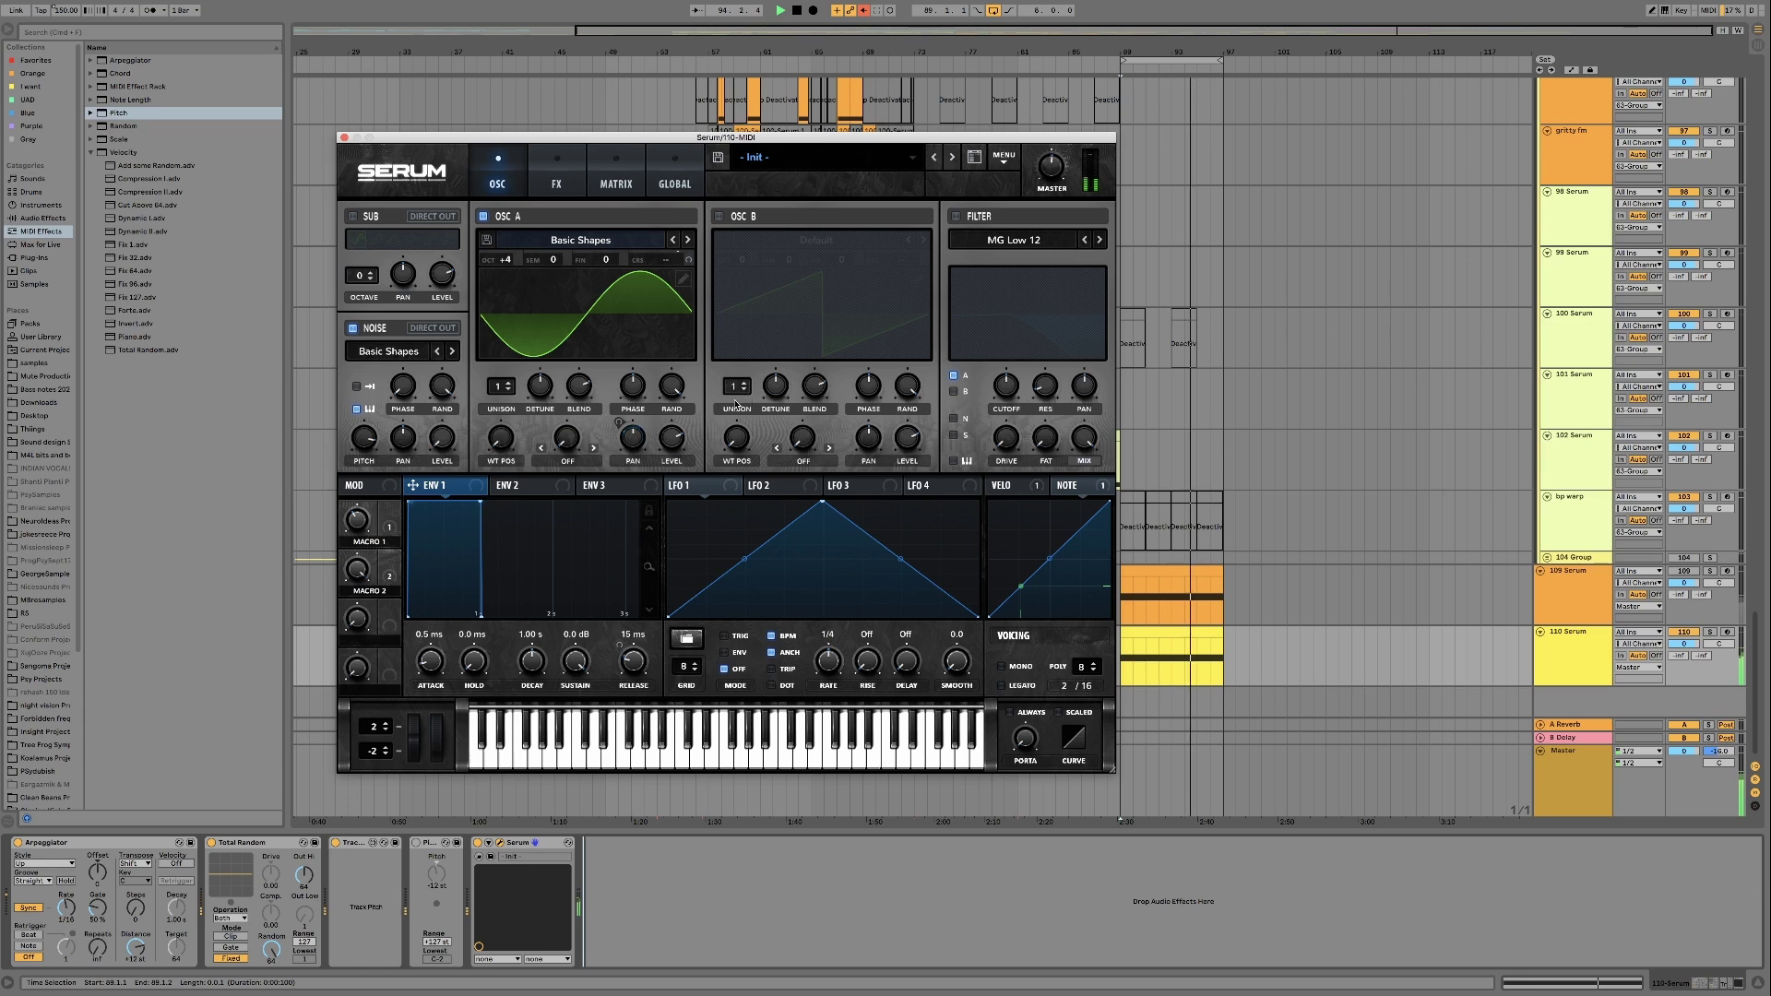
pyautogui.press('space')
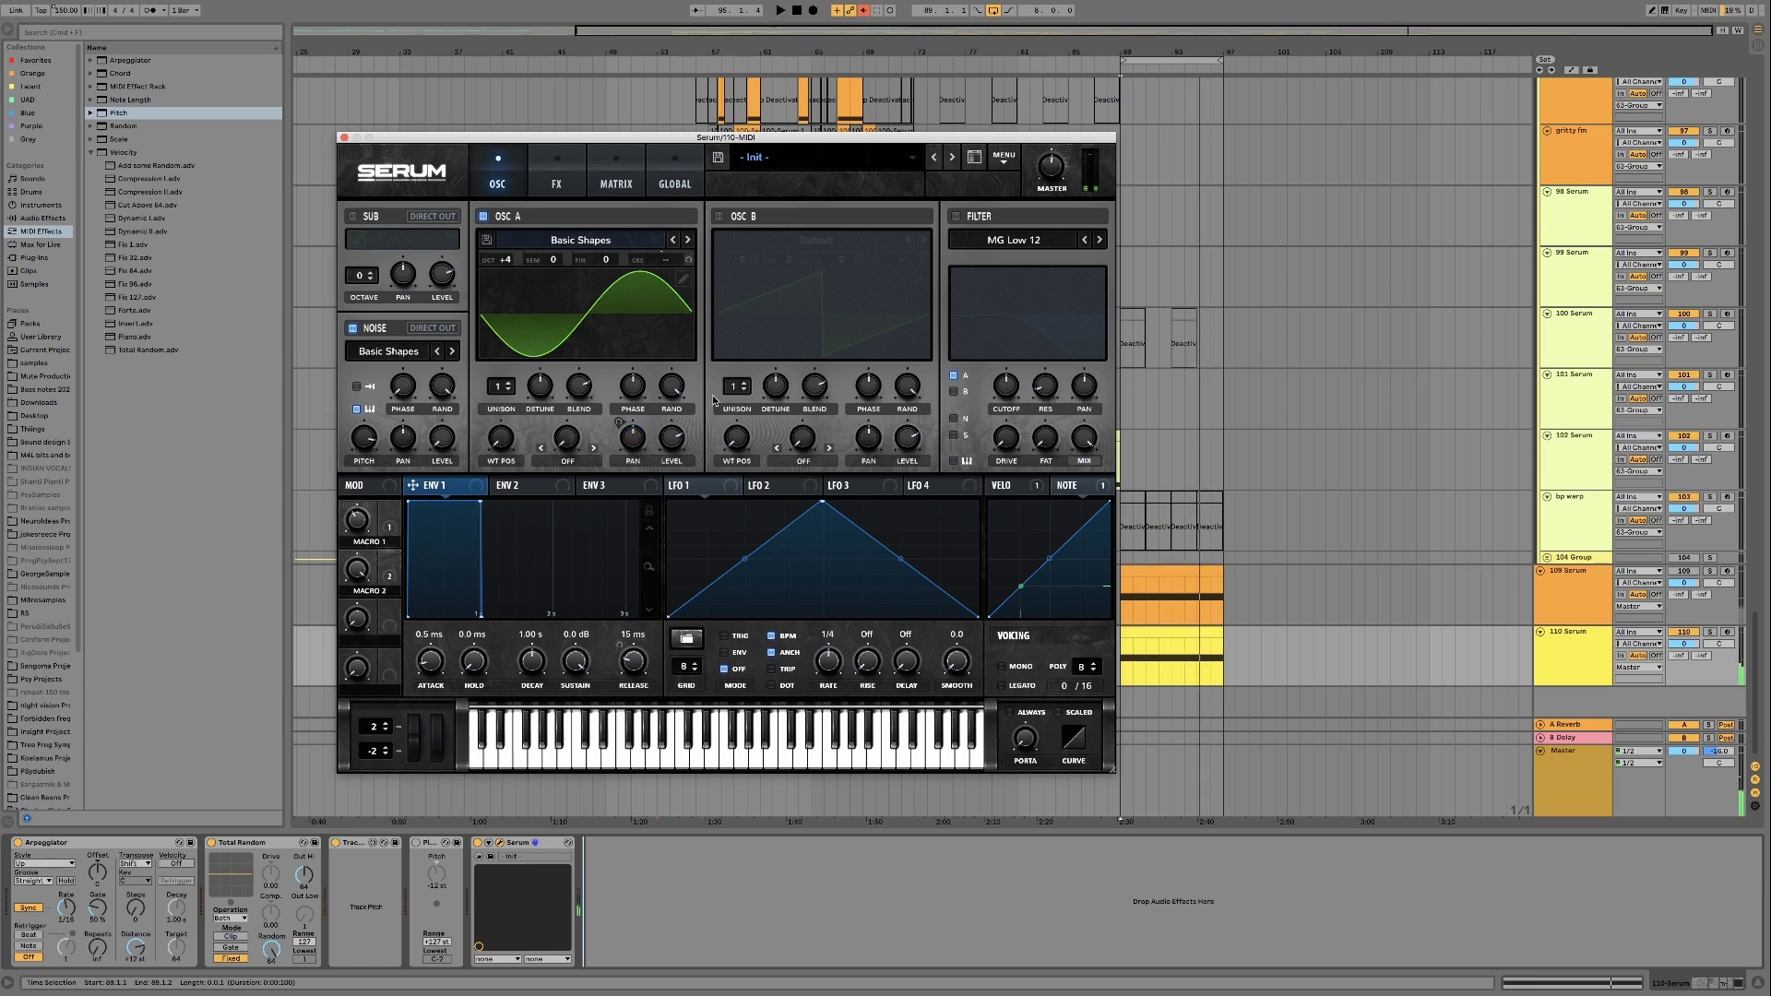